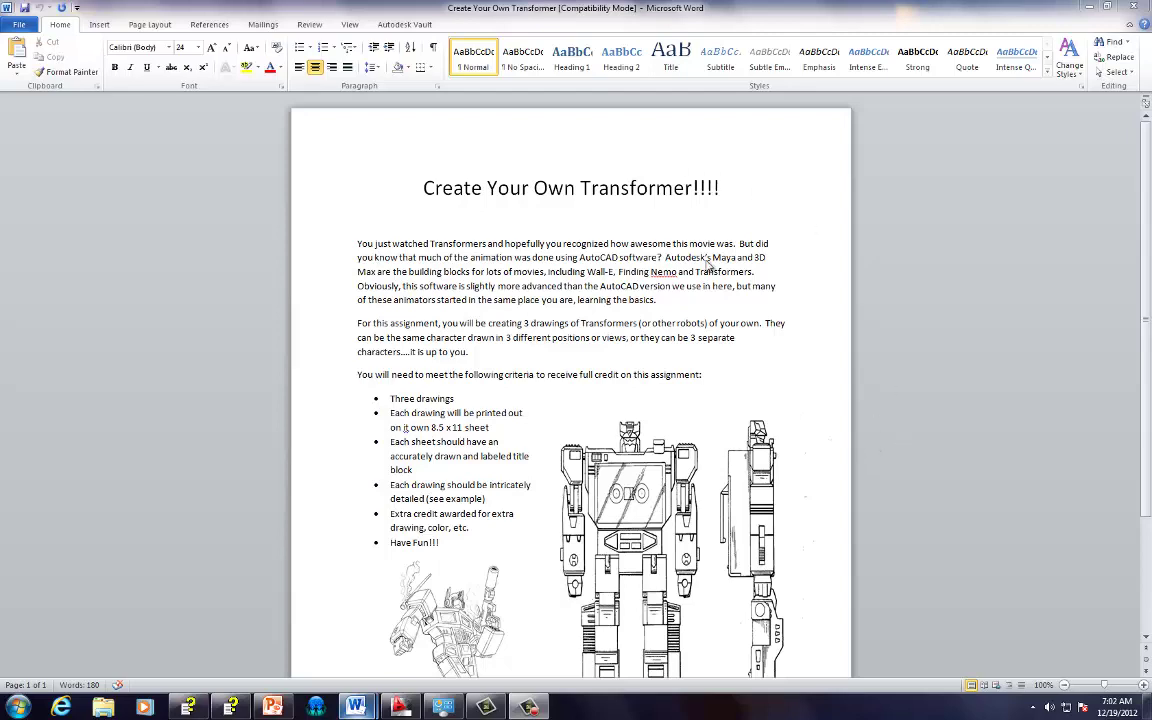
Minimize the Transformer assignment and Document1 Word windows
scroll(1141, 232, "down", 3)
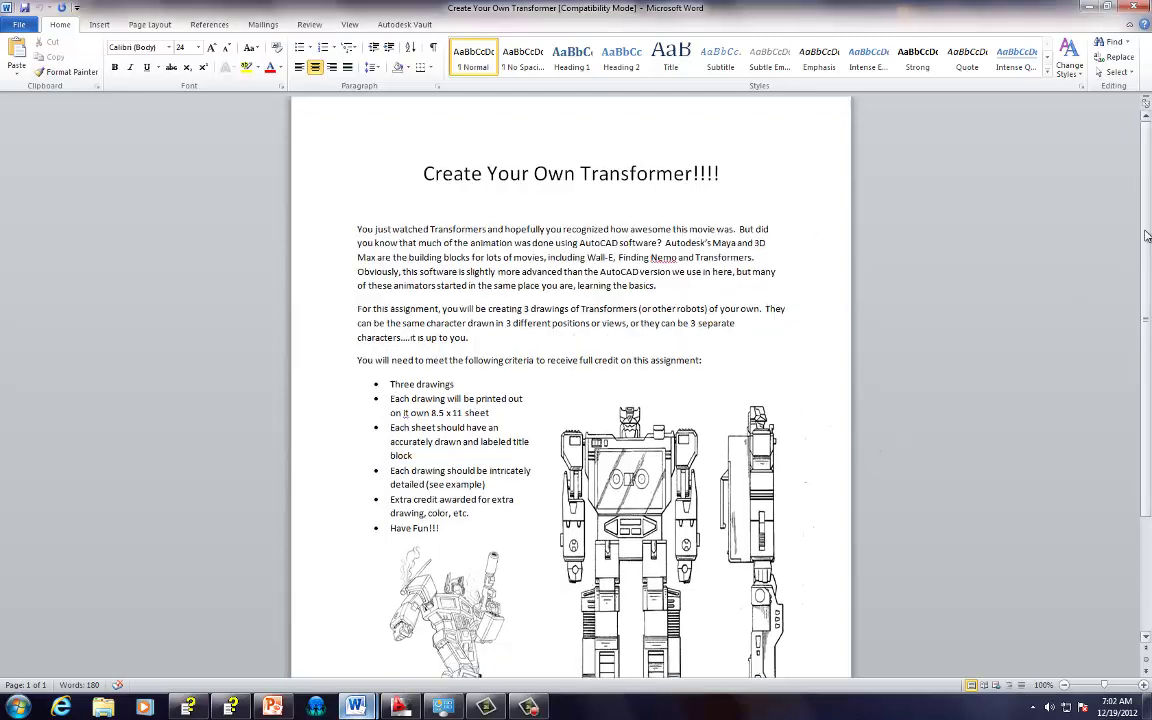
scroll(1087, 245, "up", 2)
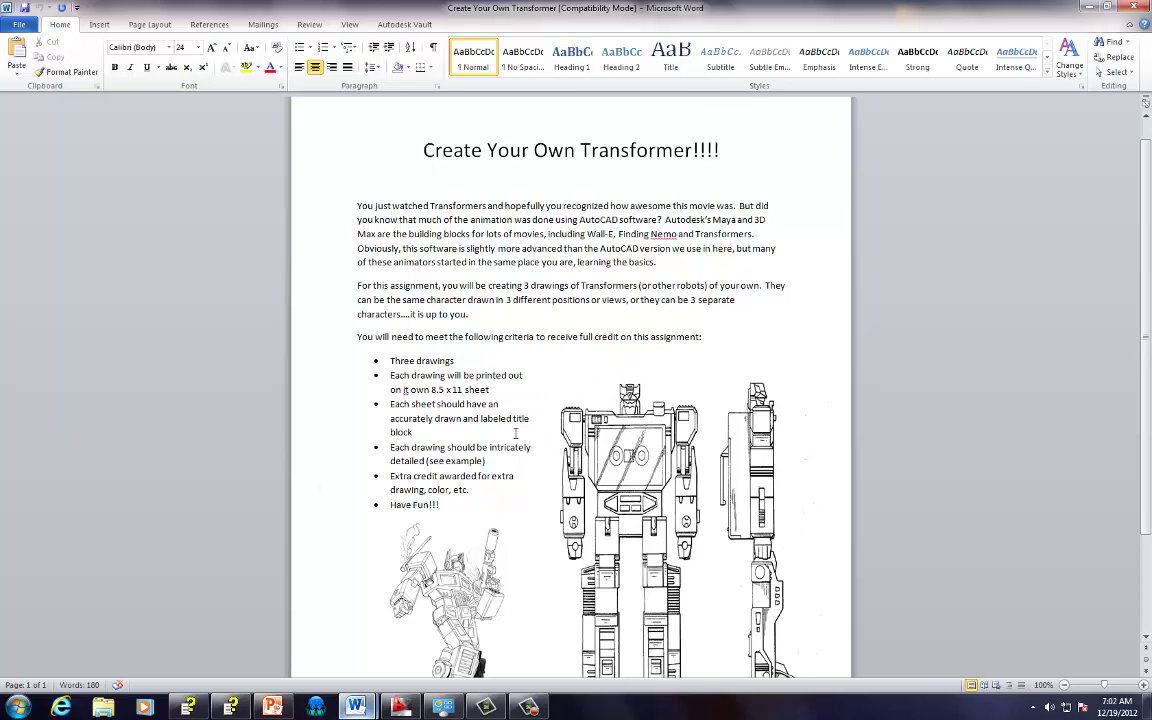
scroll(1150, 297, "down", 1)
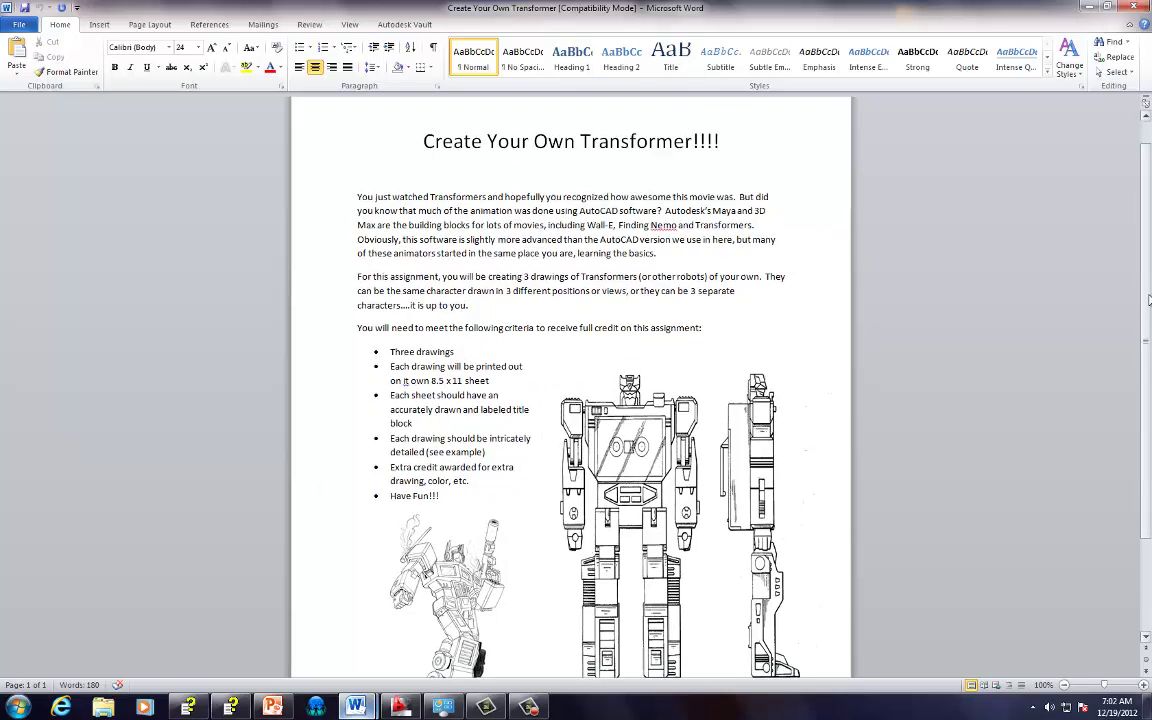
left_click(1089, 8)
left_click(1089, 8)
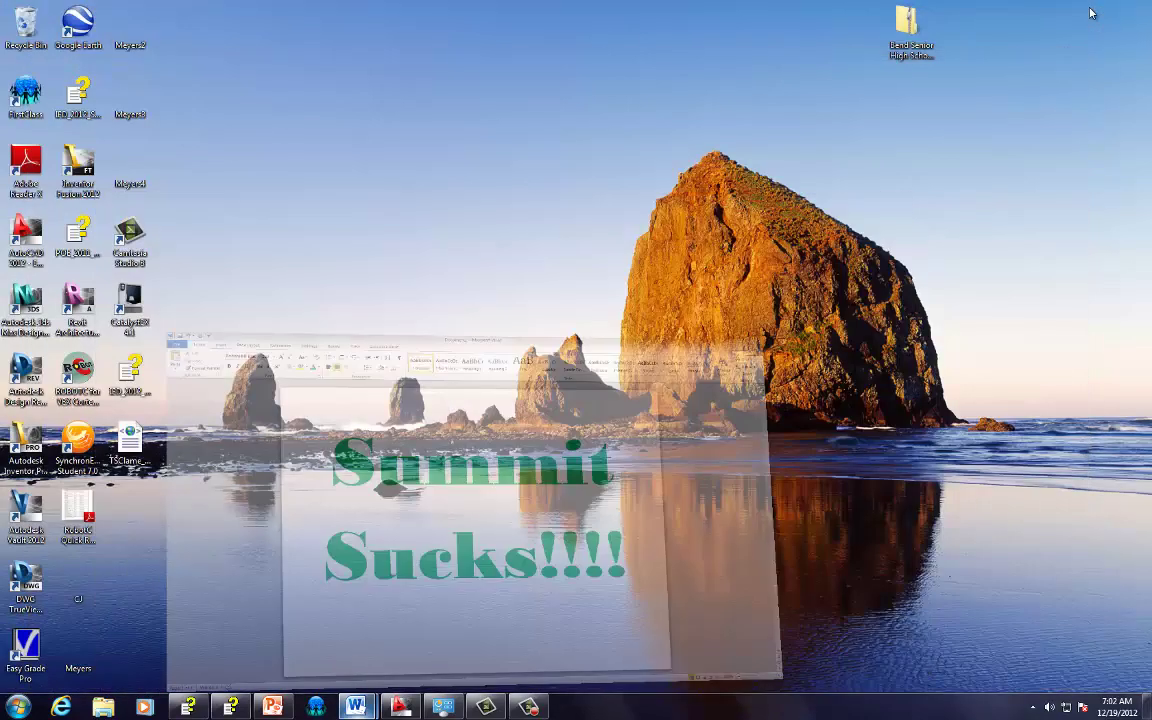
Back in AutoCAD, set length units to Architectural and switch the grid off with F7
left_click(398, 708)
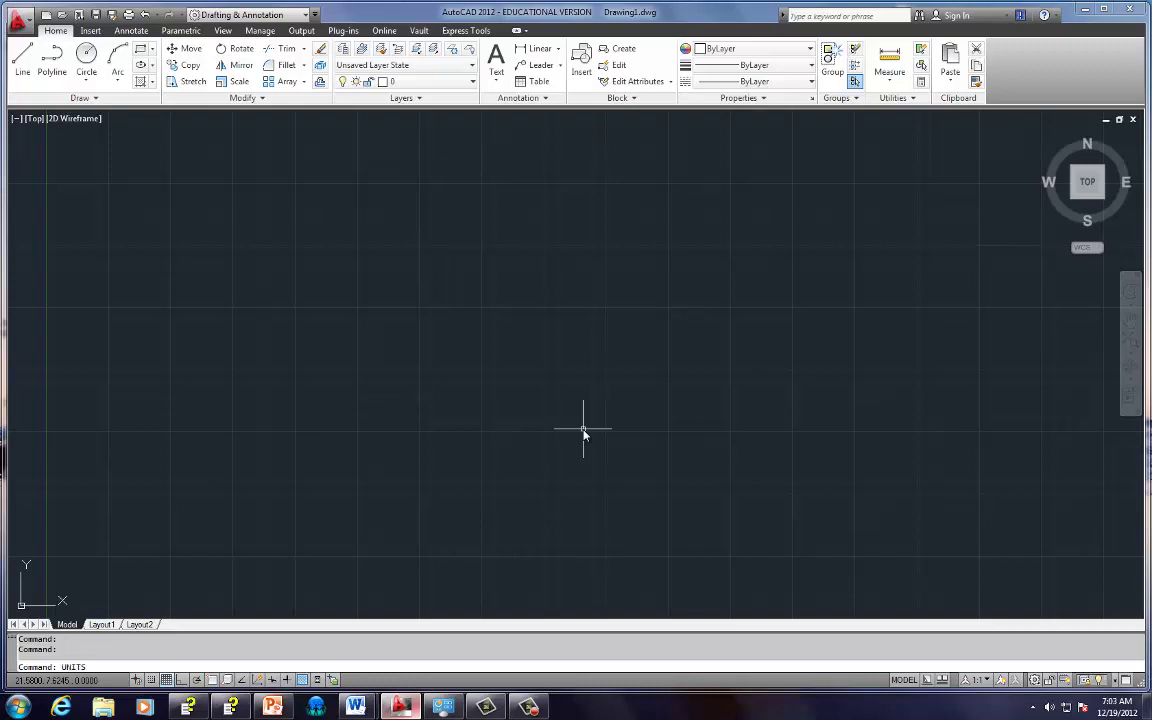
key("Return")
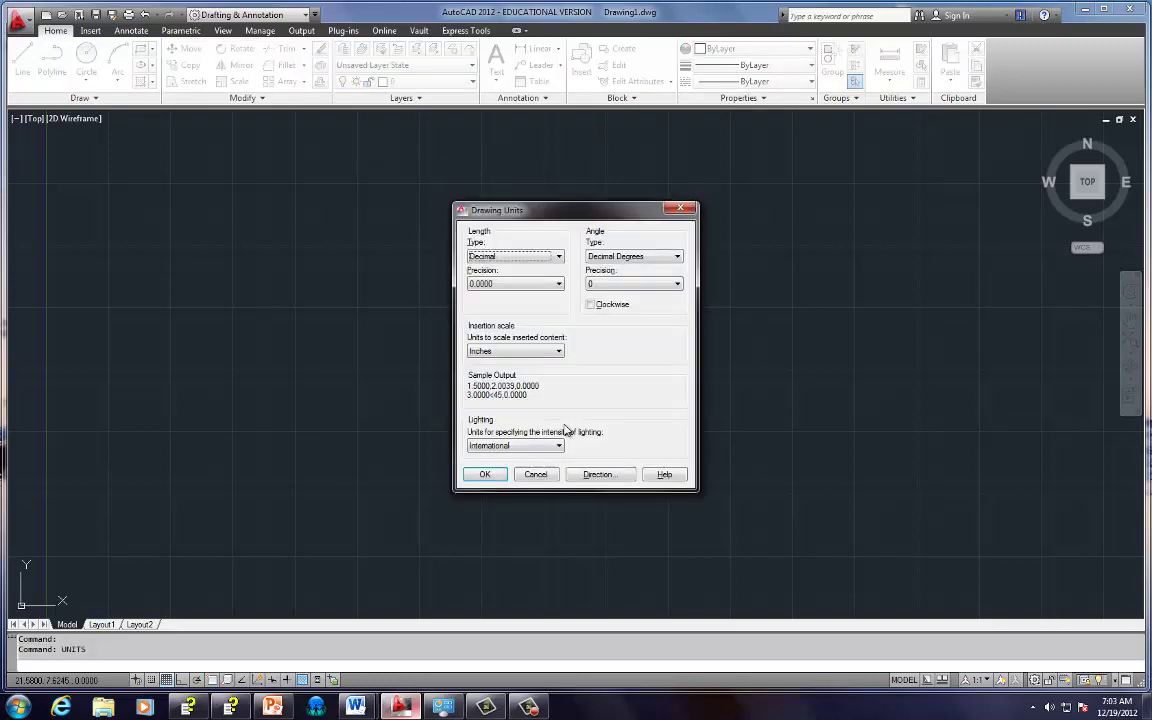
left_click(540, 258)
left_click(535, 267)
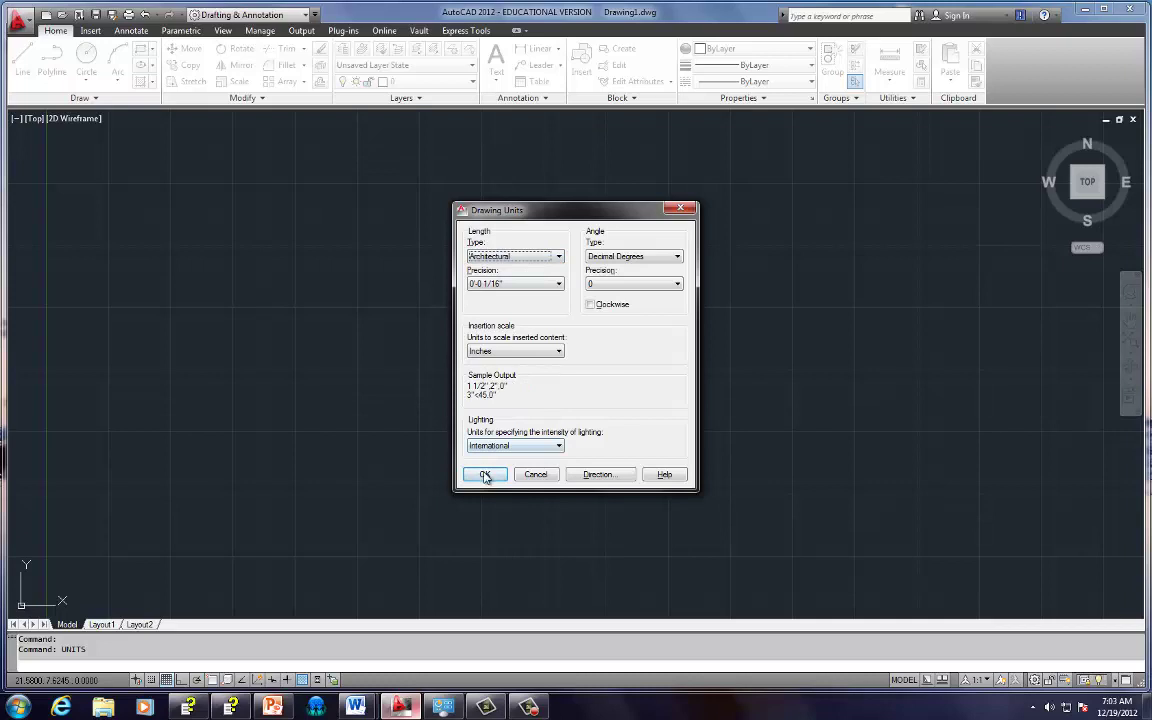
left_click(485, 475)
key("F7")
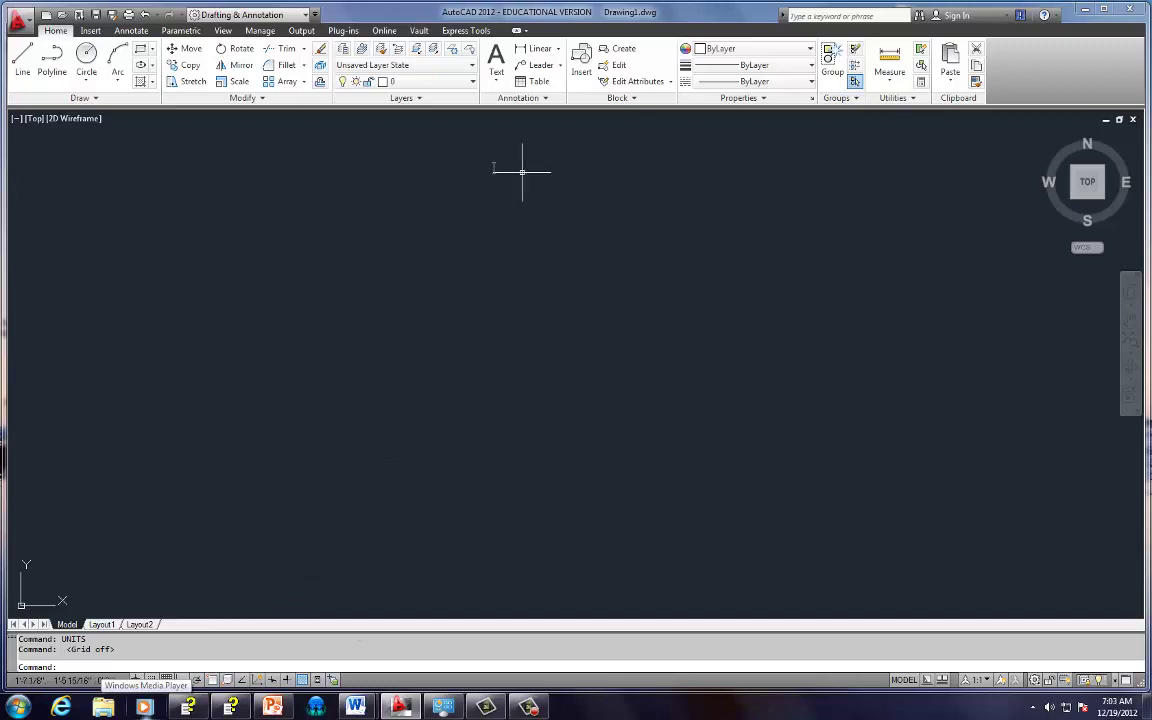
In Layer Properties Manager, create two new layers named 'transformer' and 'image'
left_click(342, 49)
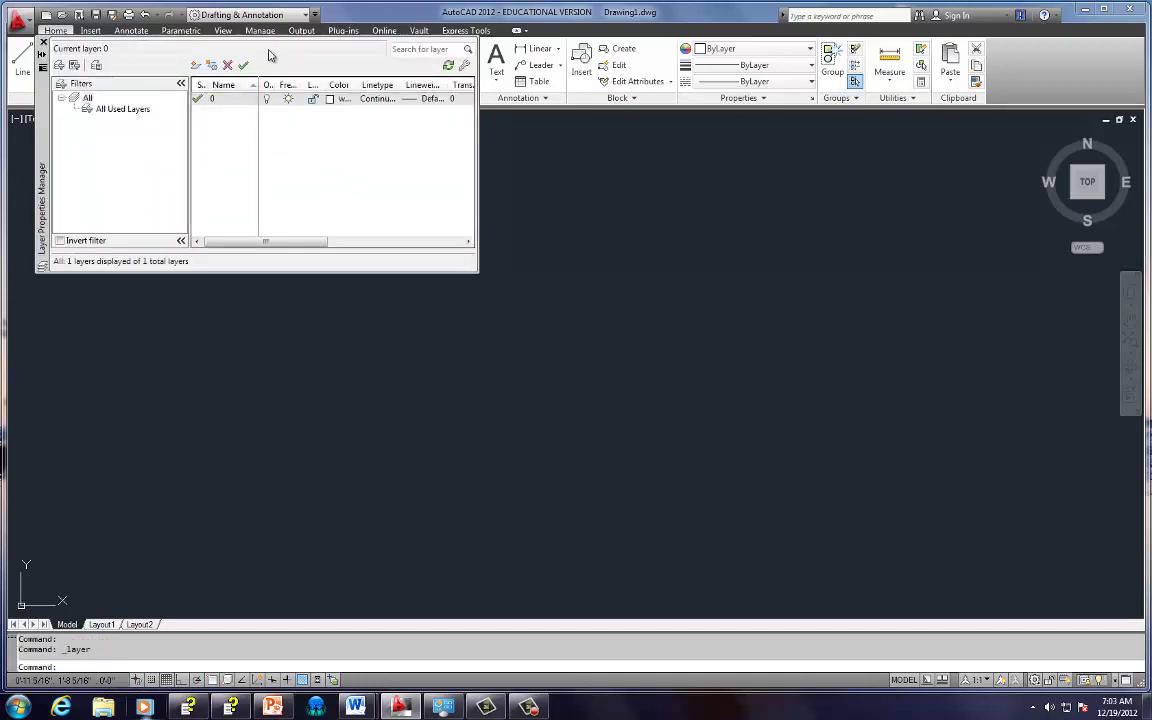
left_click(197, 65)
left_click(197, 65)
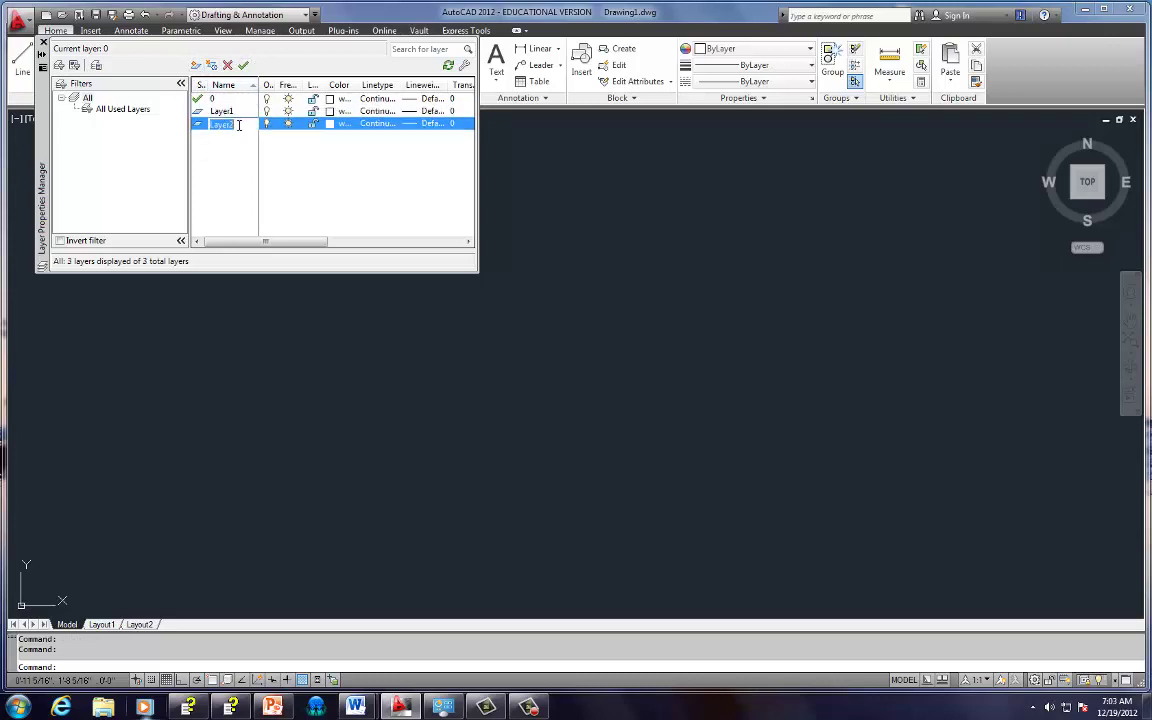
type("transform")
double_click(228, 112)
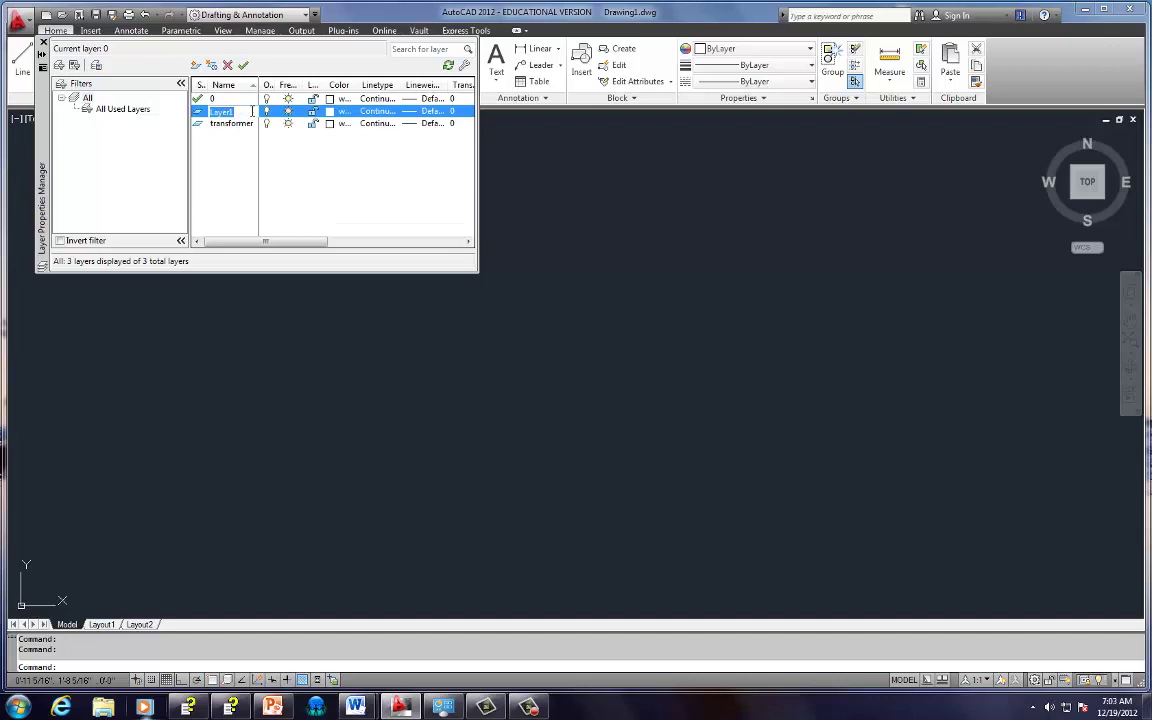
type("in")
key("Return")
Set the image layer's colour to magenta
left_click(331, 112)
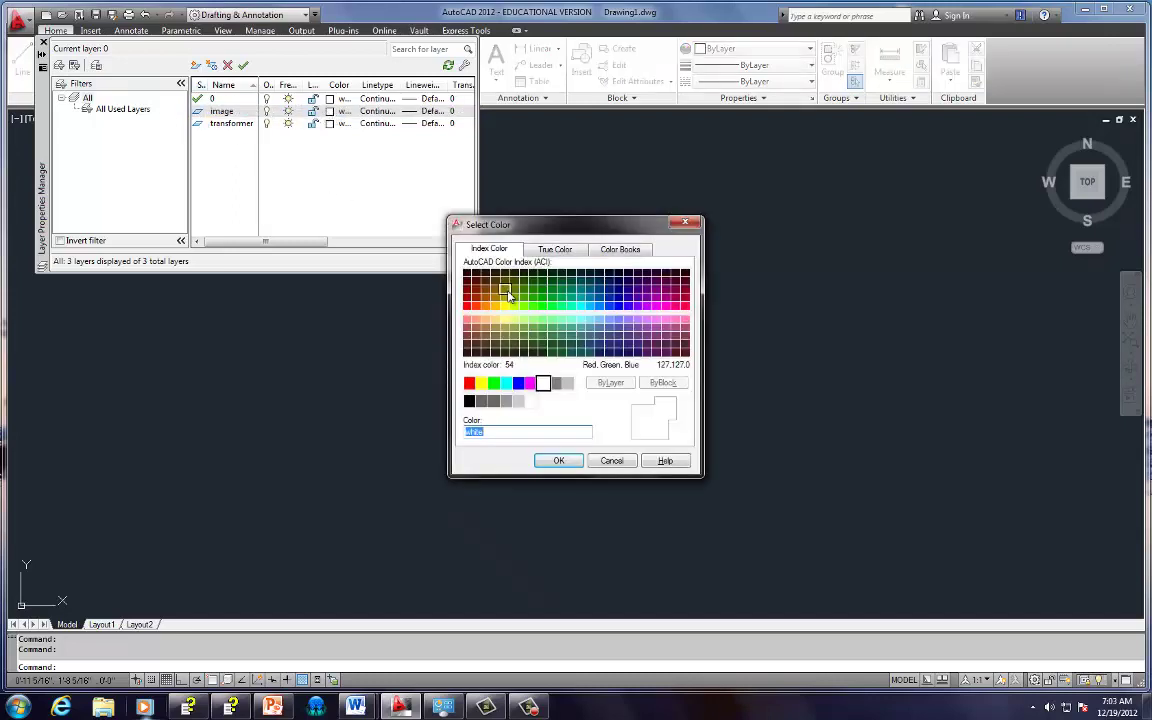
left_click(530, 383)
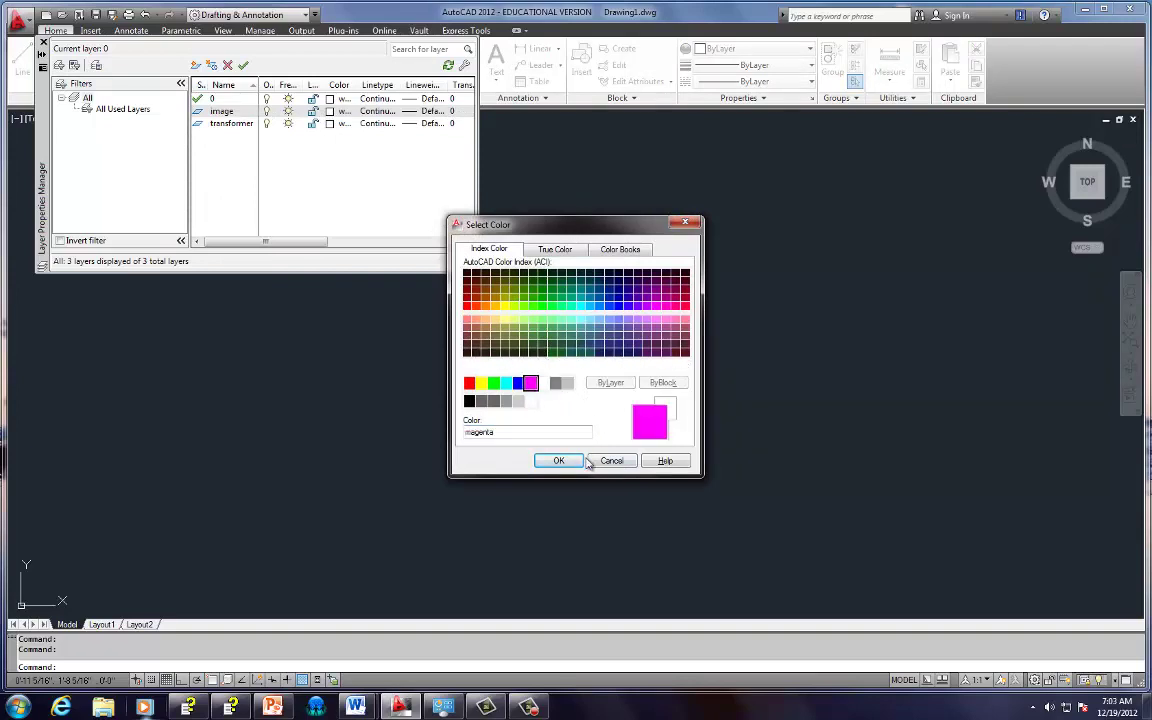
left_click(559, 461)
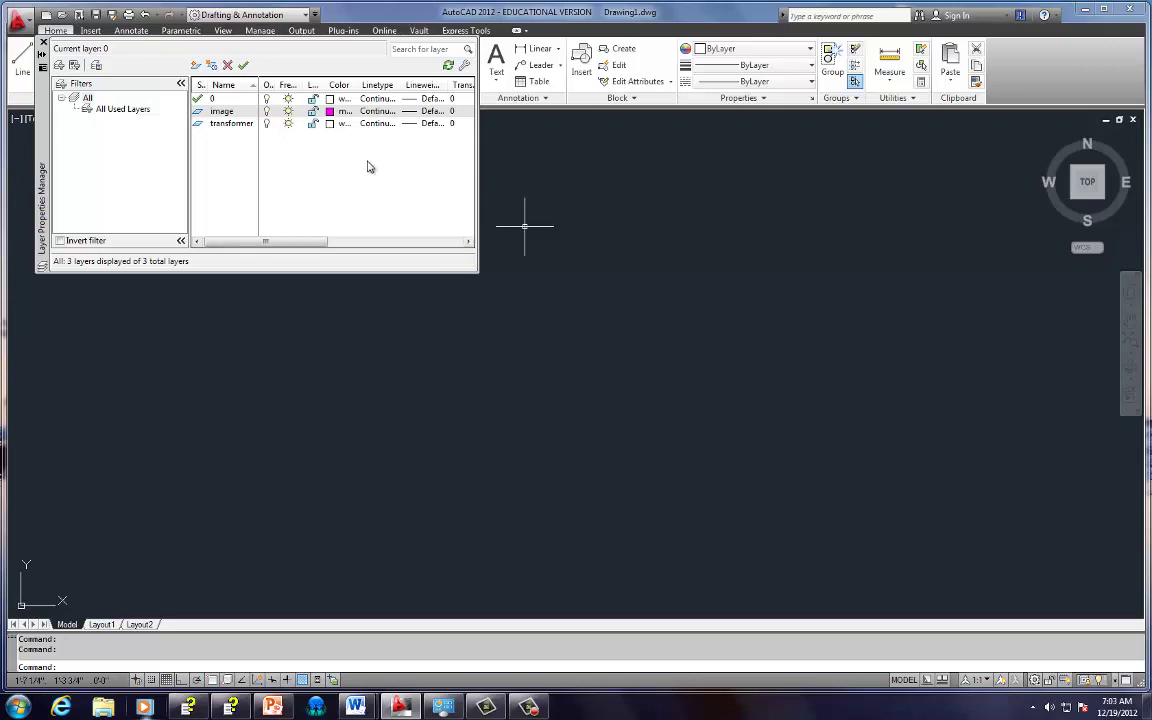
Set the transformer layer's colour to red and close Layer Properties Manager
left_click(331, 124)
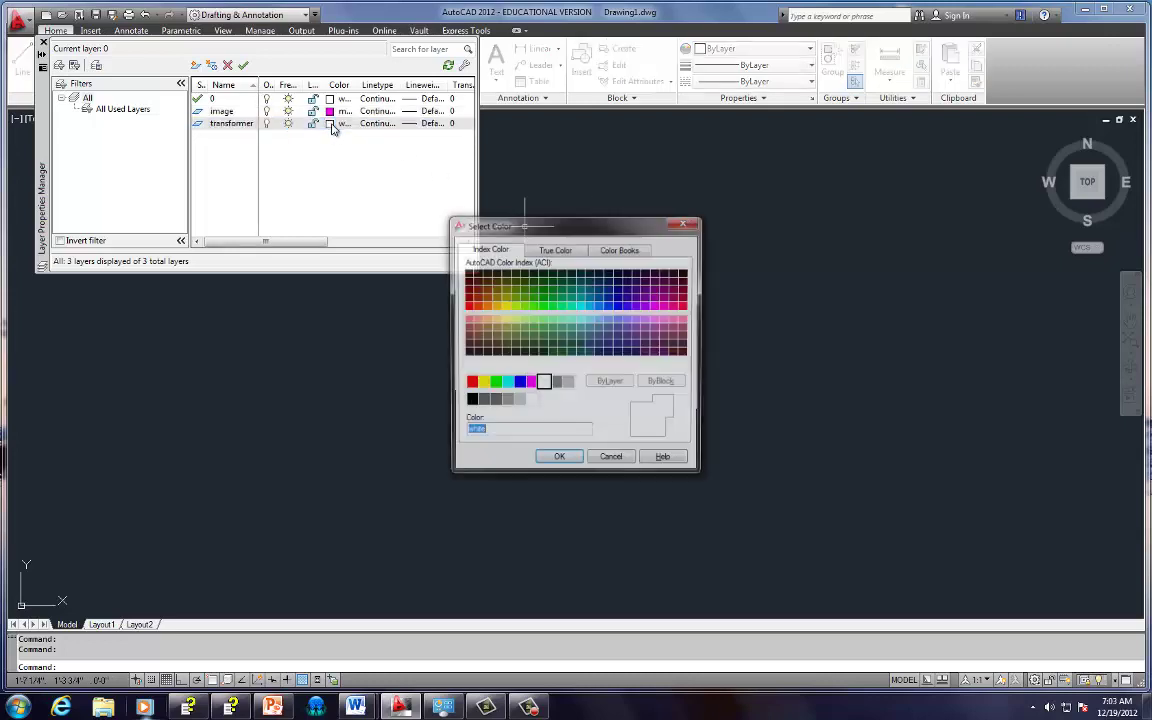
left_click(469, 383)
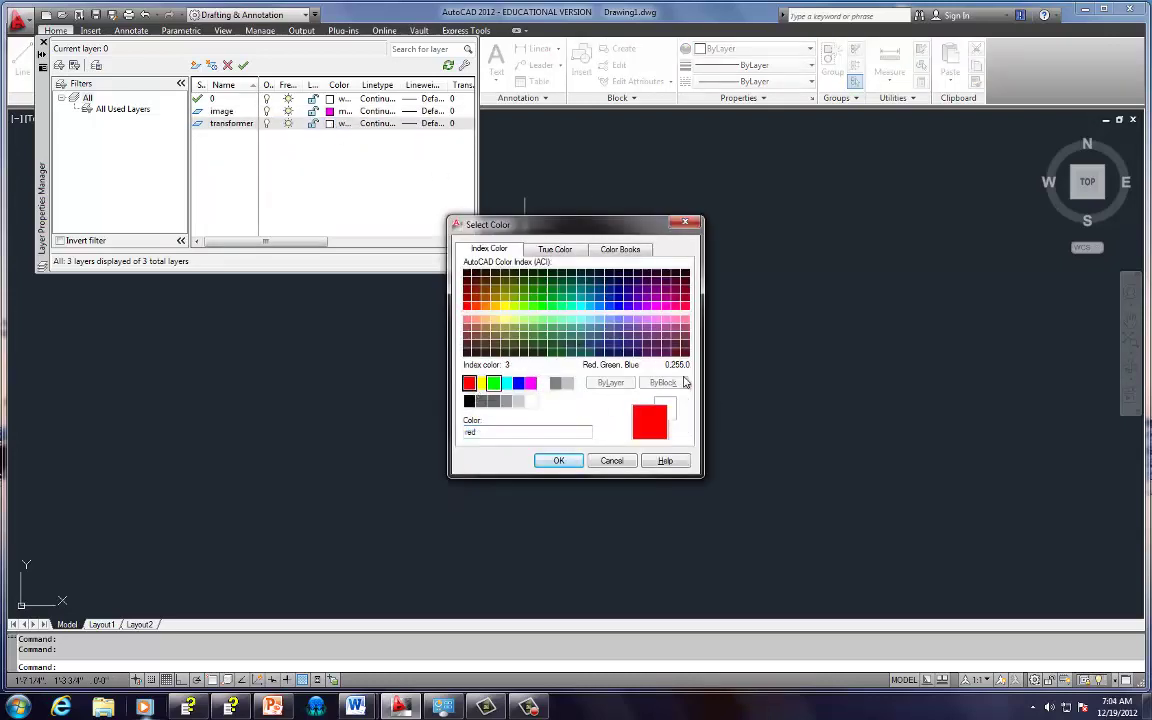
left_click(559, 460)
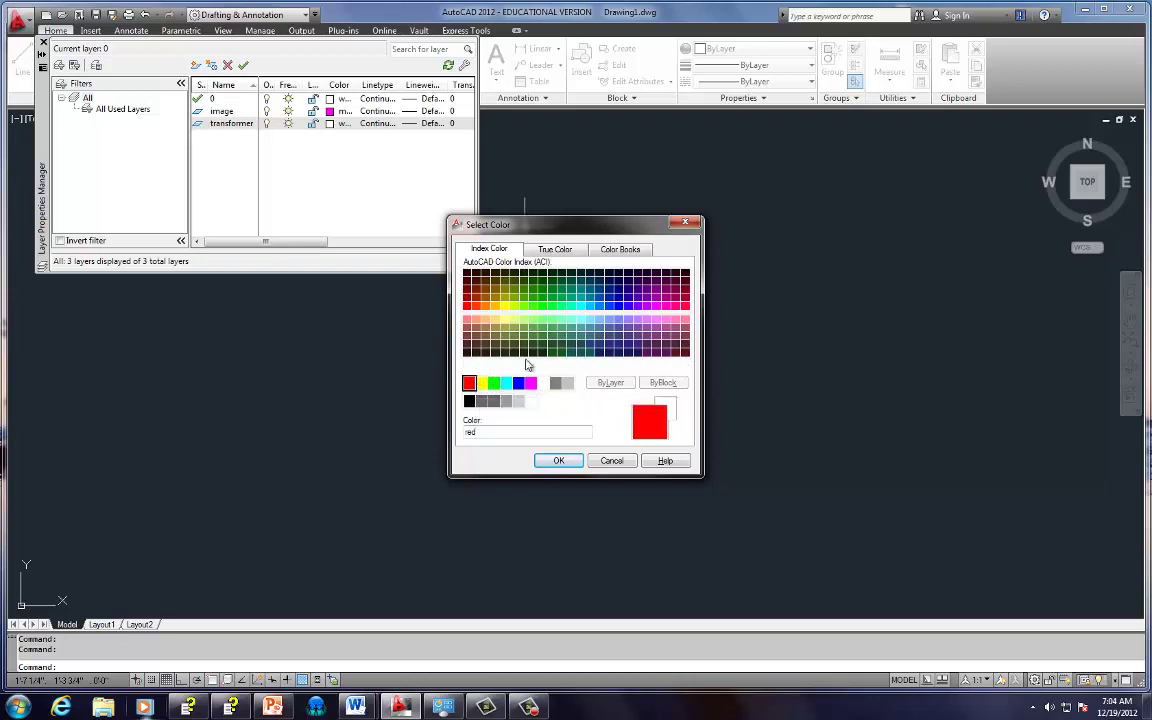
left_click(559, 462)
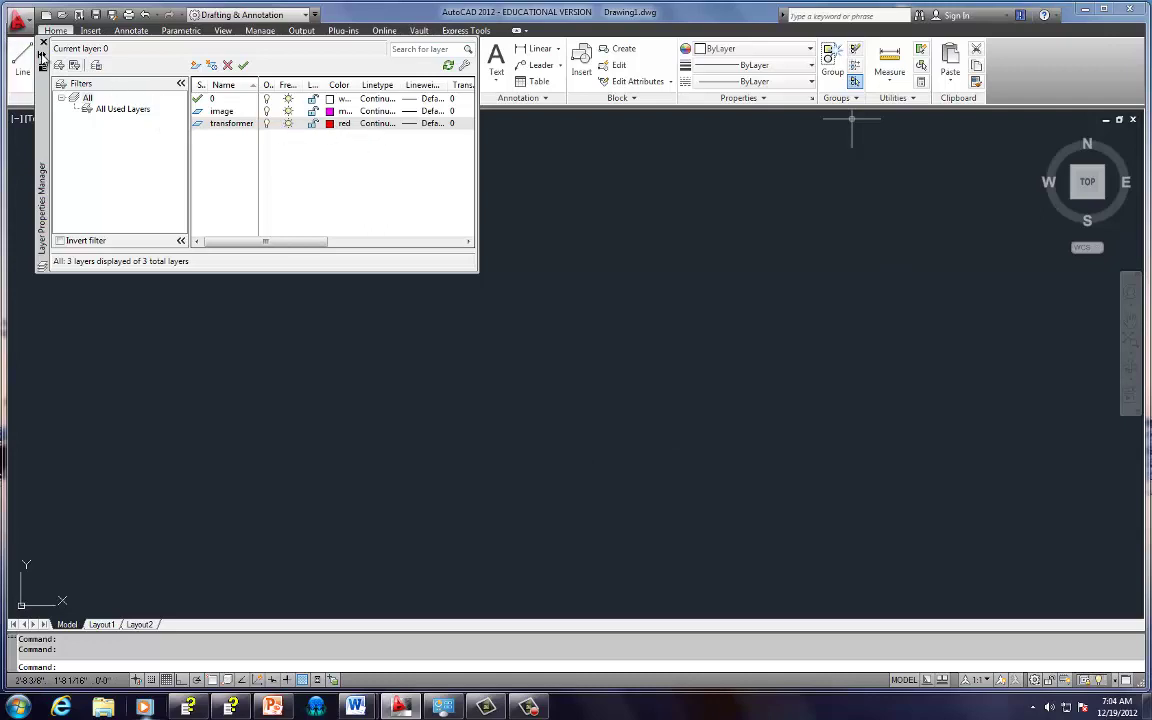
left_click(44, 43)
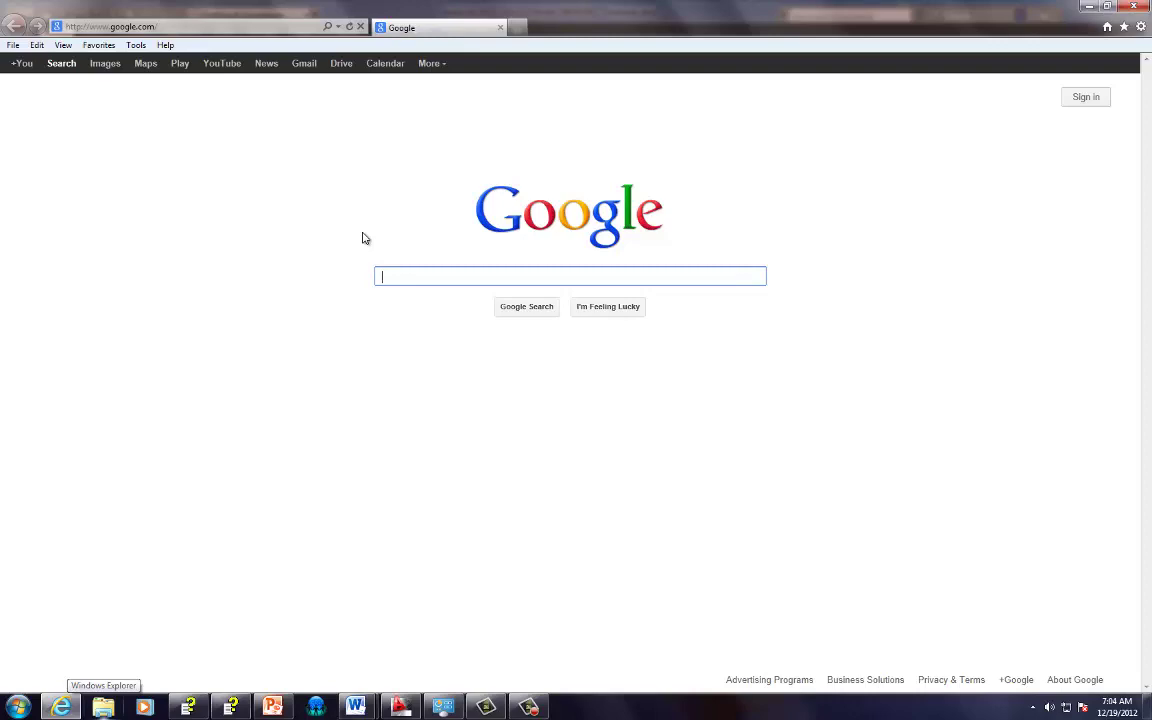
Search Google for 'walle' and switch to the Images results
type("wa")
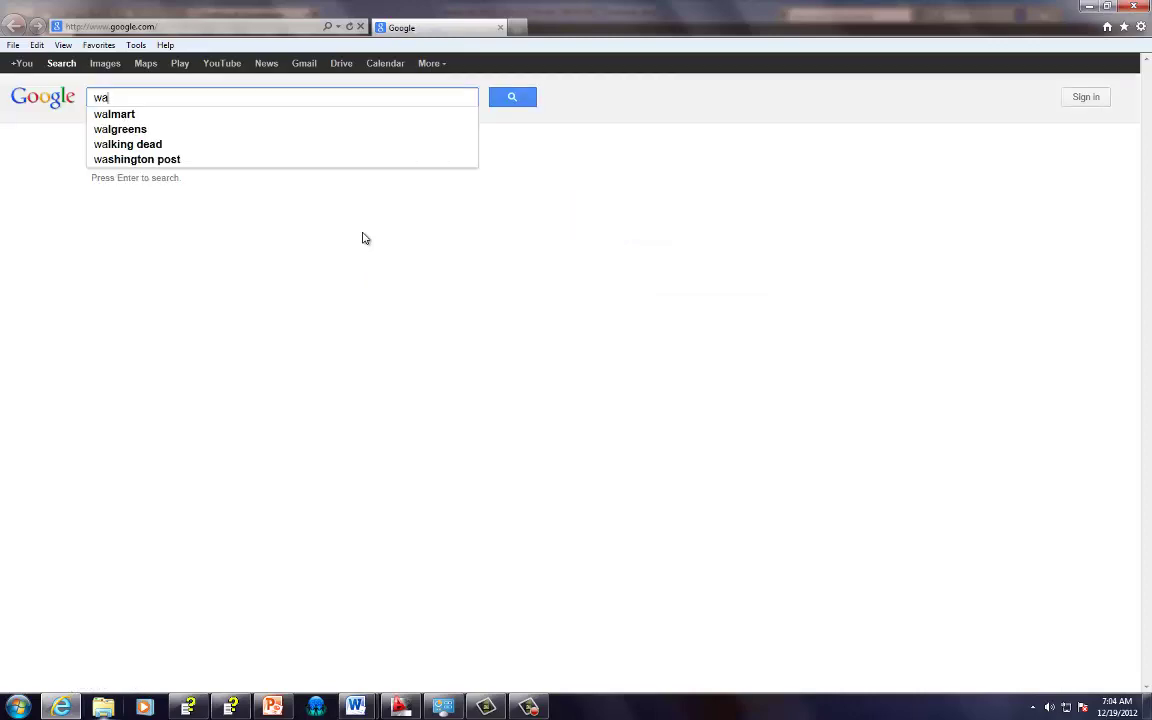
type("lle")
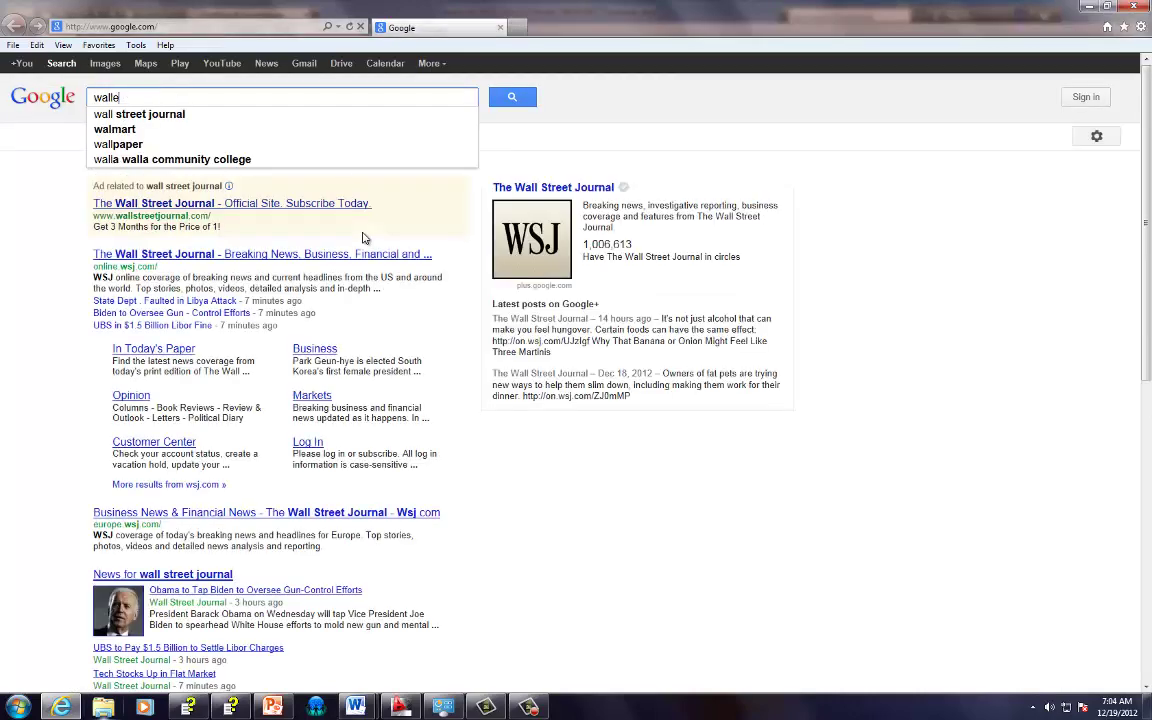
key("Return")
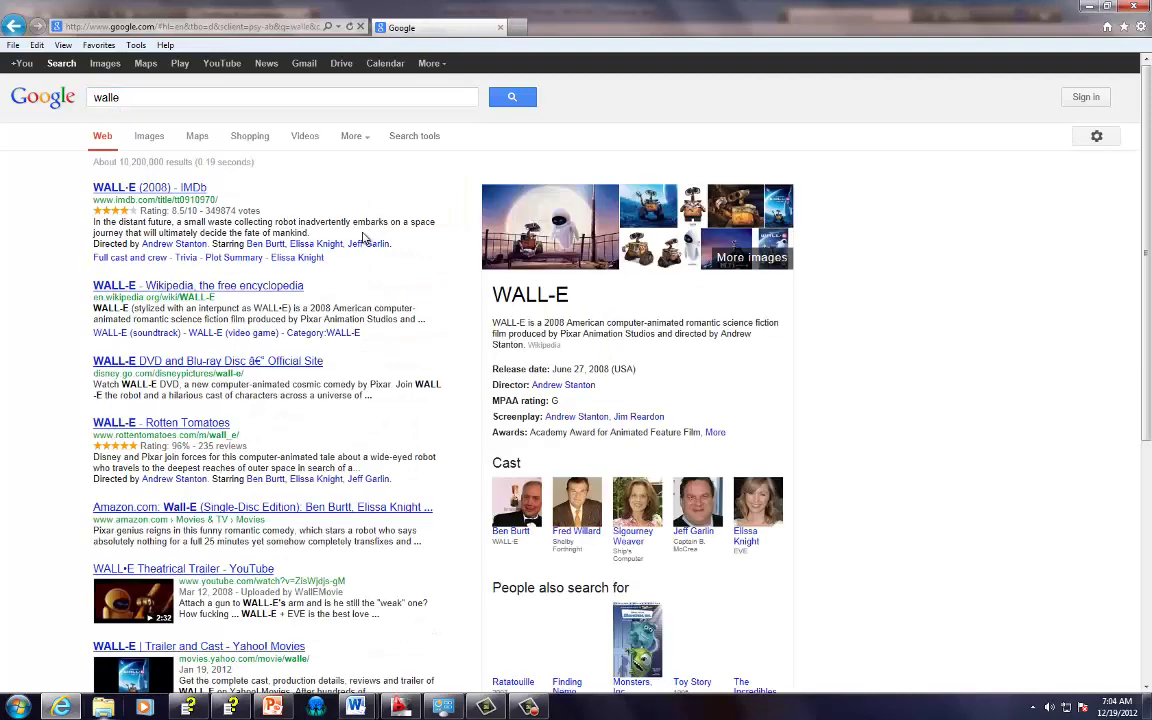
left_click(146, 137)
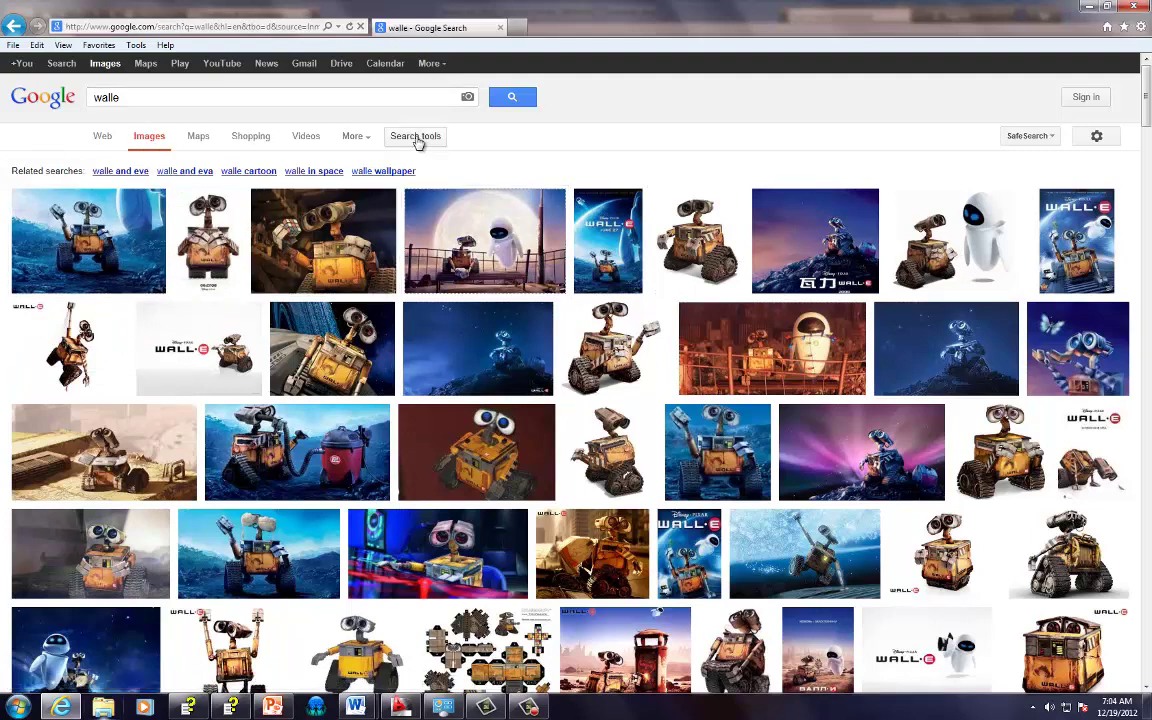
Filter the walle image results to Line drawing and open the front-facing WALL-E coloring page
left_click(362, 139)
left_click(393, 140)
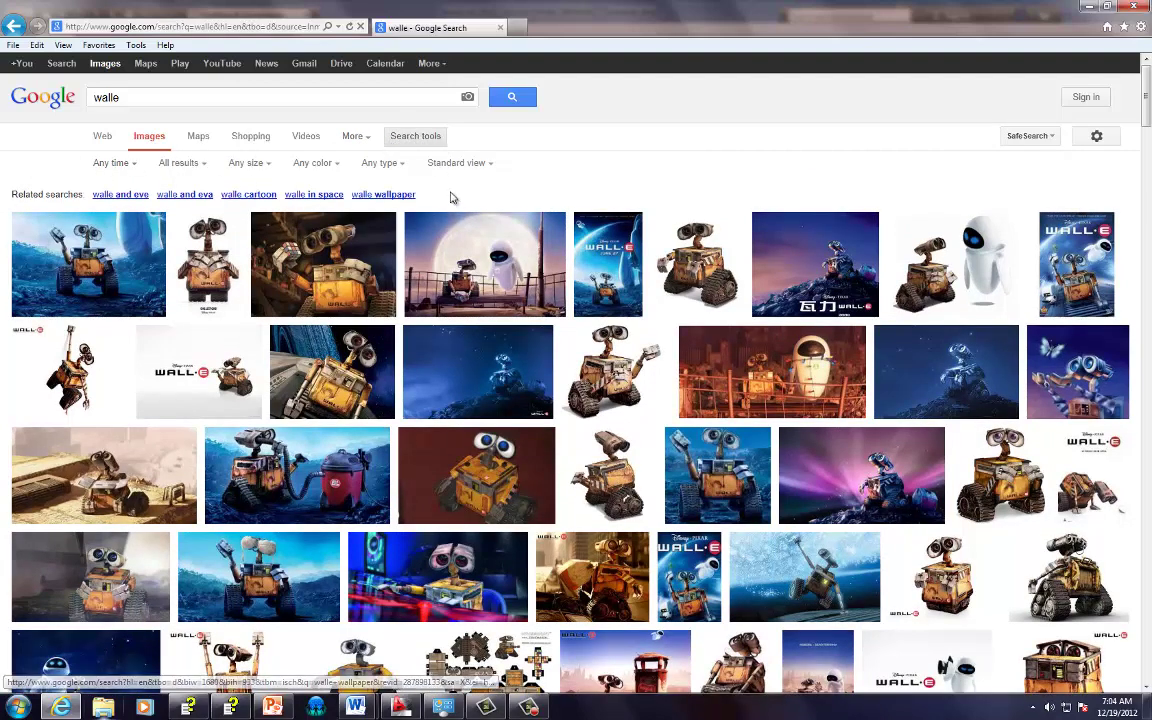
left_click(394, 168)
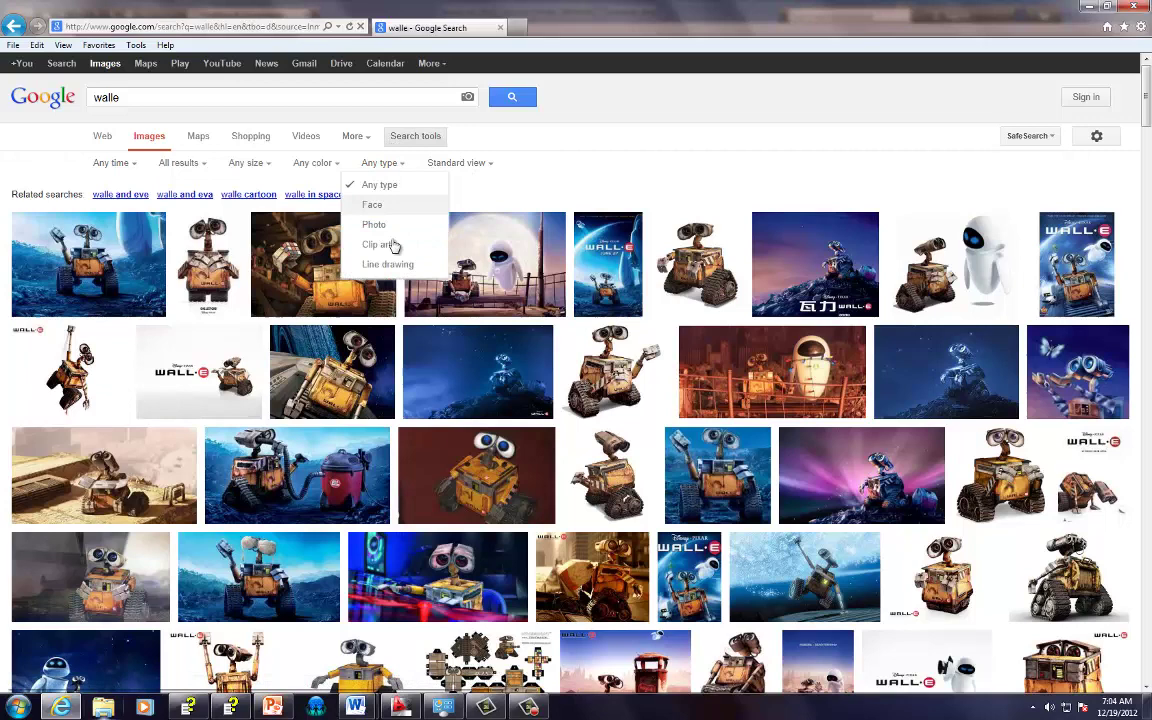
left_click(389, 265)
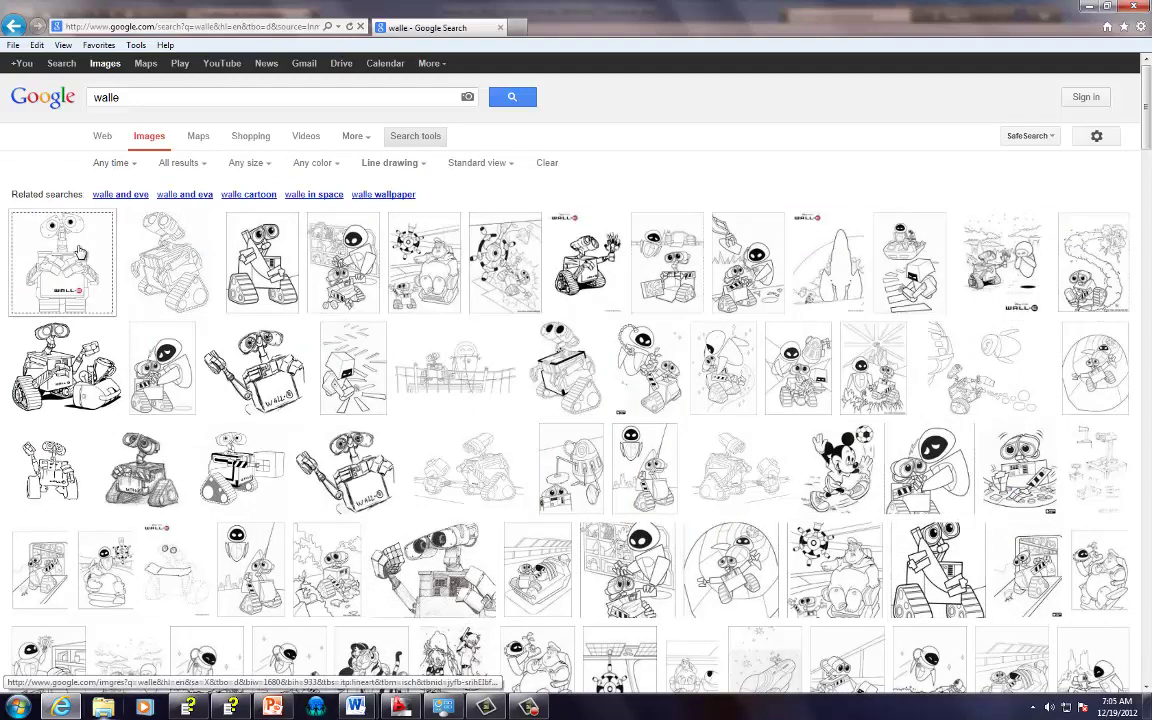
left_click(148, 247)
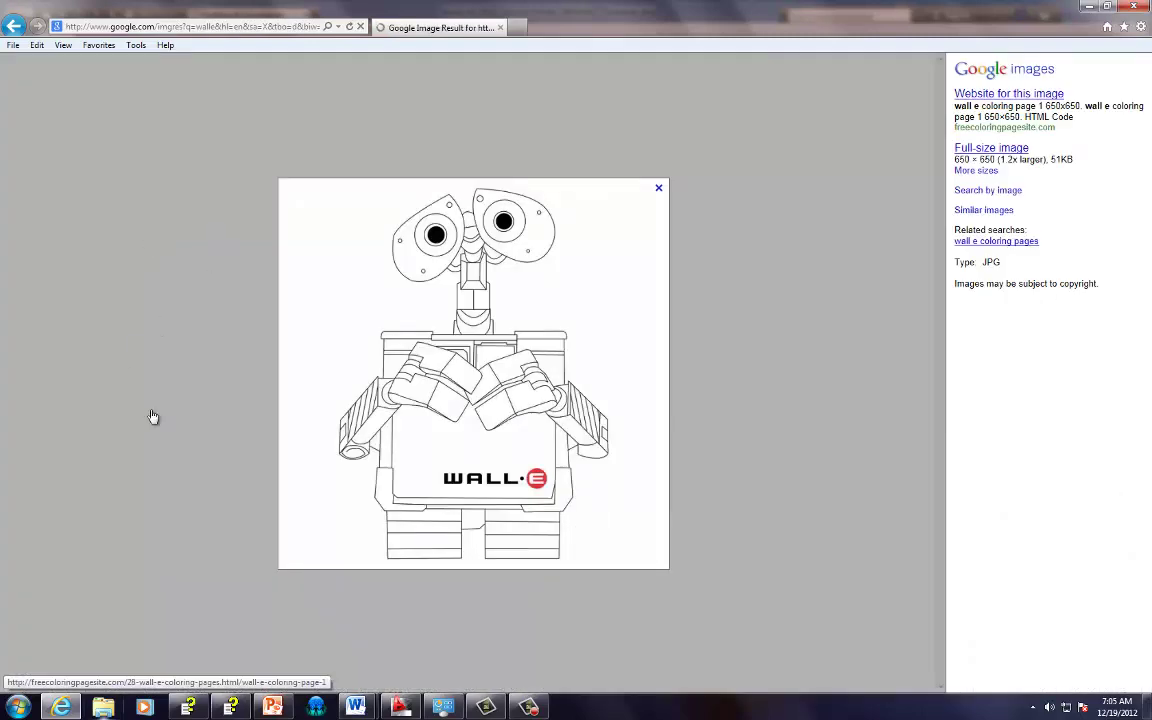
Save the full-size WALL-E picture as wall-e-coloring-page-1.jpg in Drafting 1, then minimize the browser
left_click(990, 148)
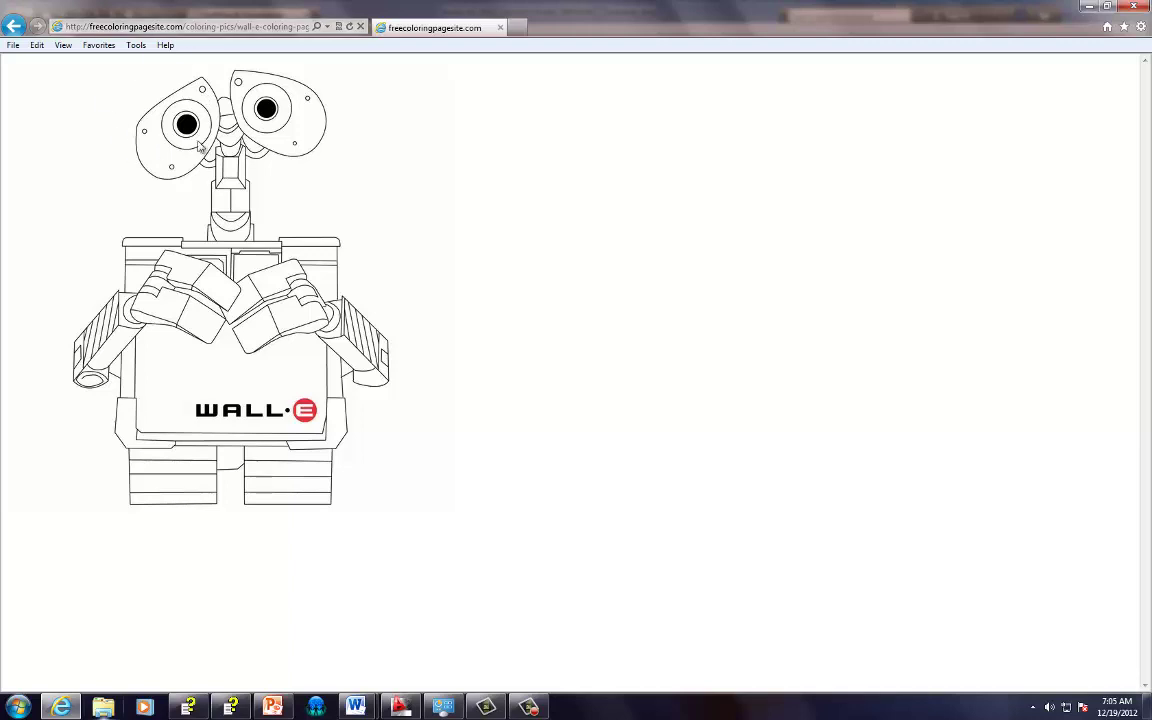
right_click(242, 240)
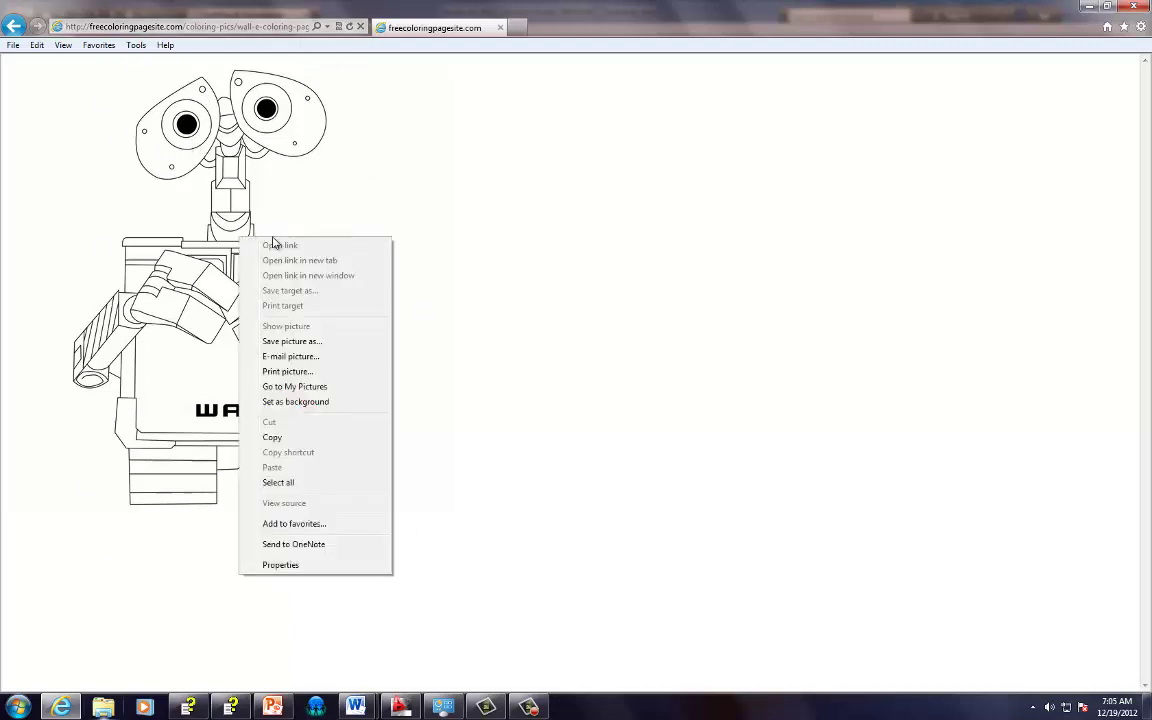
left_click(291, 341)
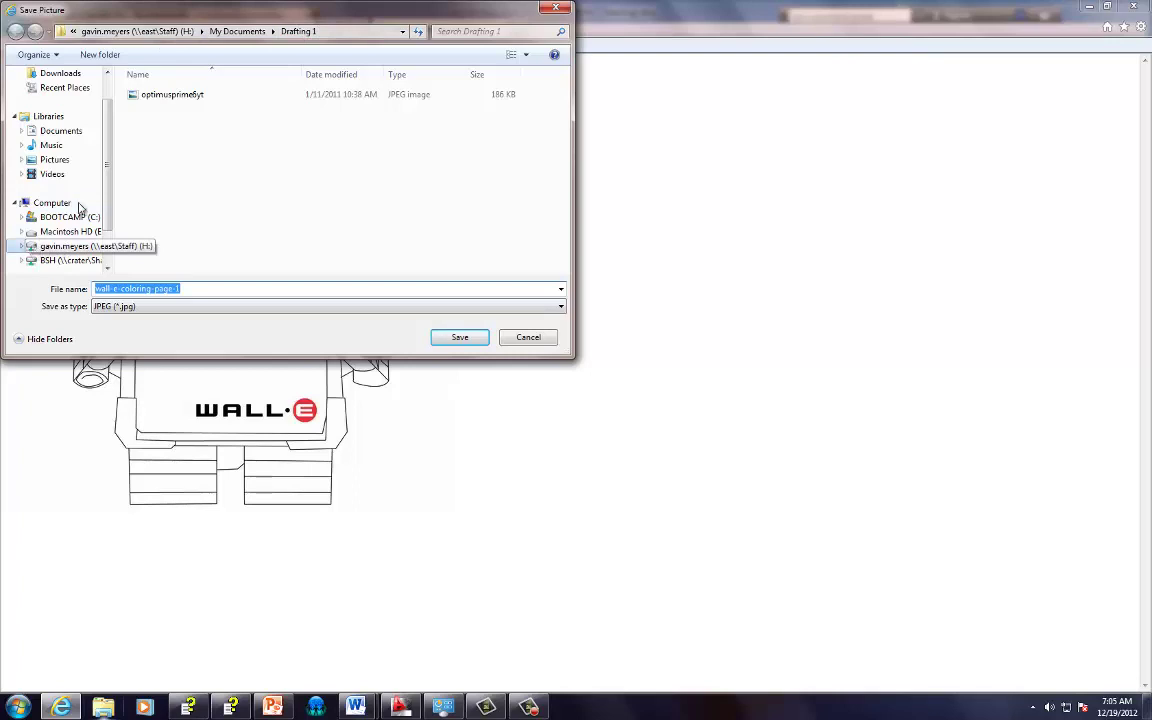
left_click(465, 344)
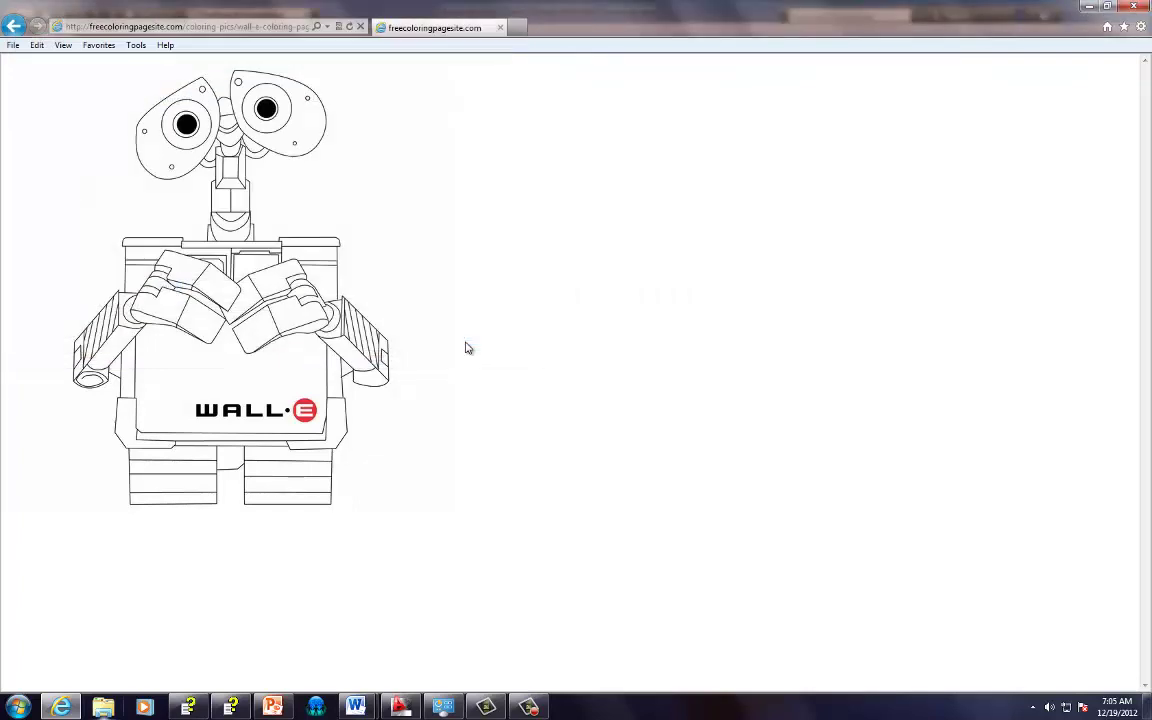
left_click(1088, 8)
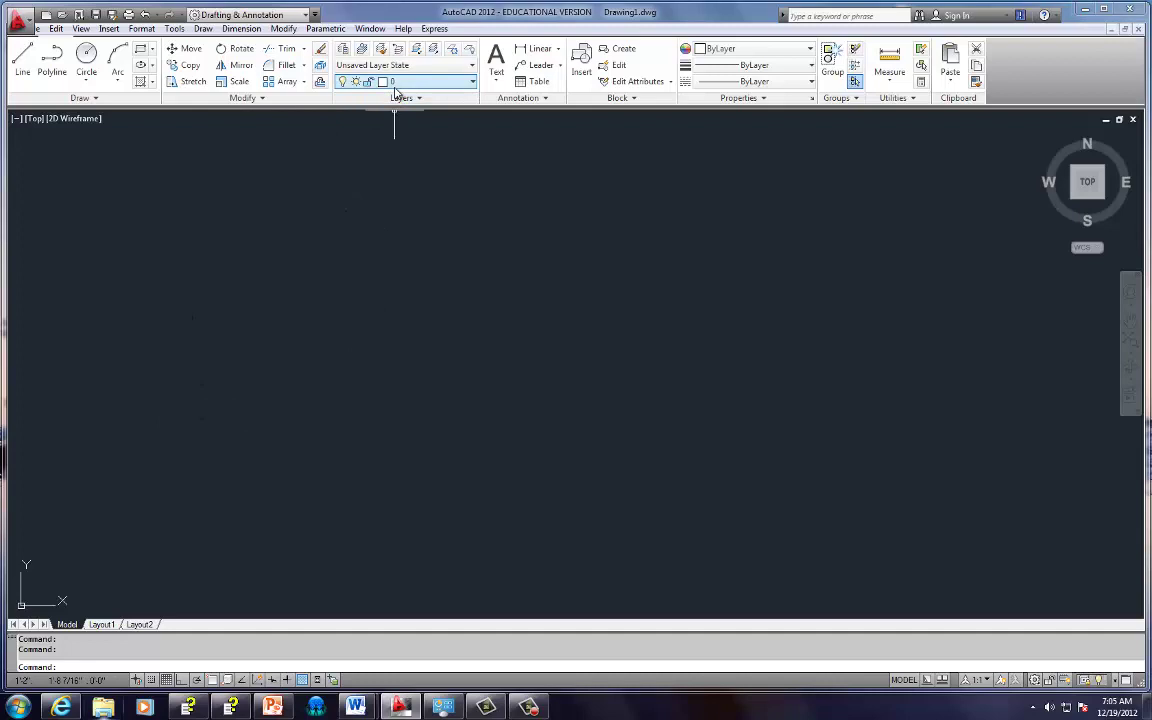
Make image the current layer and open the External References palette via the IMAGE command
left_click(450, 82)
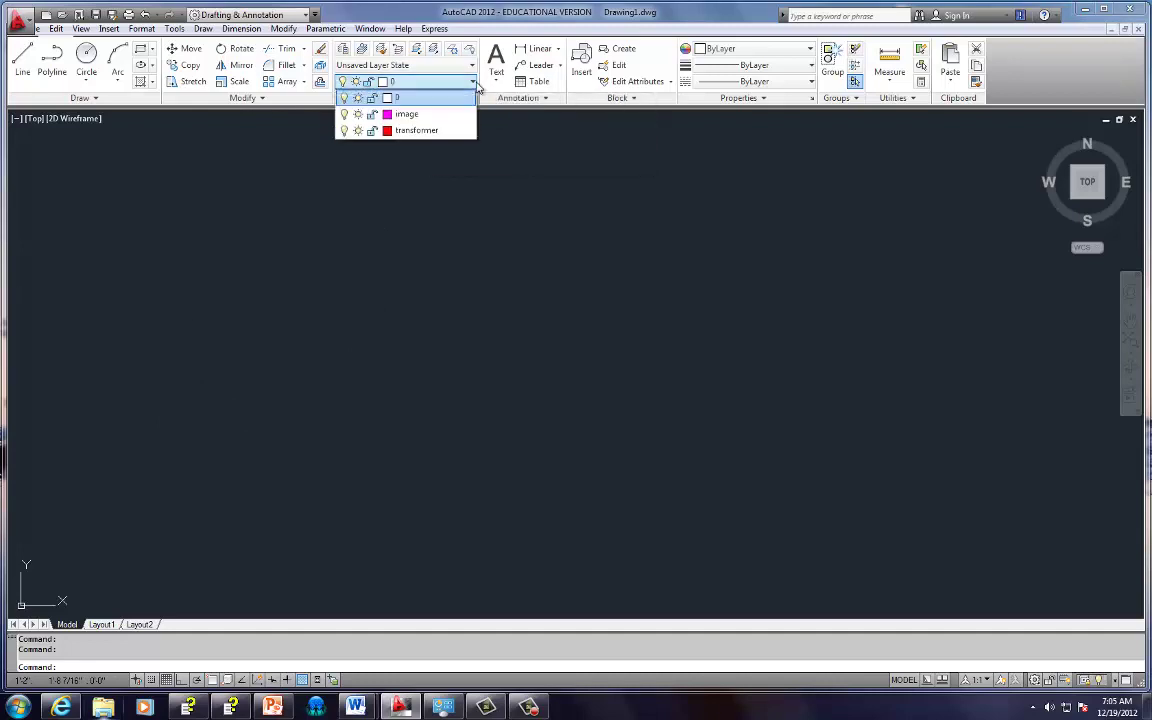
left_click(456, 114)
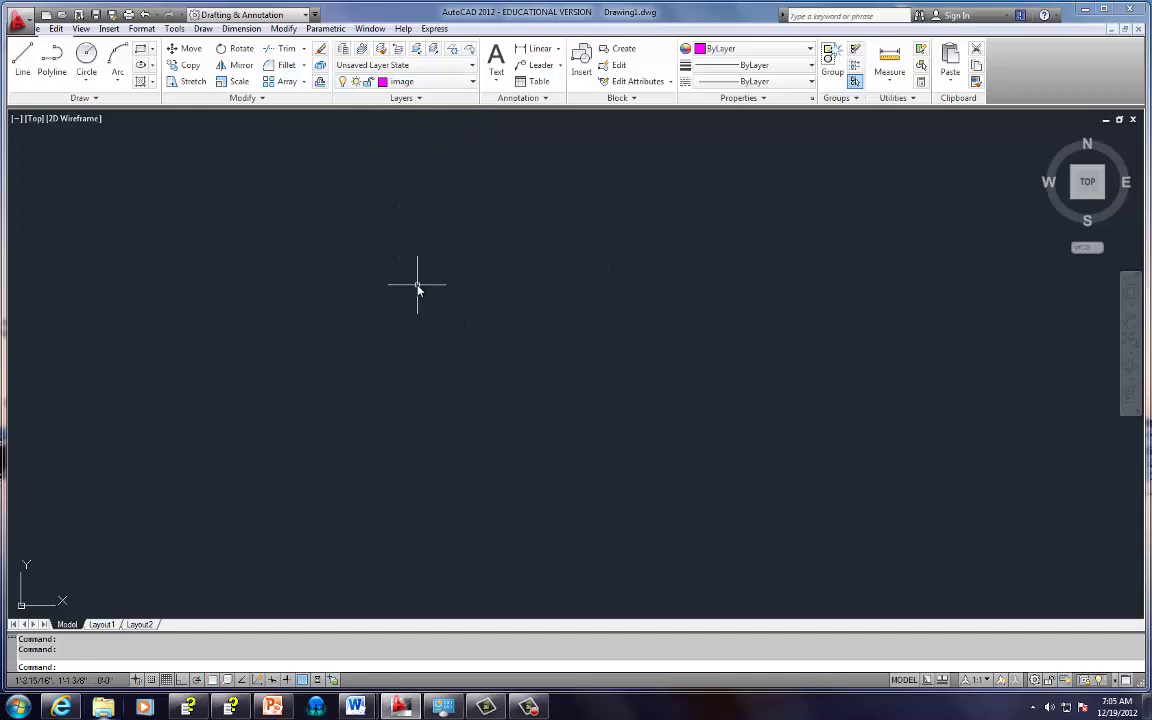
type("IM")
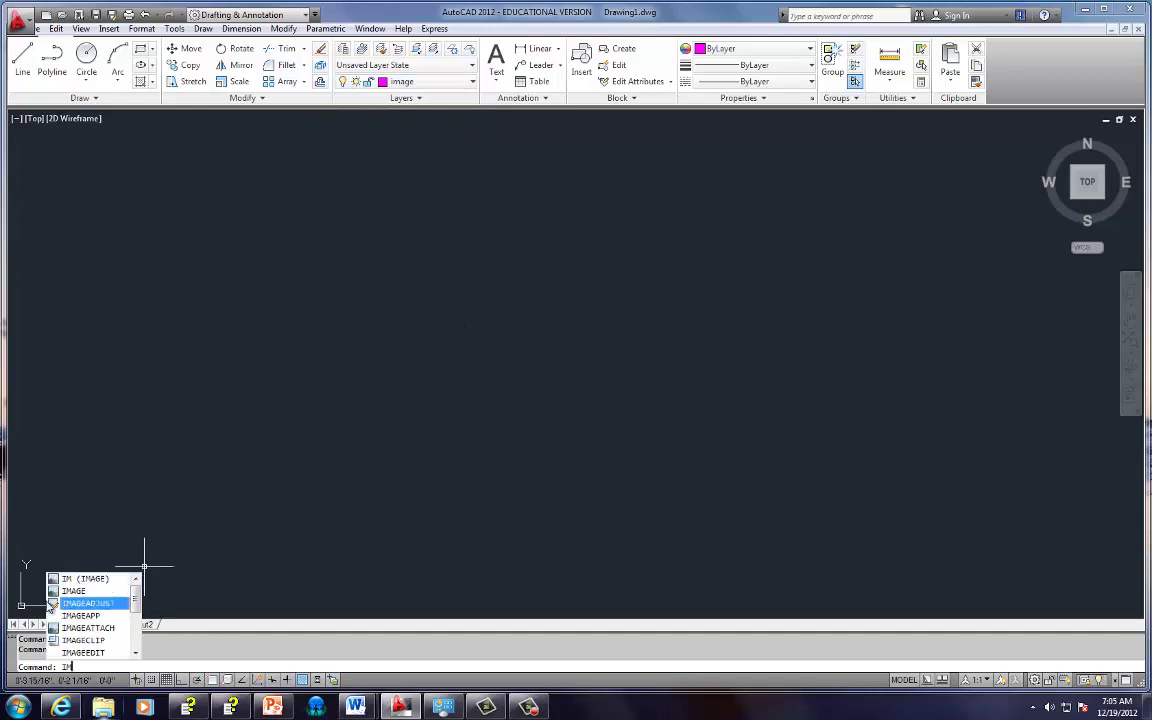
left_click(112, 582)
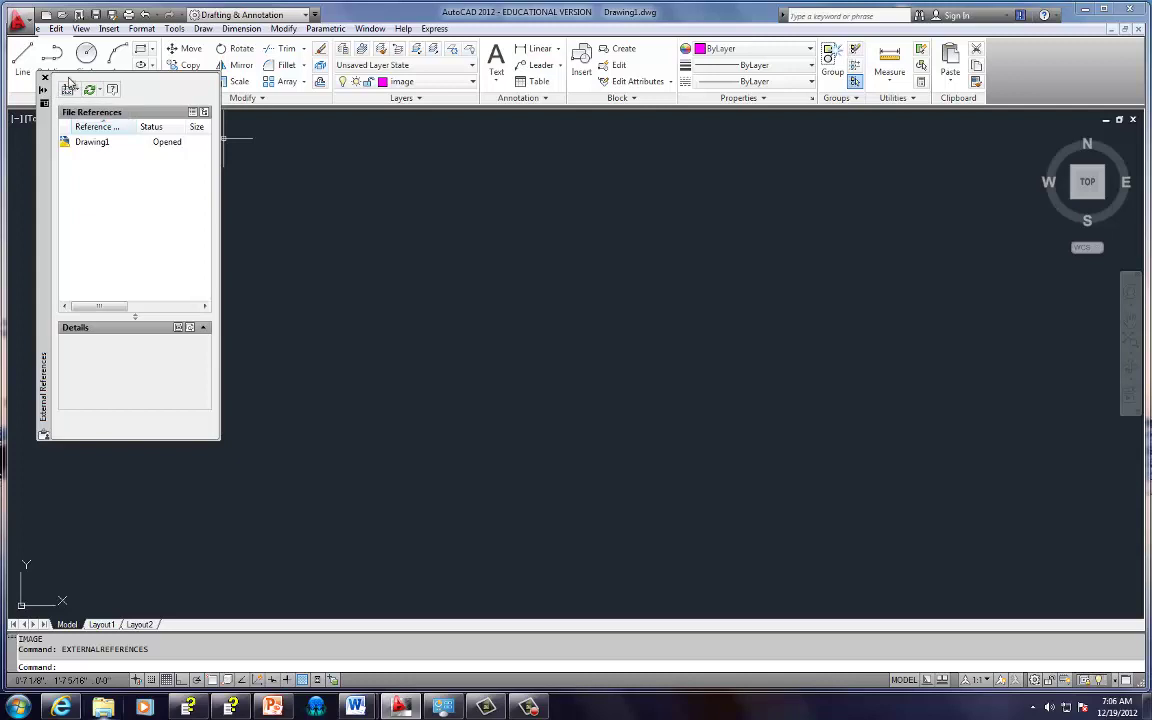
Attach Image: browse H: > My Documents > Drafting 1 and open wall-e-coloring-page-1
left_click(77, 91)
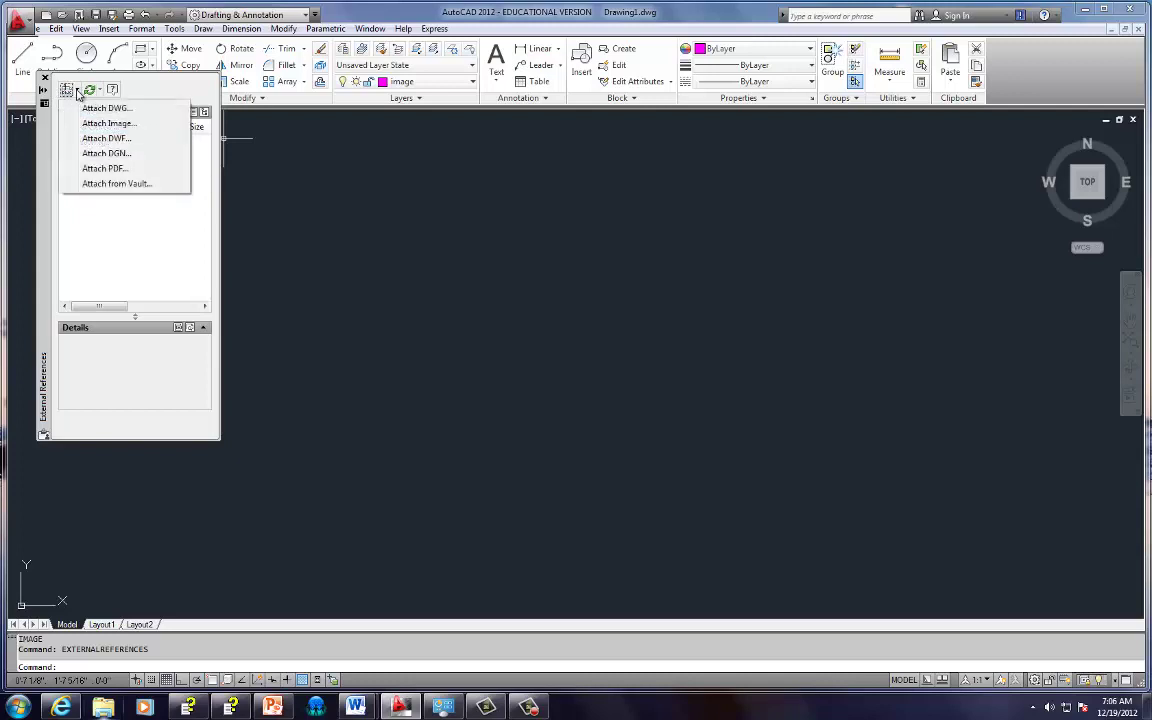
left_click(90, 124)
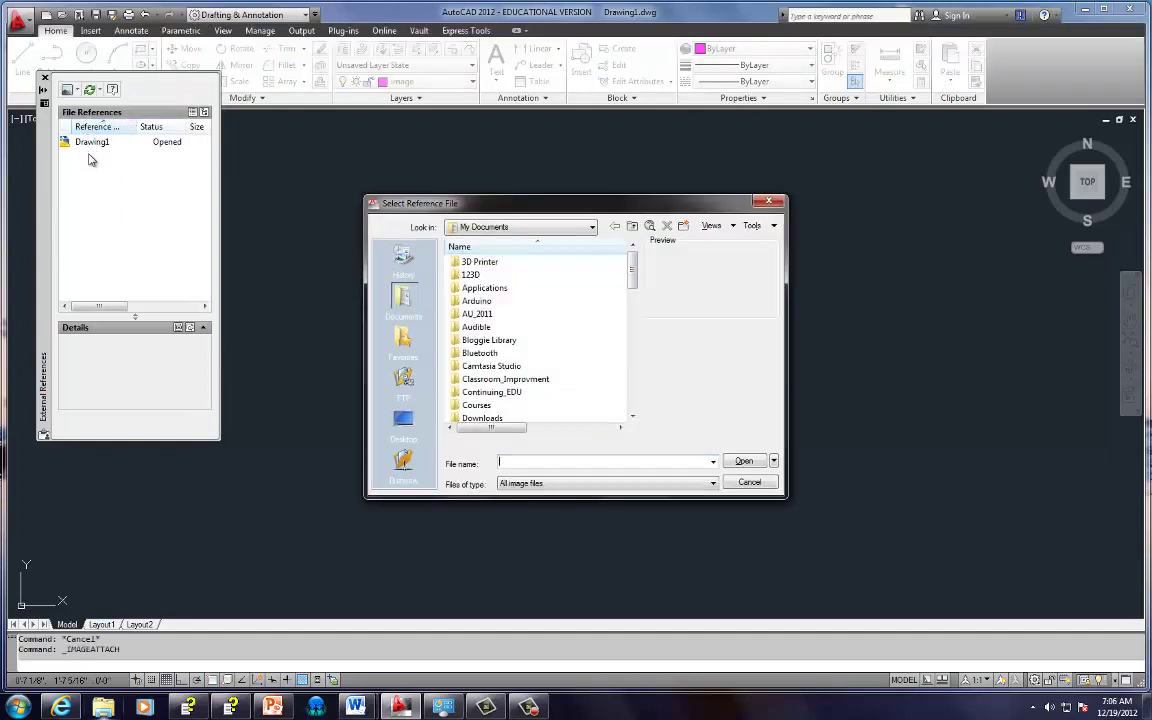
left_click(583, 229)
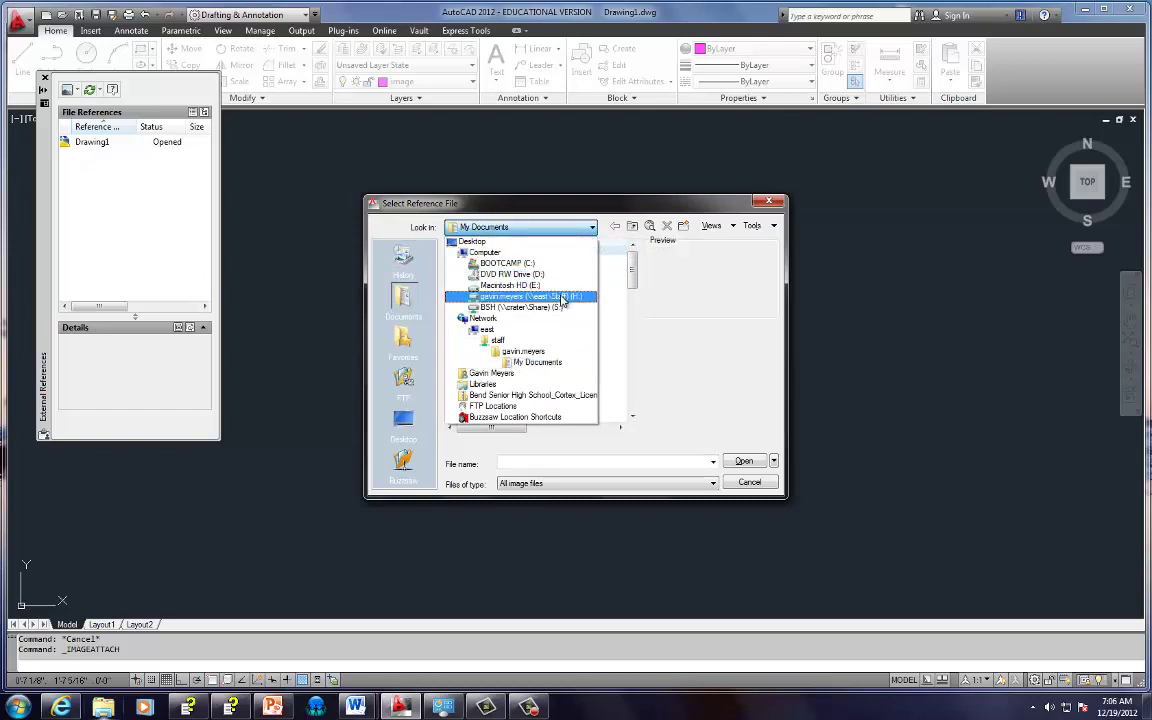
left_click(508, 299)
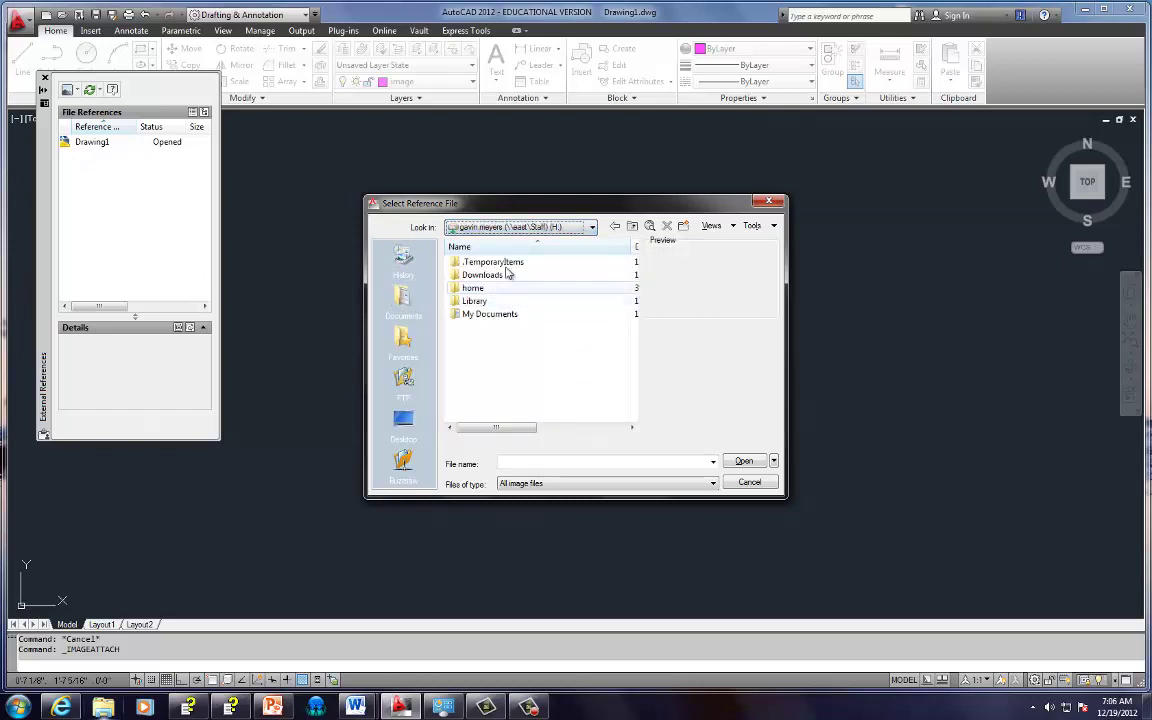
double_click(490, 312)
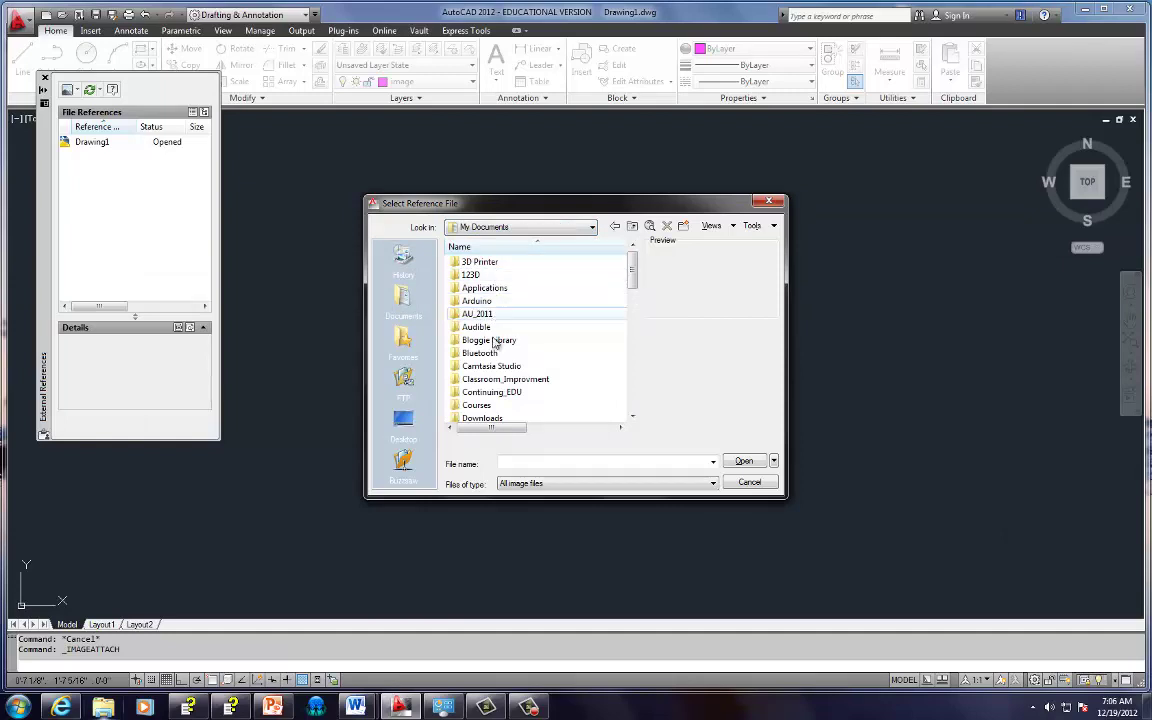
left_click_drag(632, 276, 632, 296)
left_click(500, 355)
double_click(499, 356)
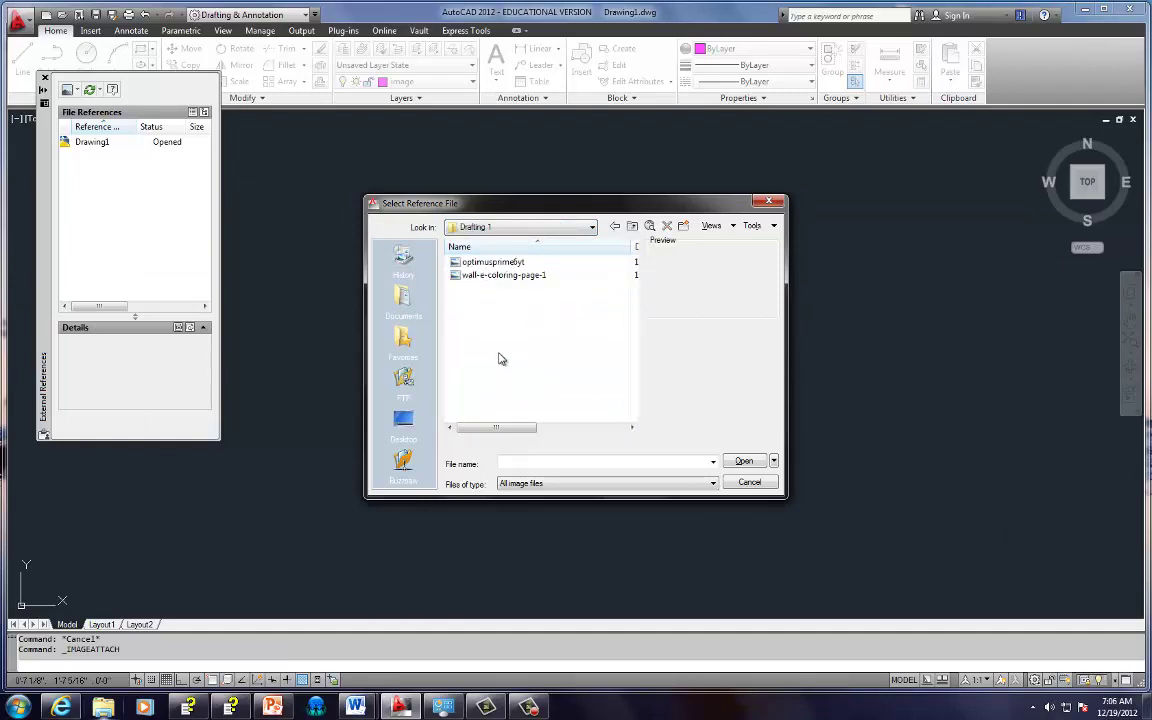
left_click(518, 277)
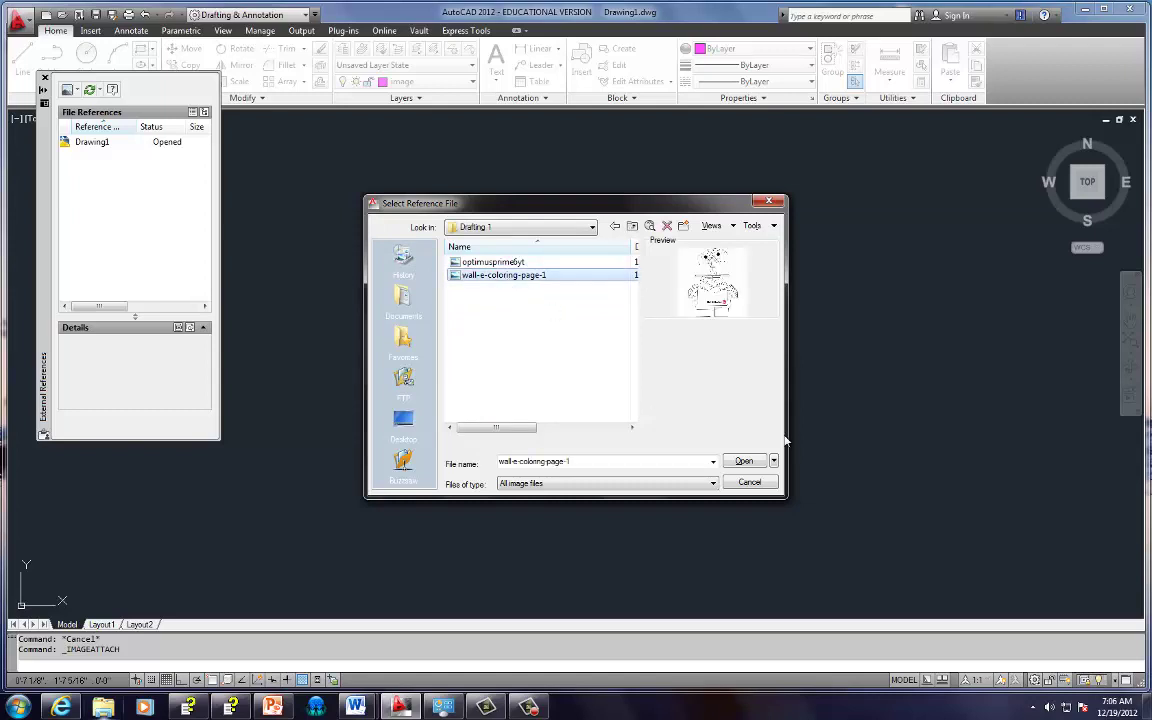
left_click(755, 466)
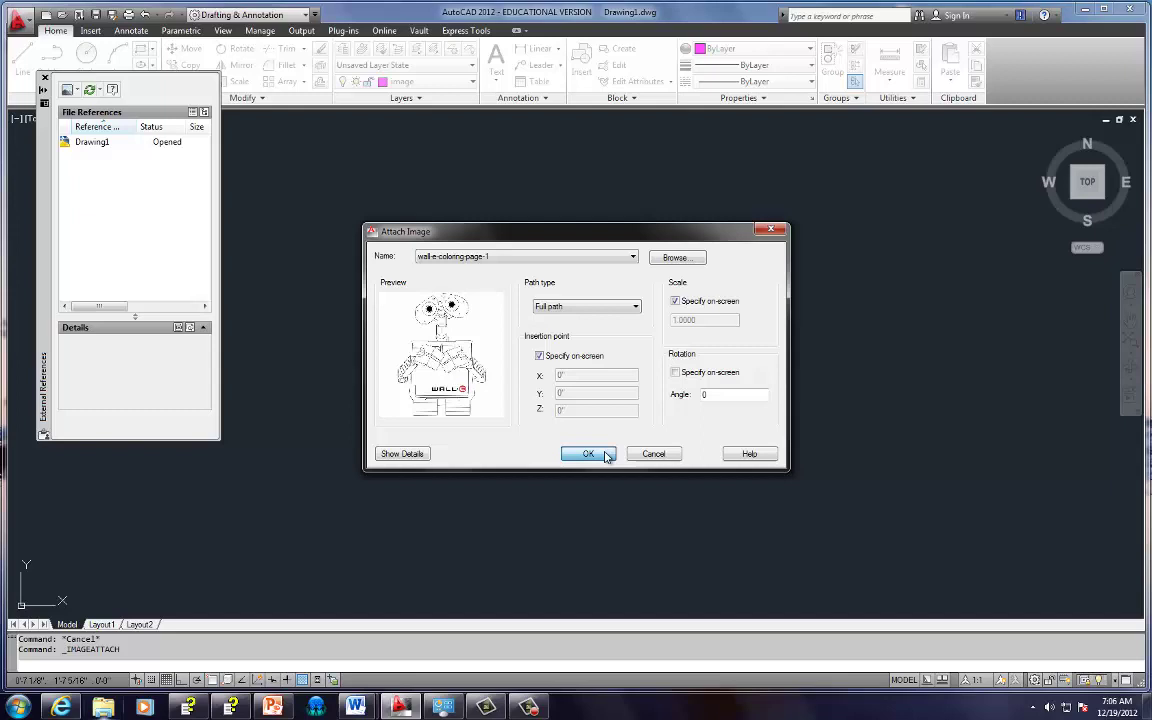
Insert the WALL-E picture by picking its lower-left corner and a scale filling the view, then close External References
left_click(591, 453)
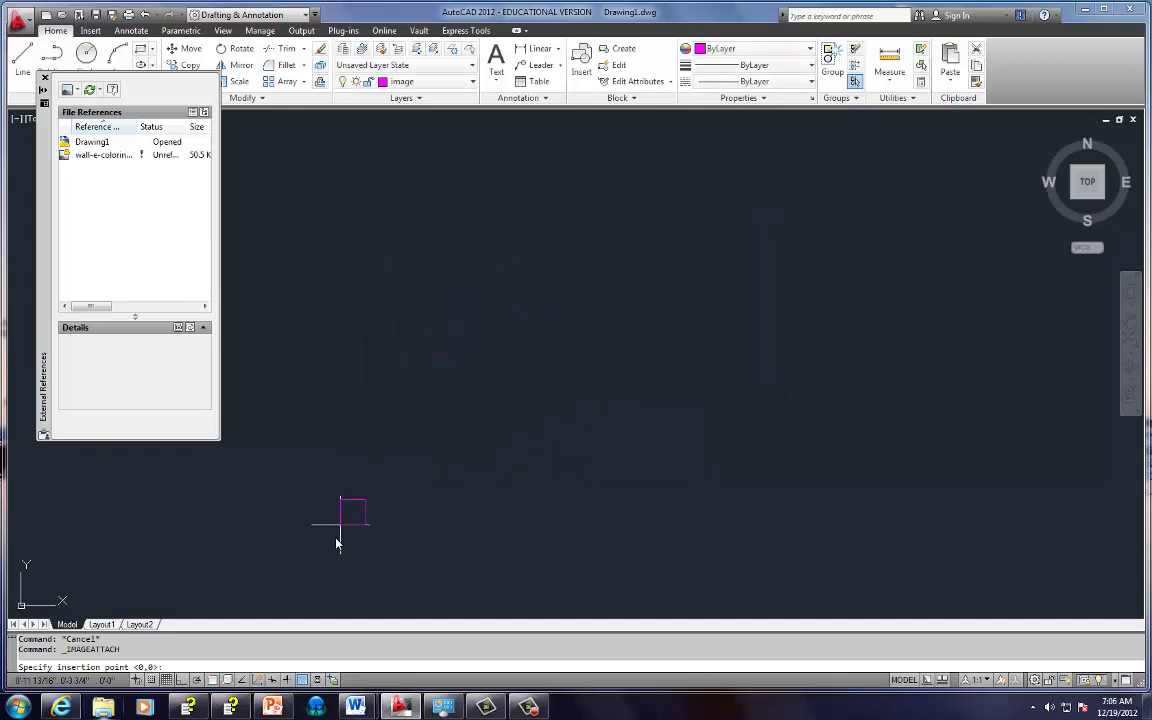
left_click(266, 561)
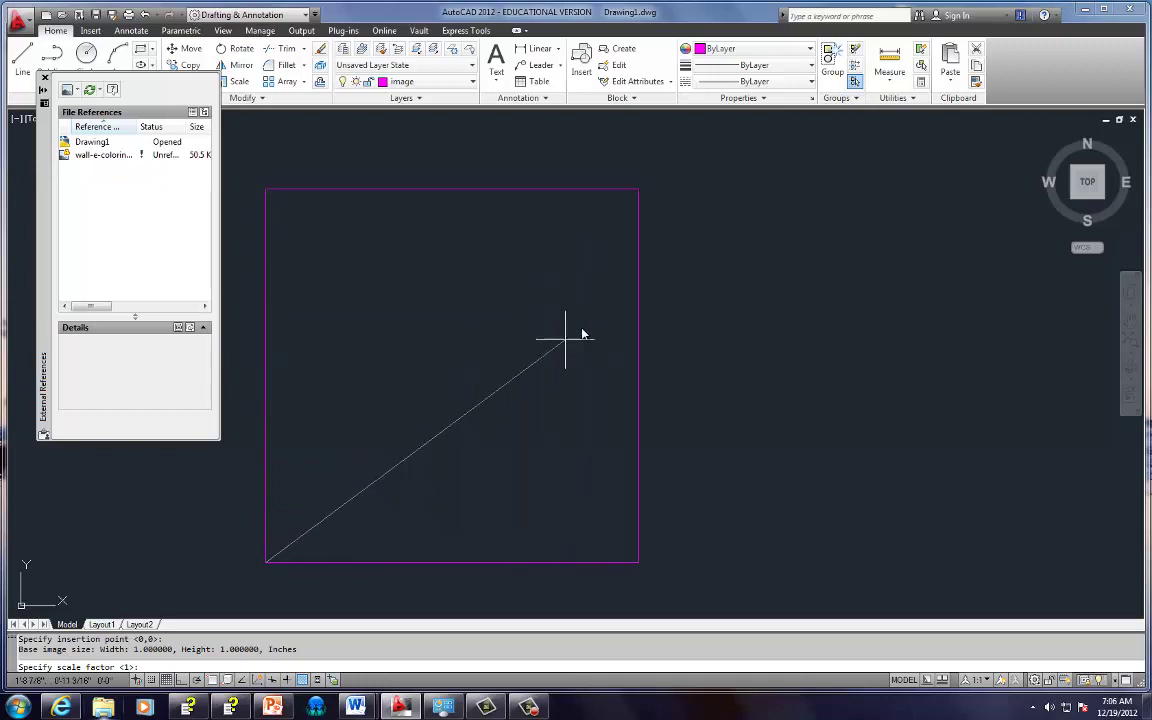
left_click(617, 311)
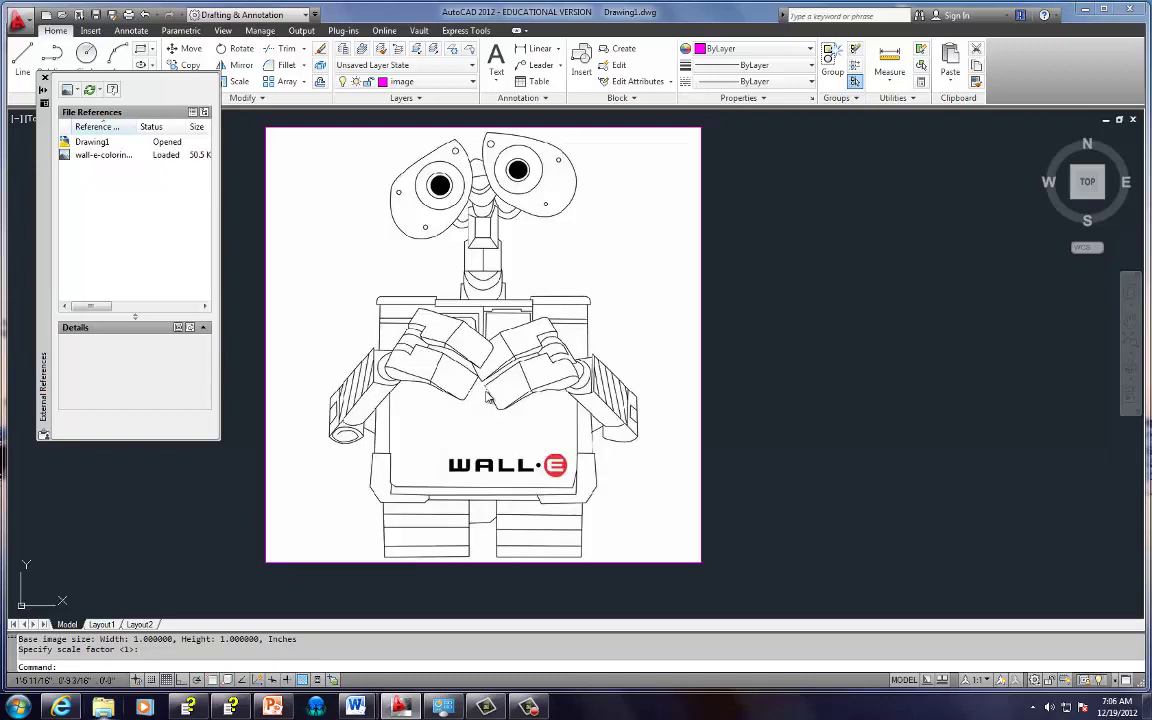
left_click(44, 78)
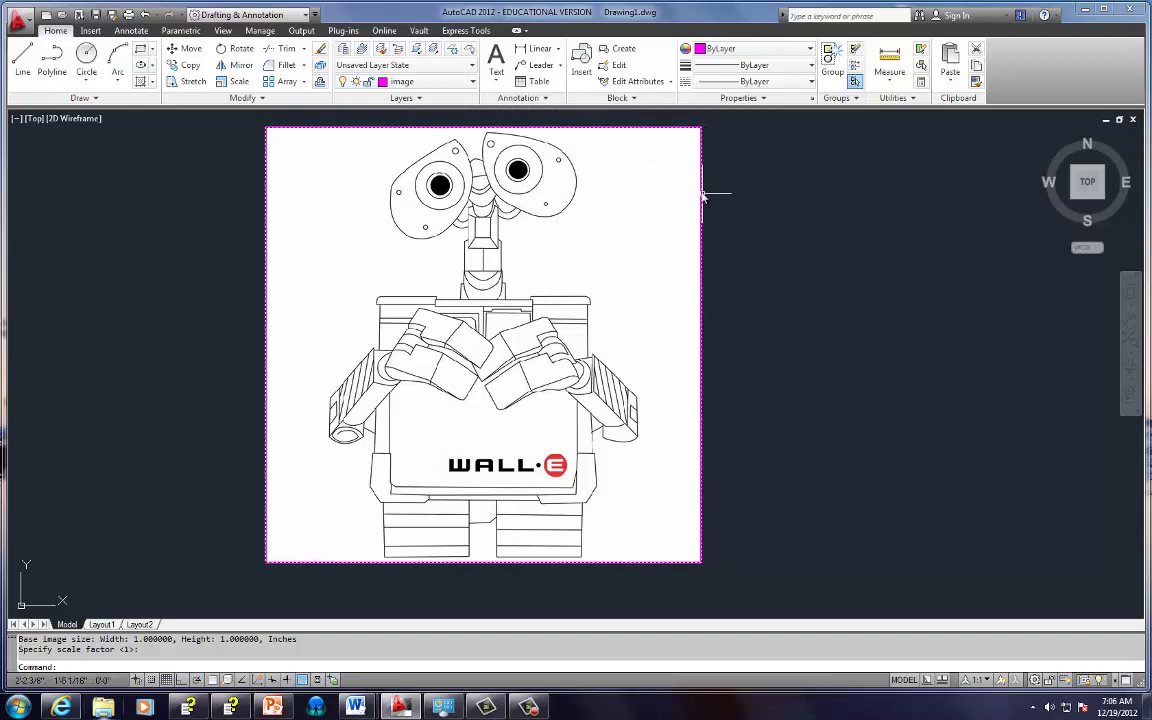
Make transformer the current layer, then zoom and pan onto WALL-E's head
left_click(471, 88)
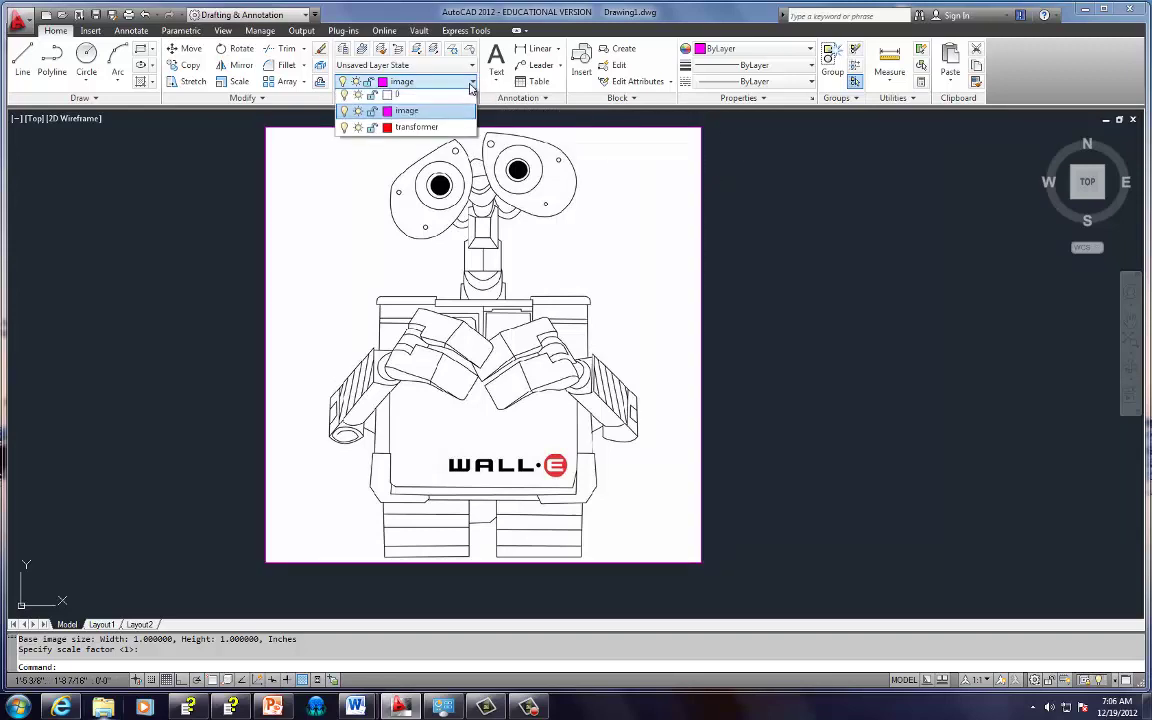
left_click(425, 126)
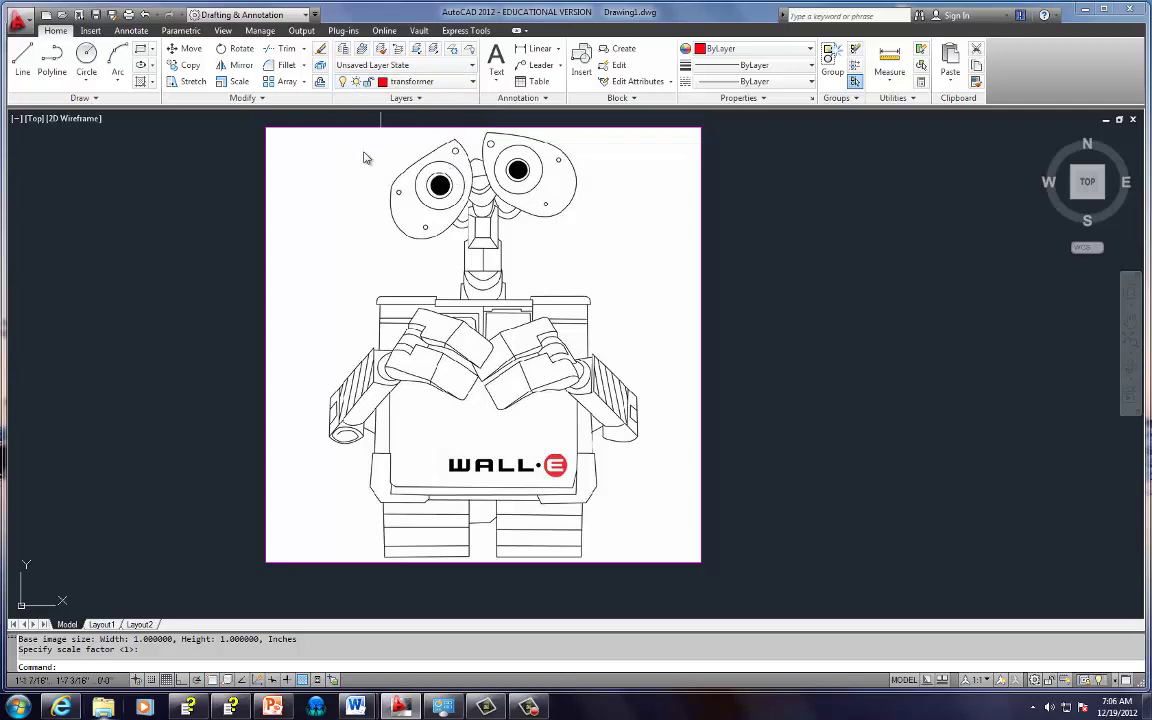
scroll(452, 134, "up", 4)
scroll(452, 134, "up", 3)
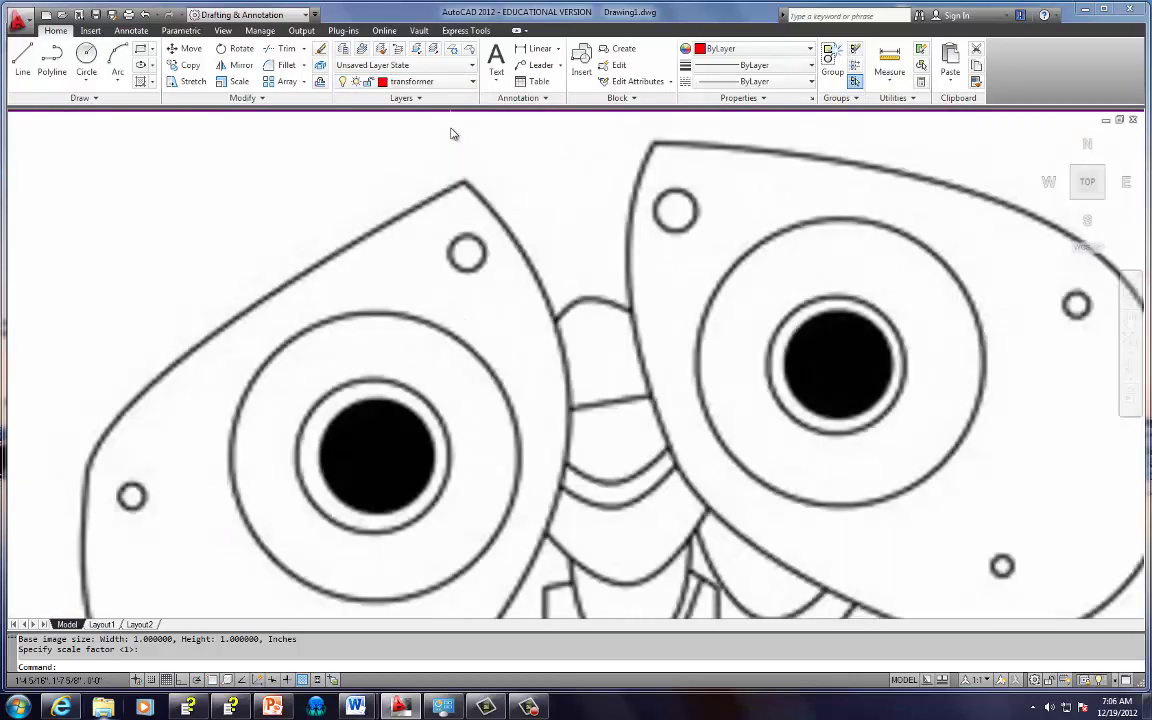
scroll(463, 184, "up", 3)
middle_click_drag(463, 184, 526, 176)
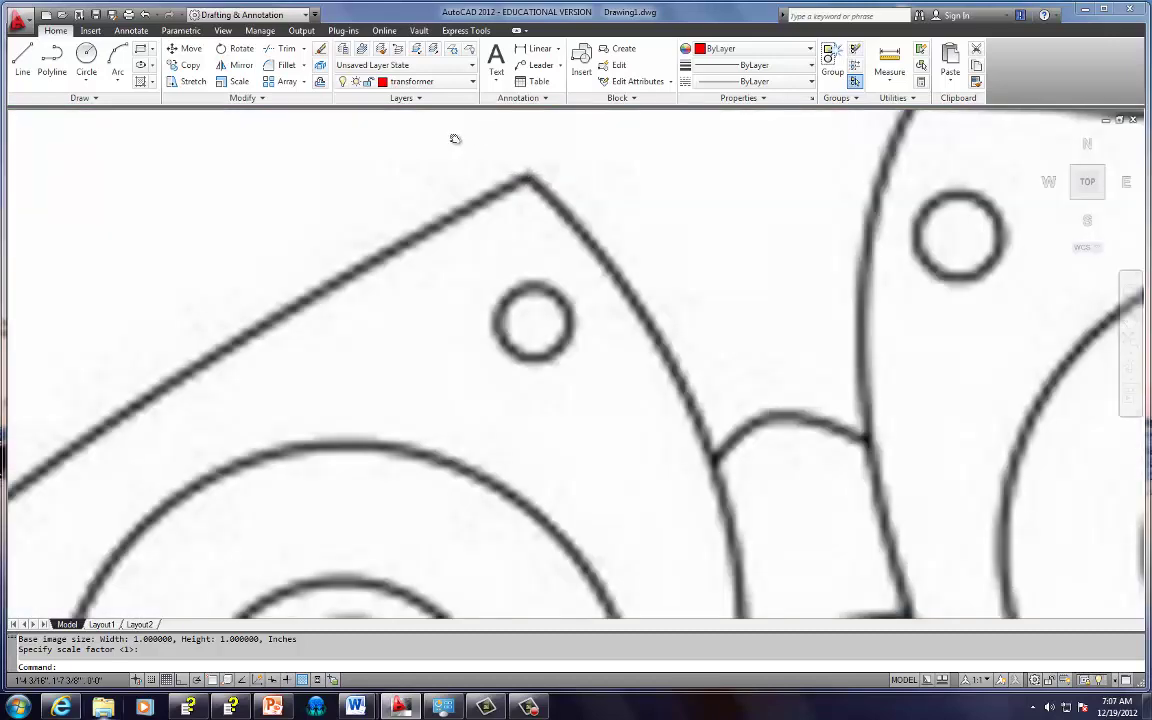
key("Return")
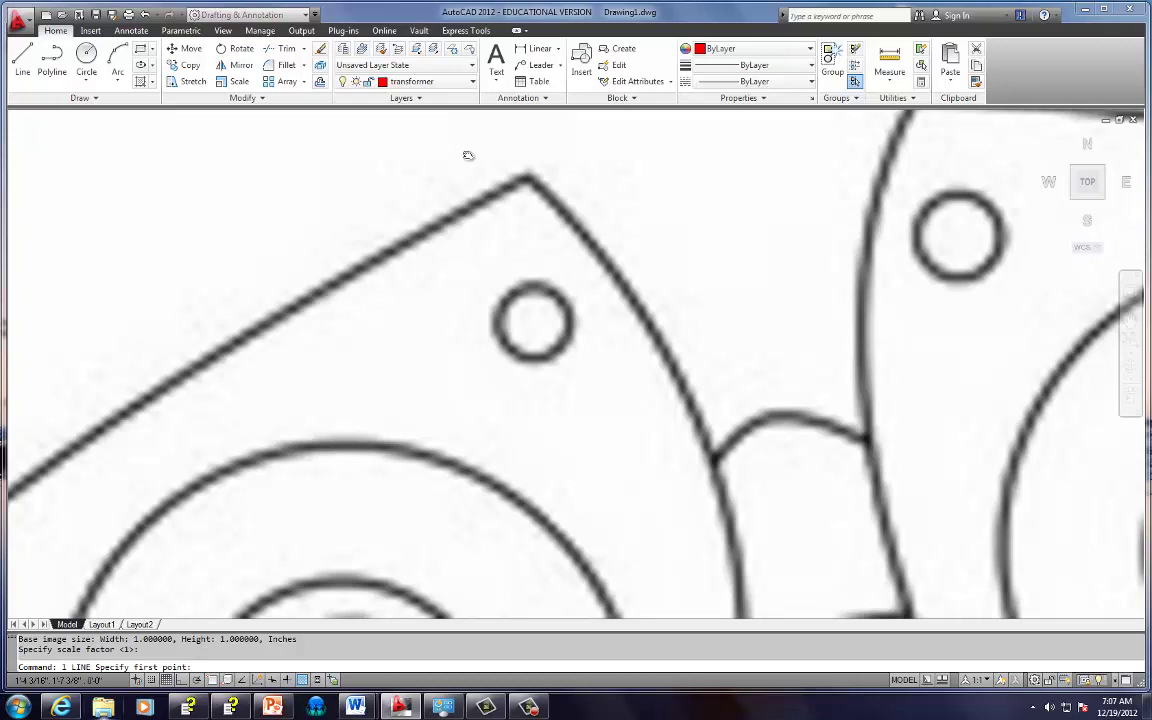
key("Escape")
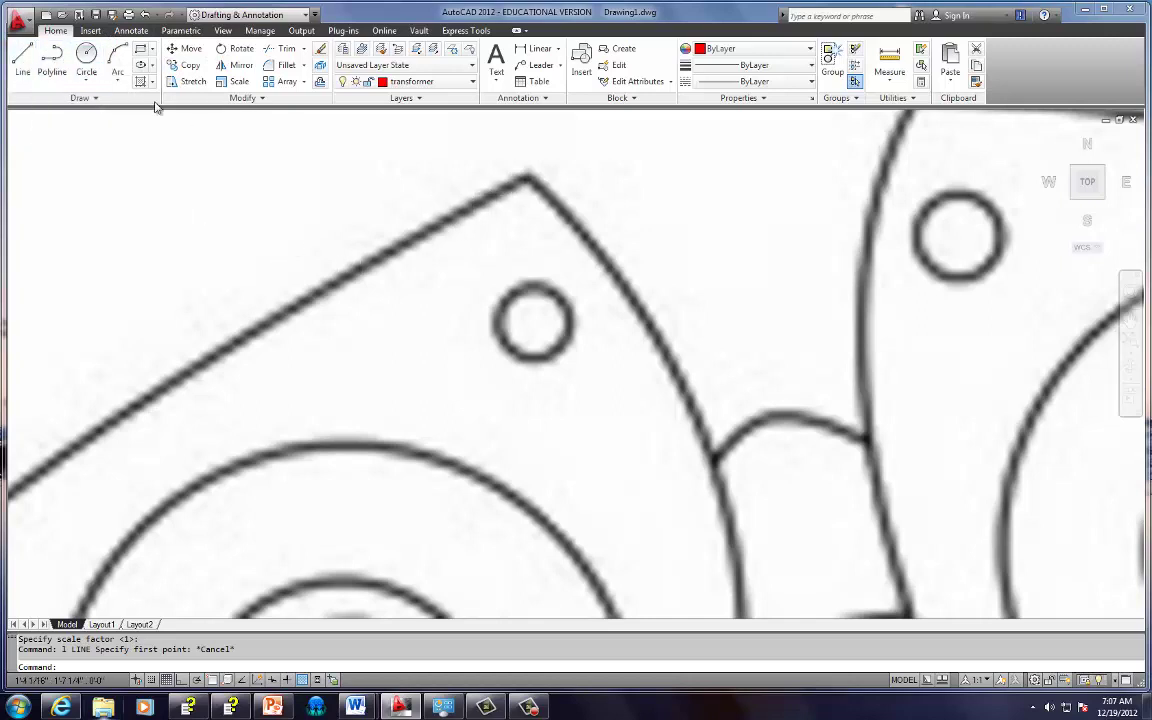
Start a red polyline at the head's top corner, arcing to the left corner and down the left side
left_click(52, 60)
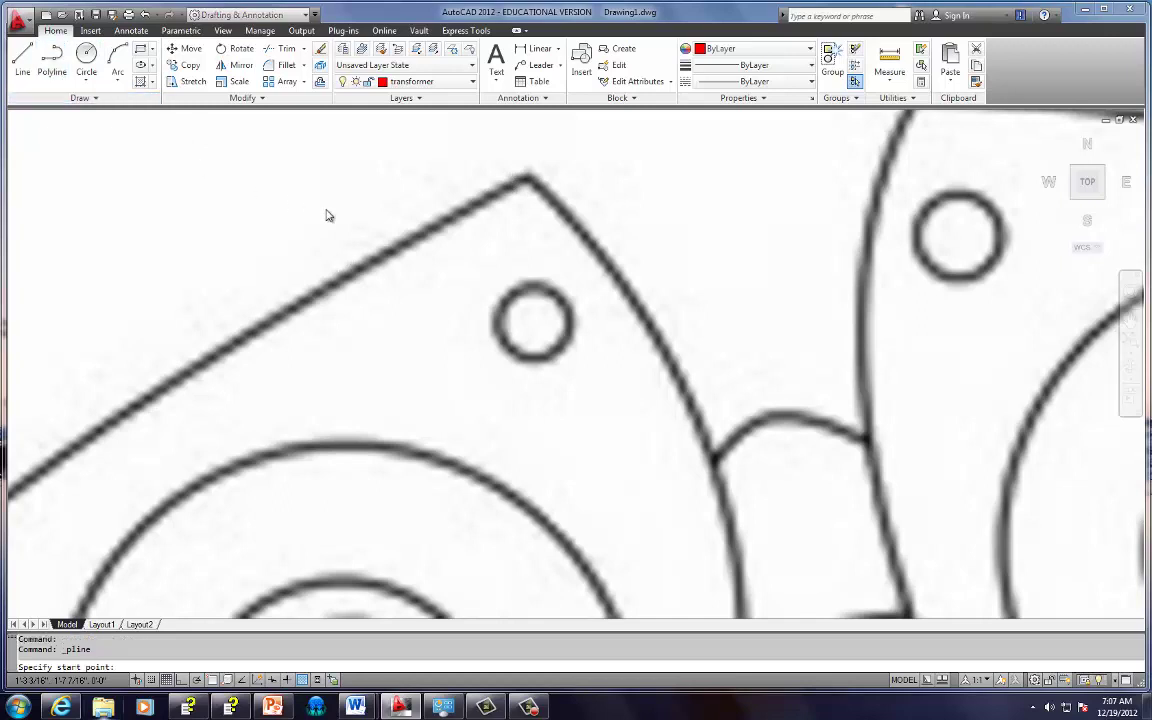
left_click(526, 181)
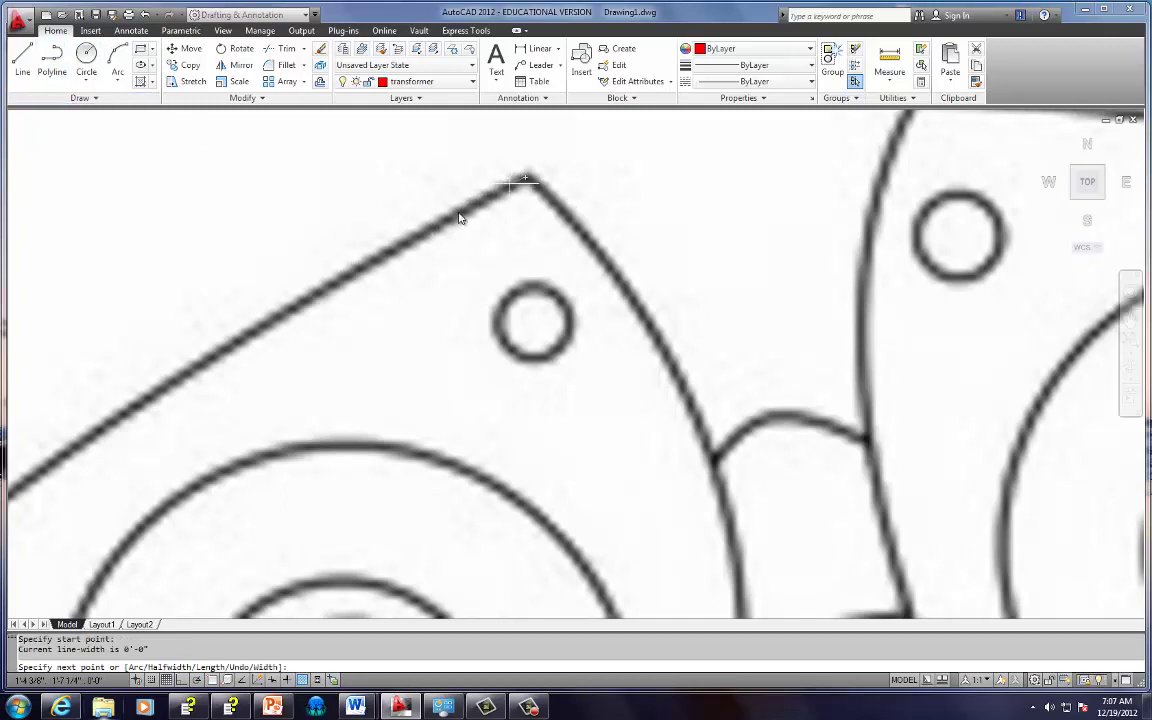
left_click(223, 352)
middle_click_drag(319, 327, 663, 175)
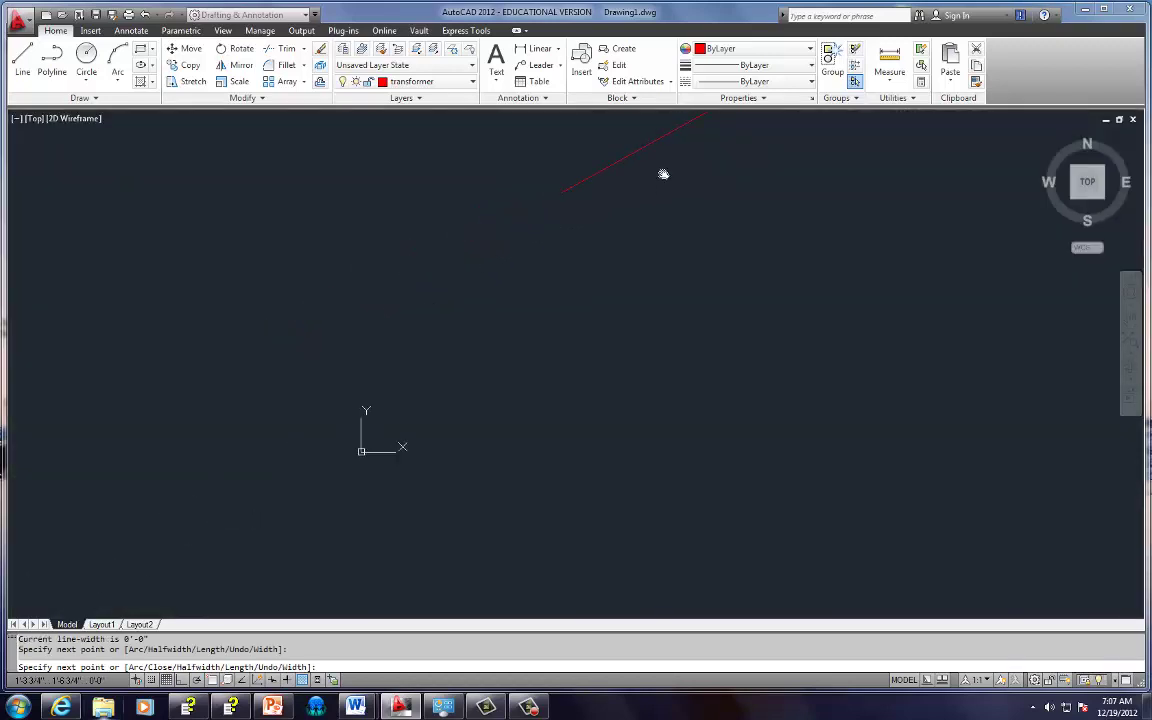
scroll(600, 218, "down", 2)
scroll(594, 221, "down", 2)
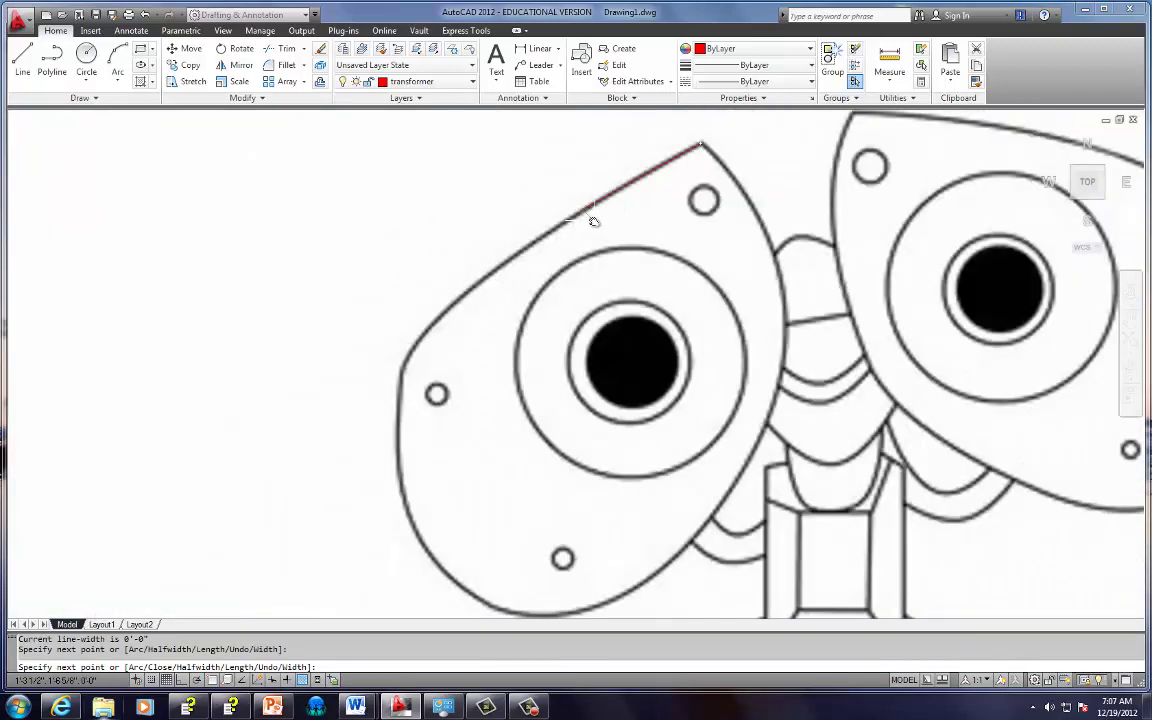
key("Return")
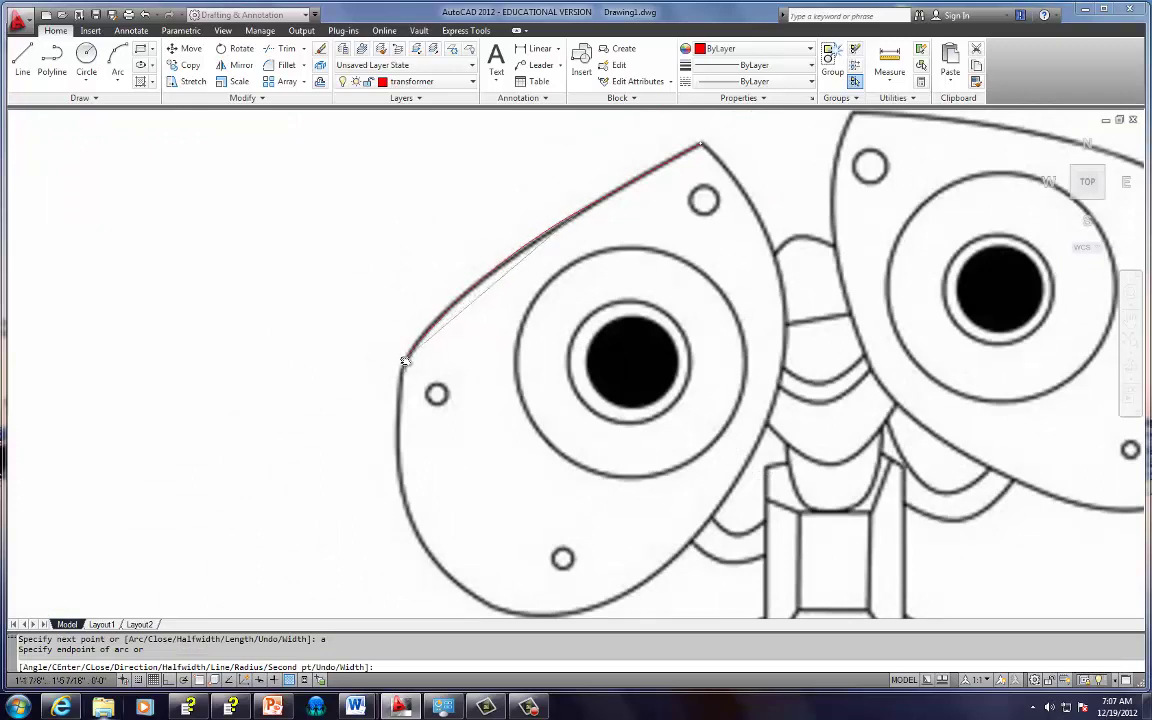
left_click(410, 355)
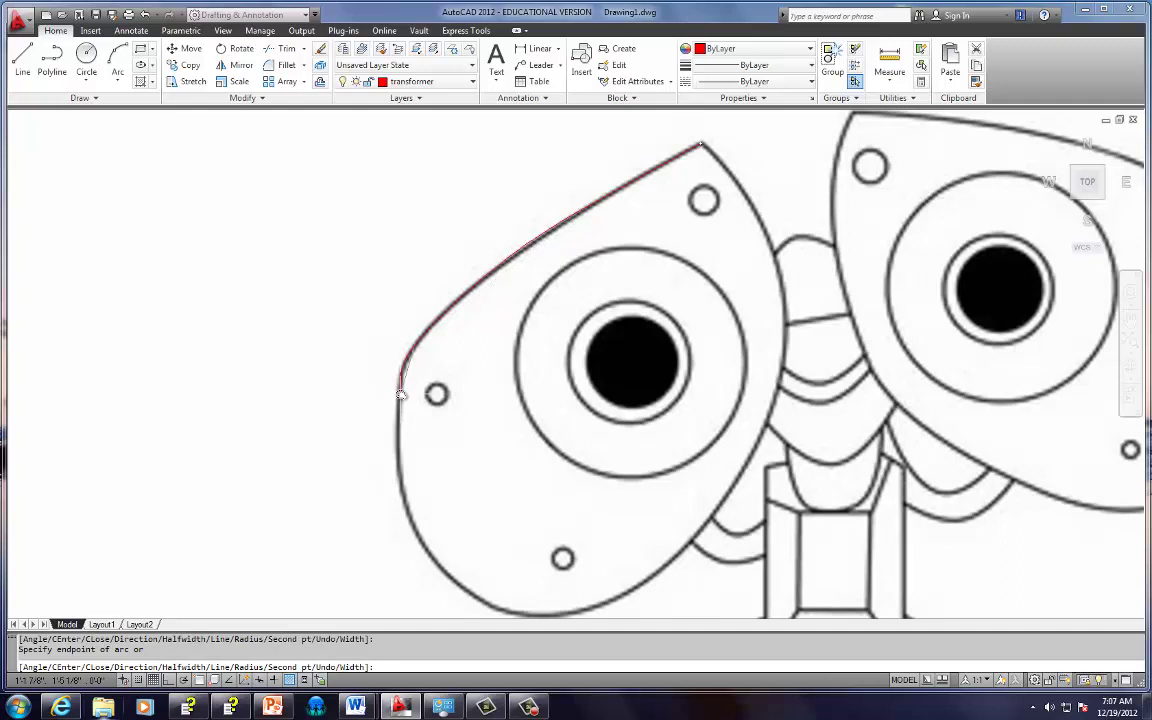
type("l")
key("Return")
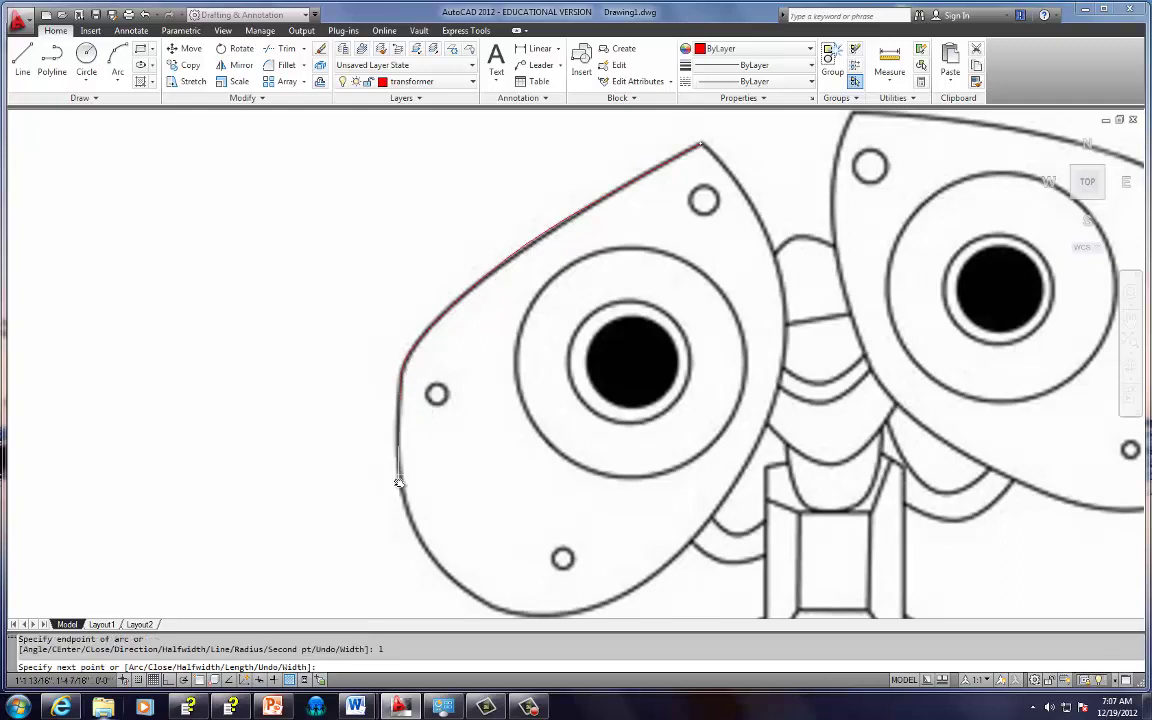
left_click(398, 467)
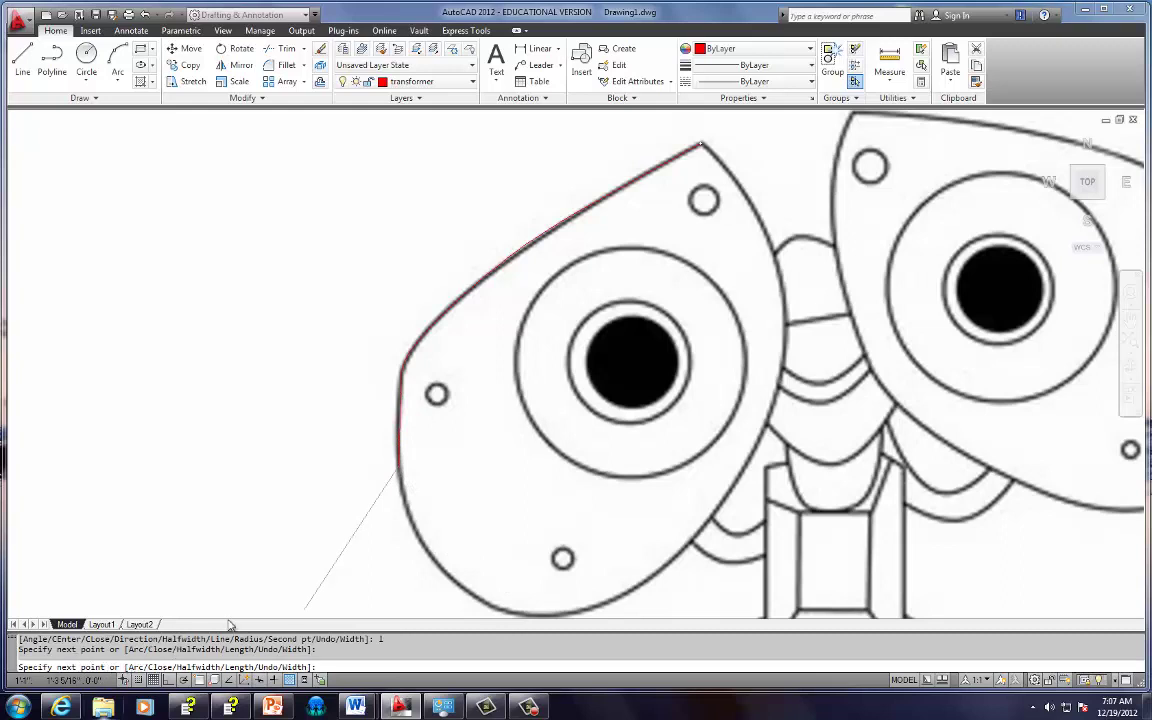
Continue arcs along the eye's bottom to the housing's top point and finish the polyline
type("a")
key("Return")
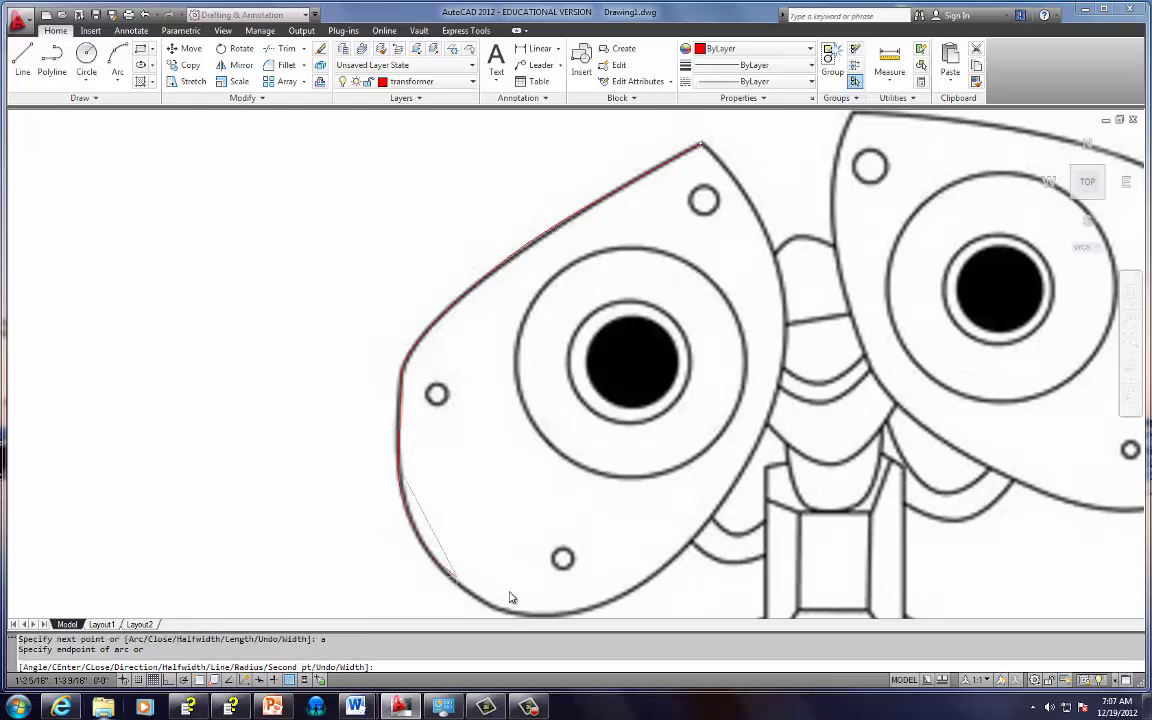
scroll(540, 519, "down", 2)
middle_click_drag(540, 519, 502, 459)
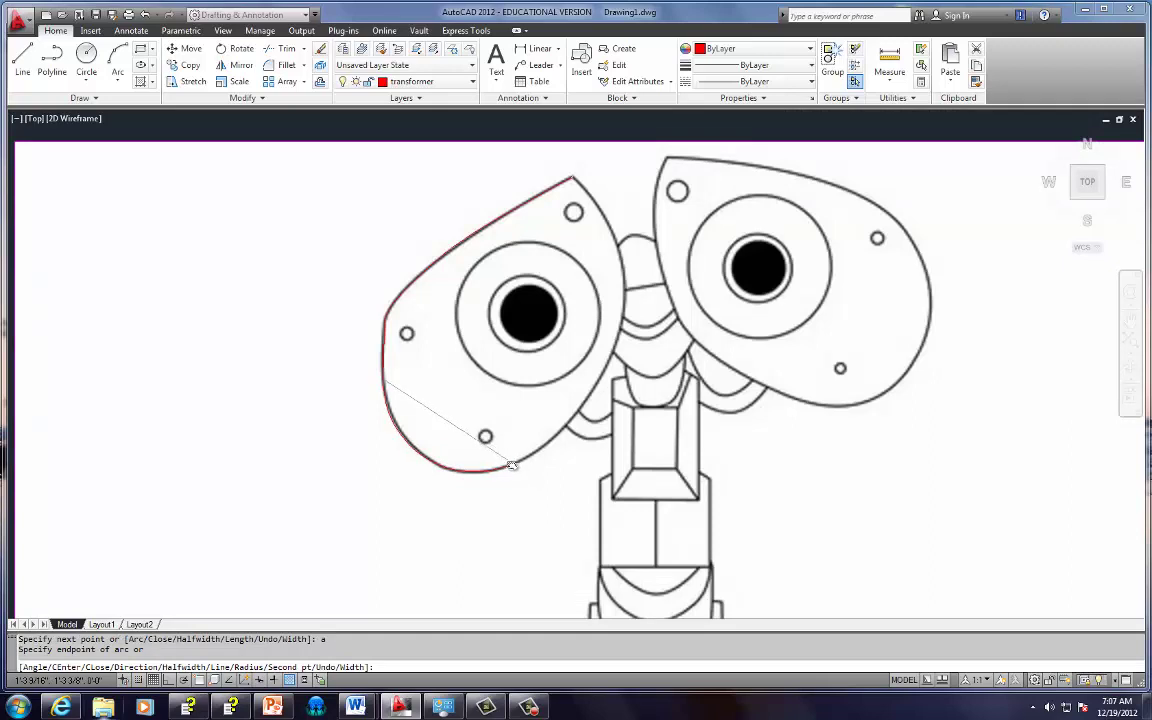
left_click(498, 470)
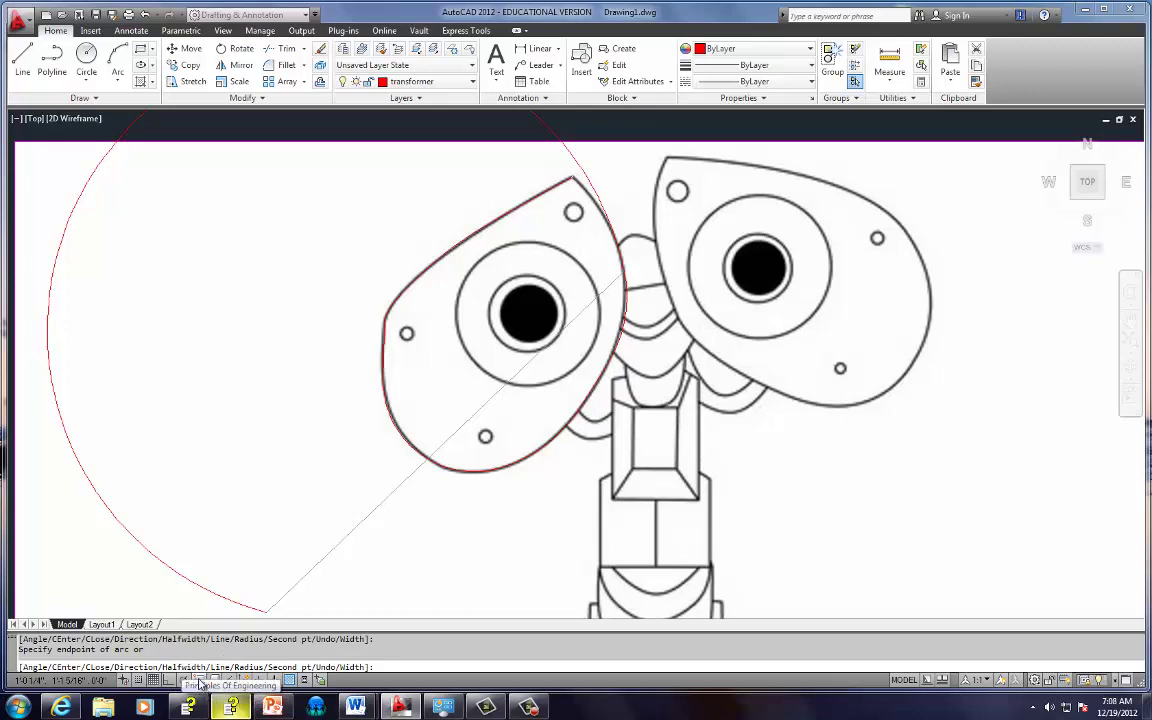
double_click(199, 680)
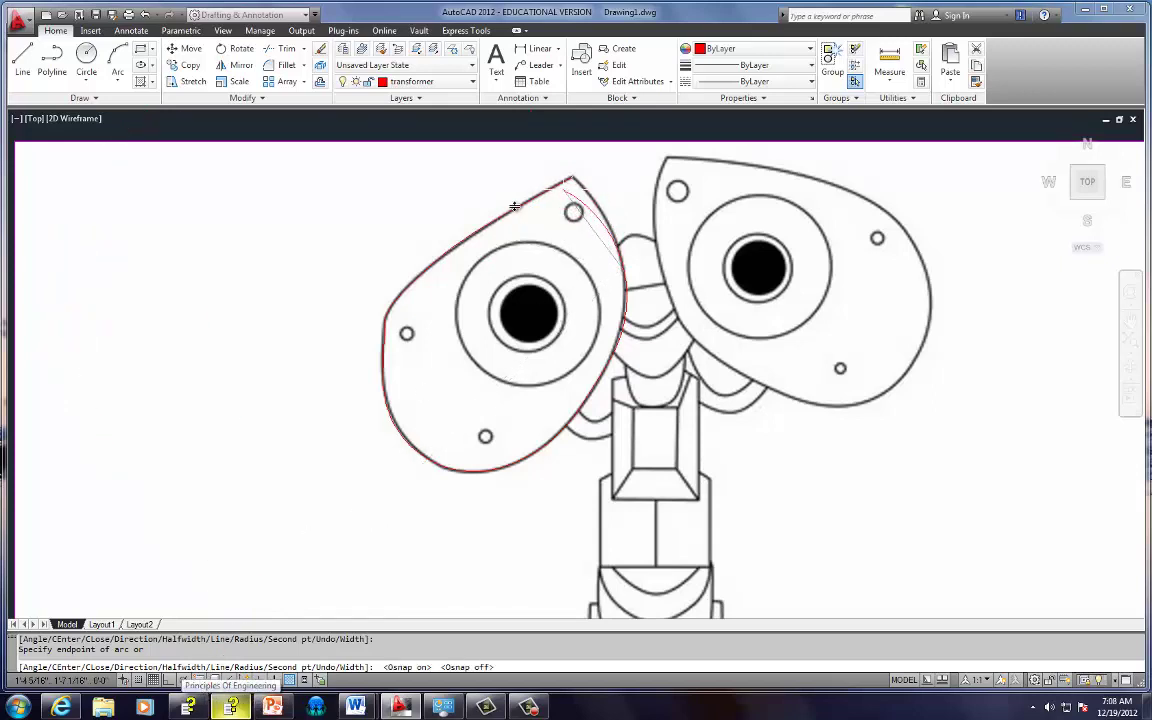
left_click(199, 680)
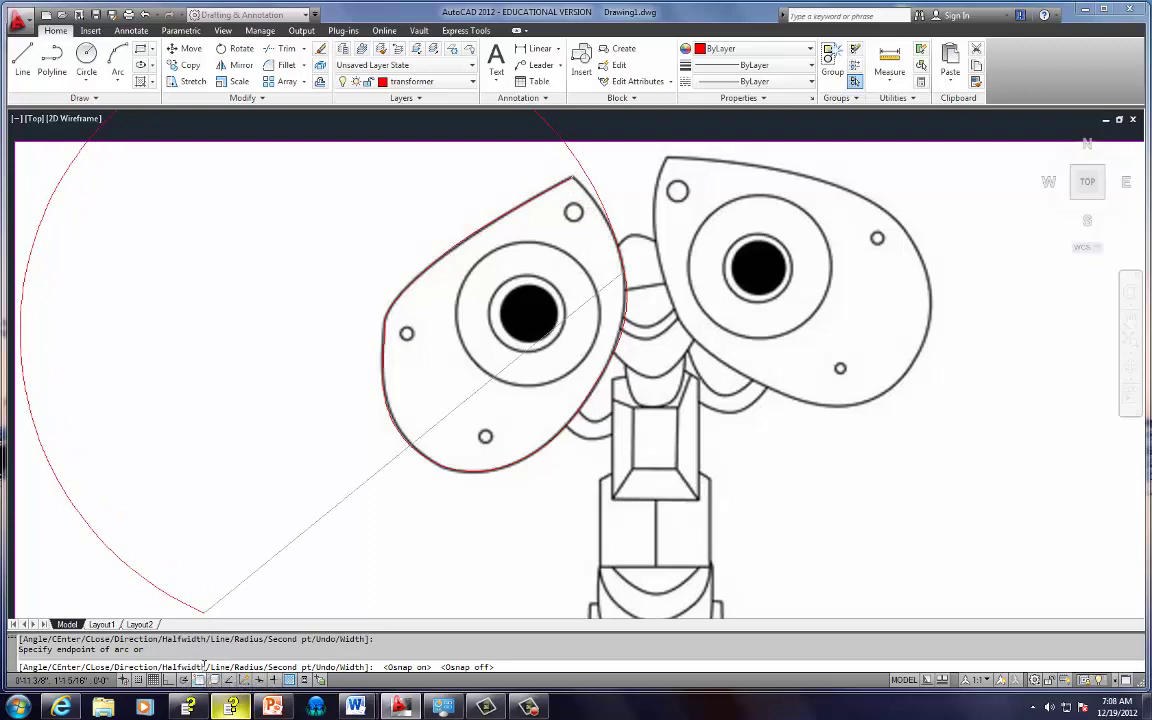
left_click(571, 179)
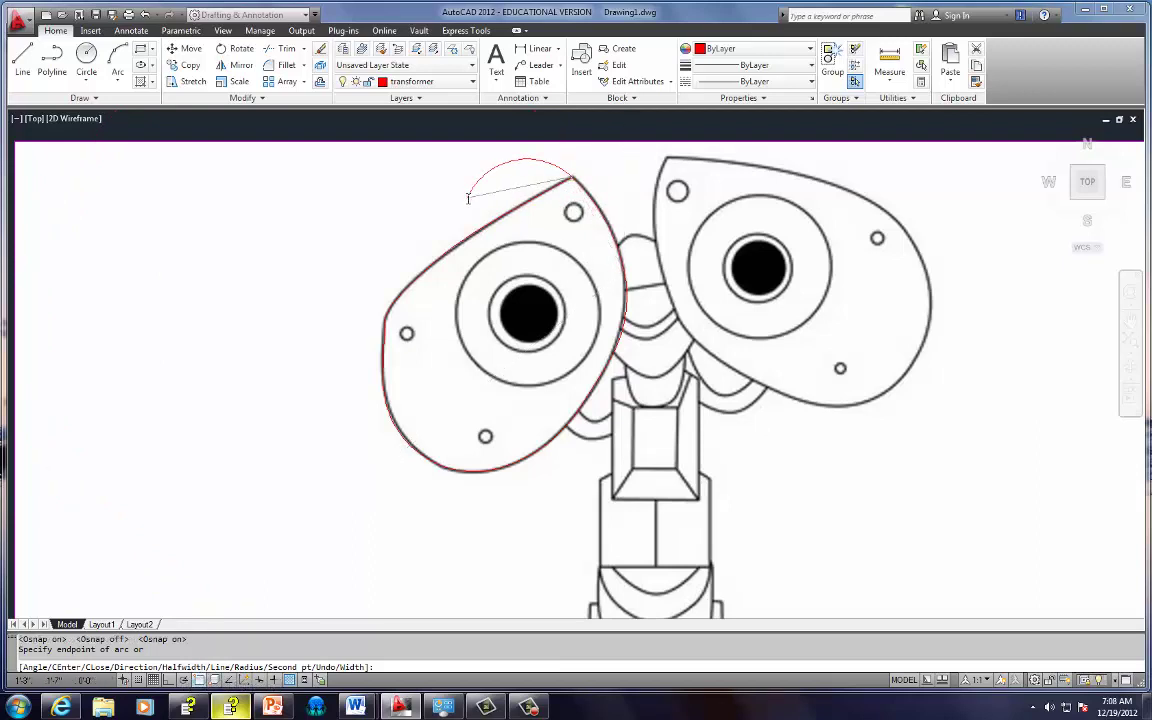
key("Return")
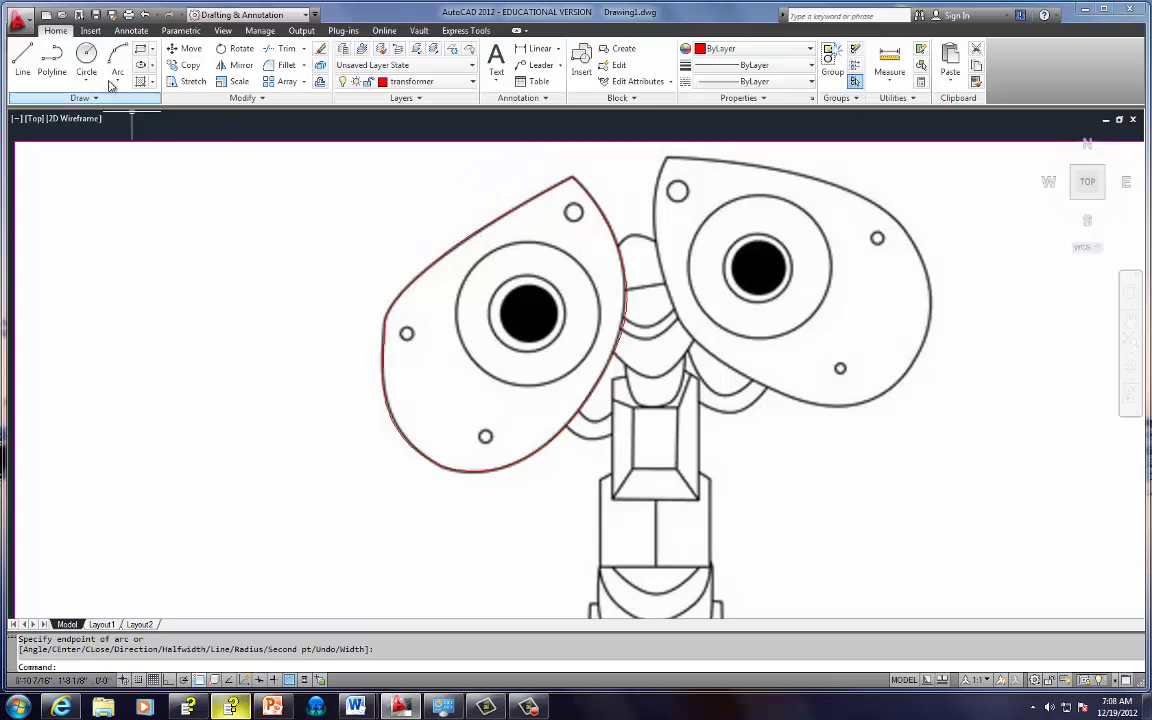
Draw two circles centred in the left pupil, one at its edge and one at its ring
left_click(86, 56)
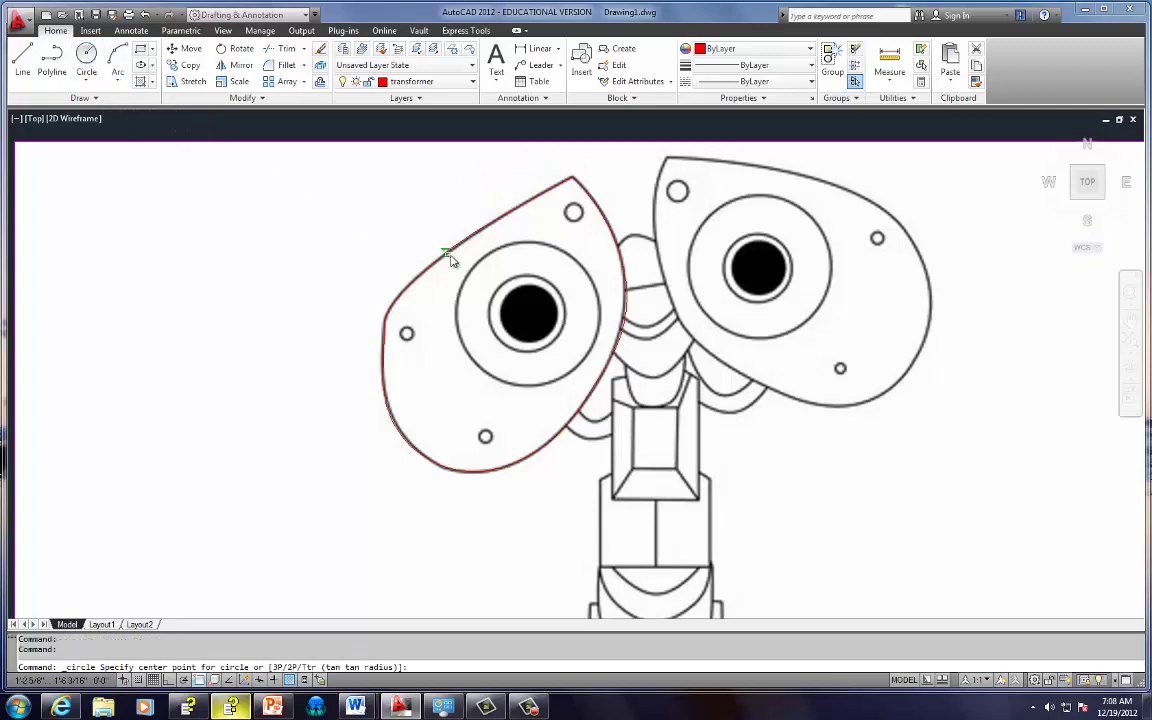
left_click(530, 318)
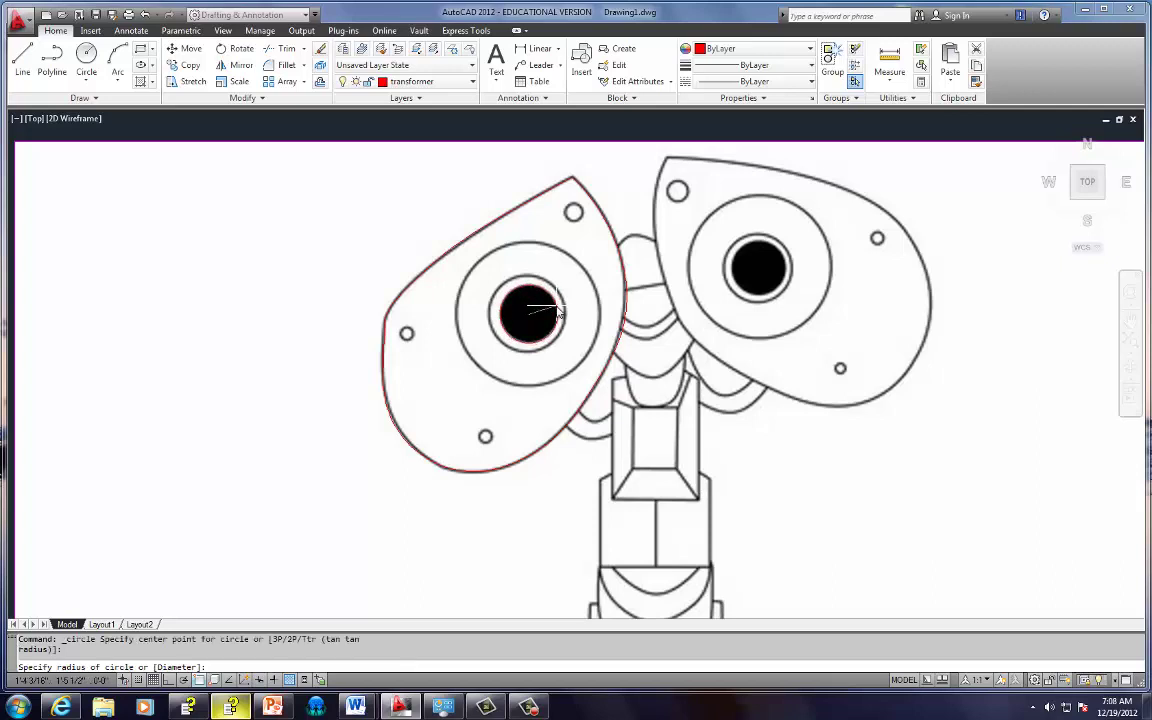
left_click(557, 310)
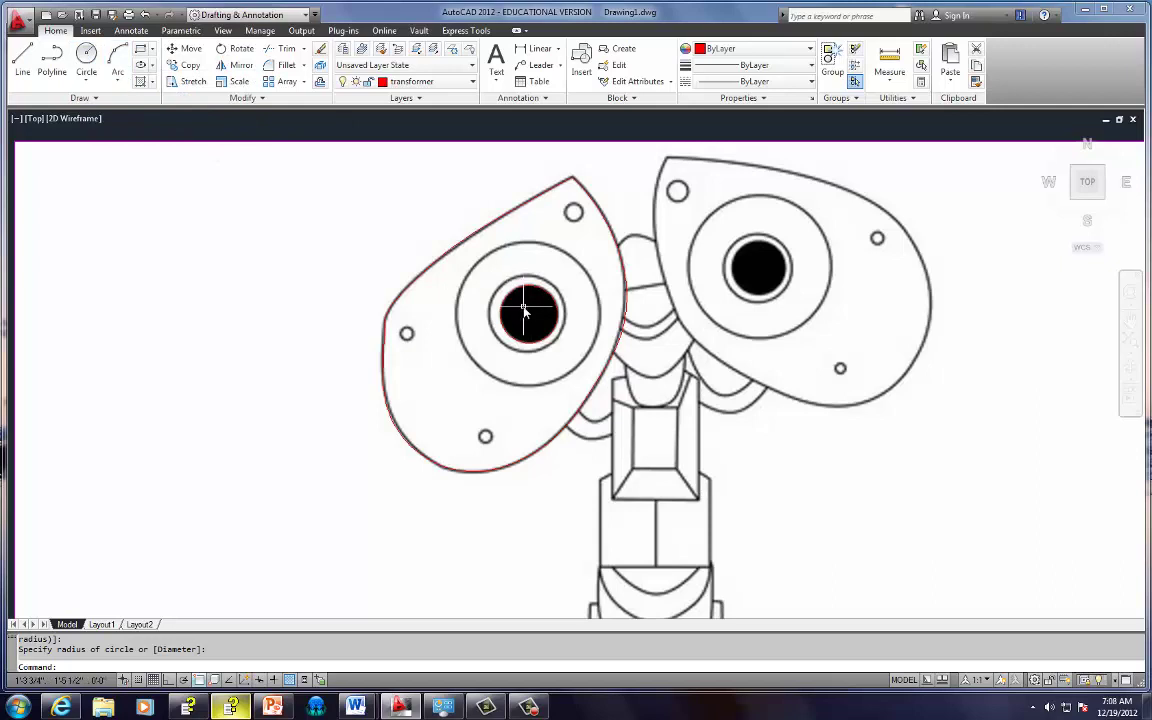
key("Return")
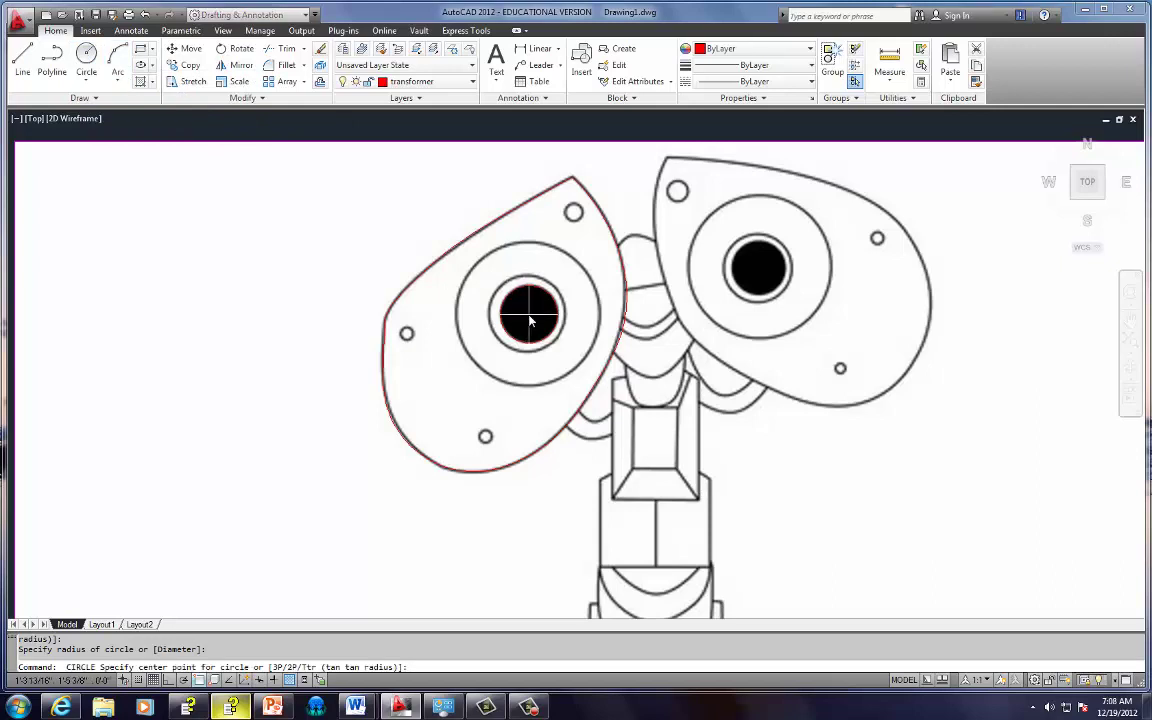
left_click(529, 317)
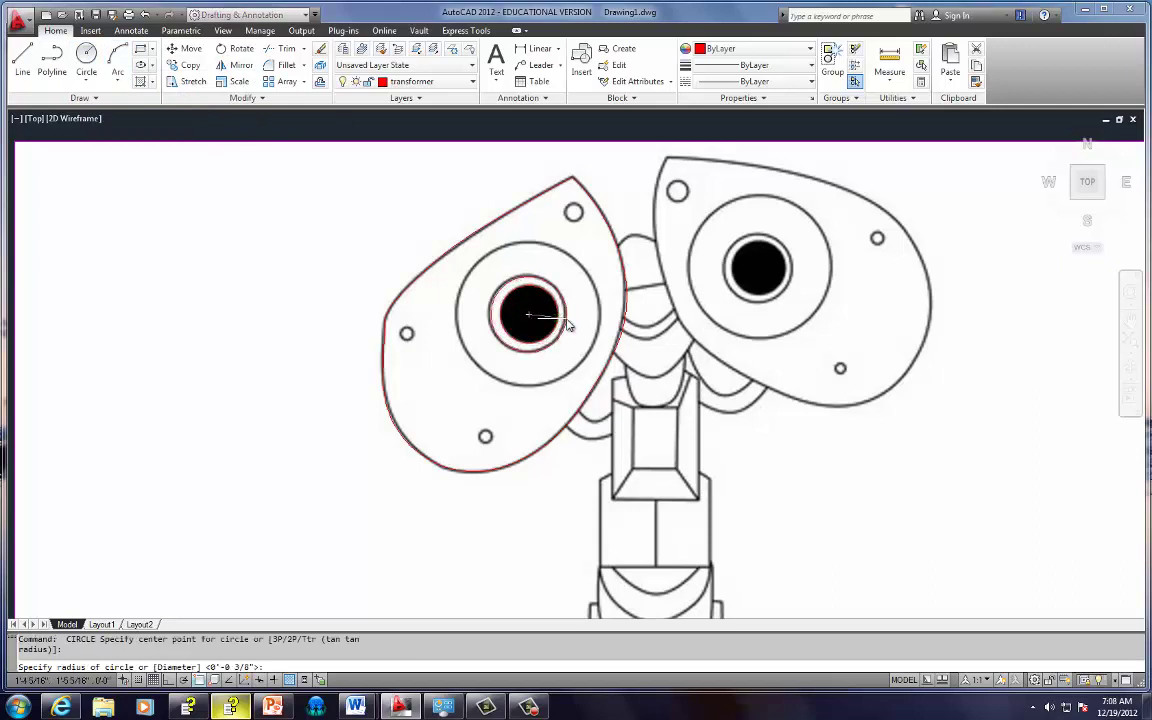
left_click(566, 322)
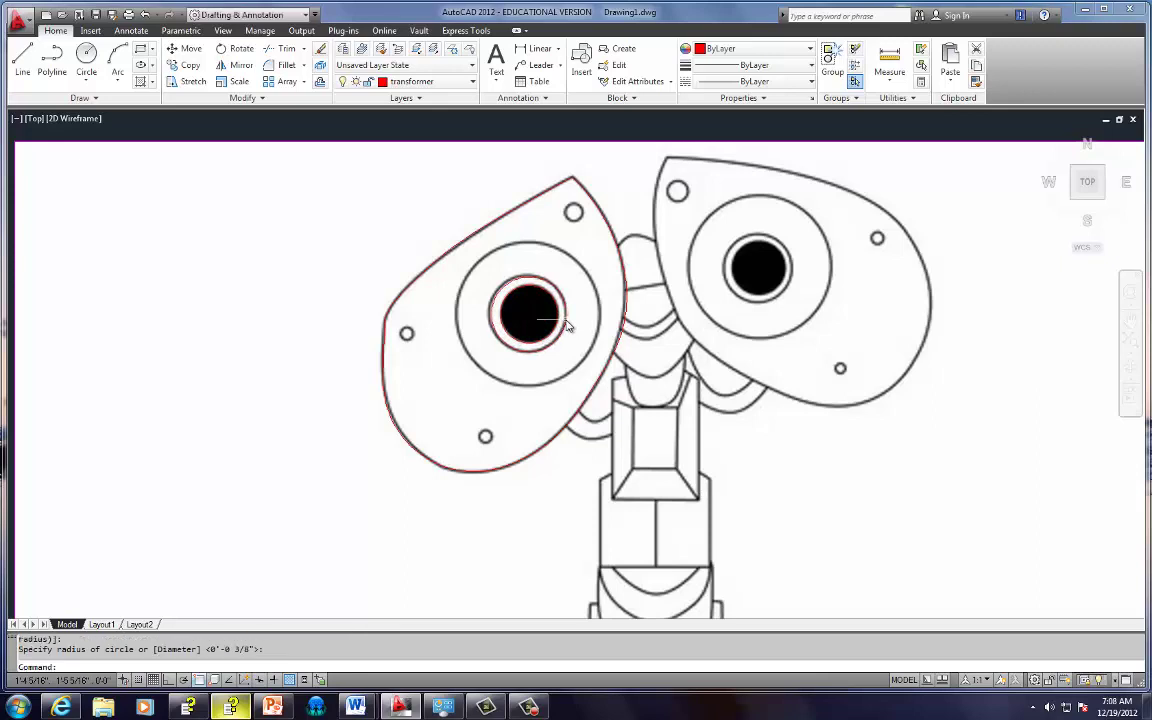
key("Return")
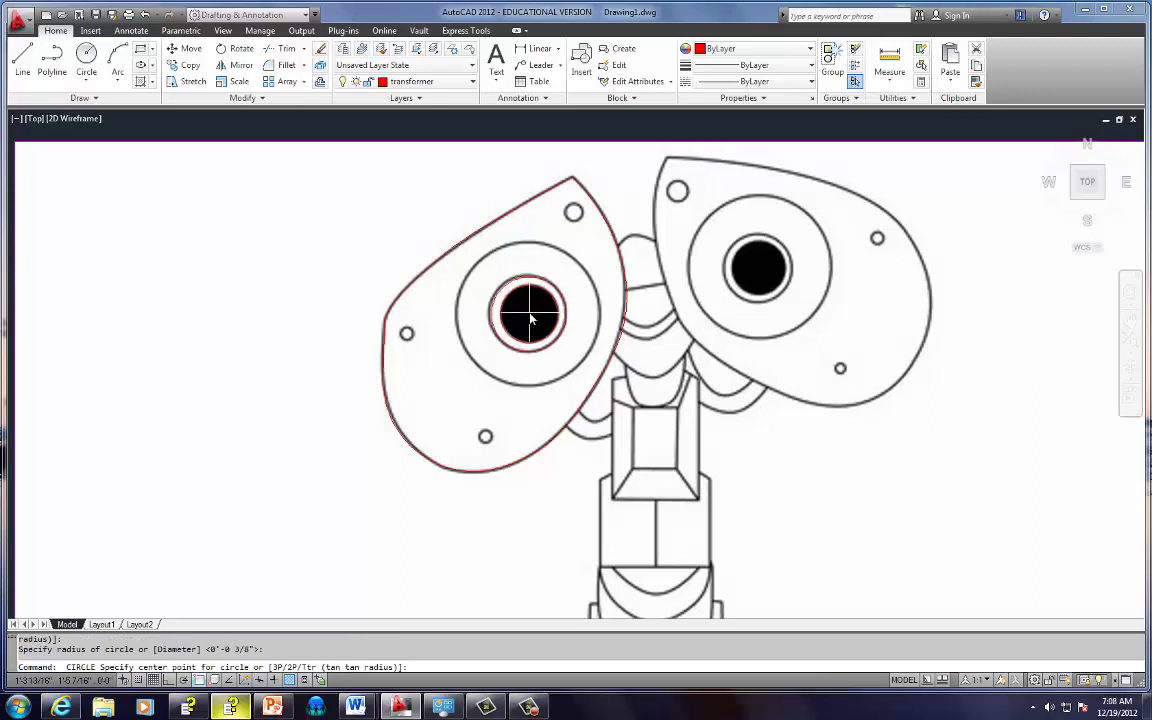
left_click(529, 315)
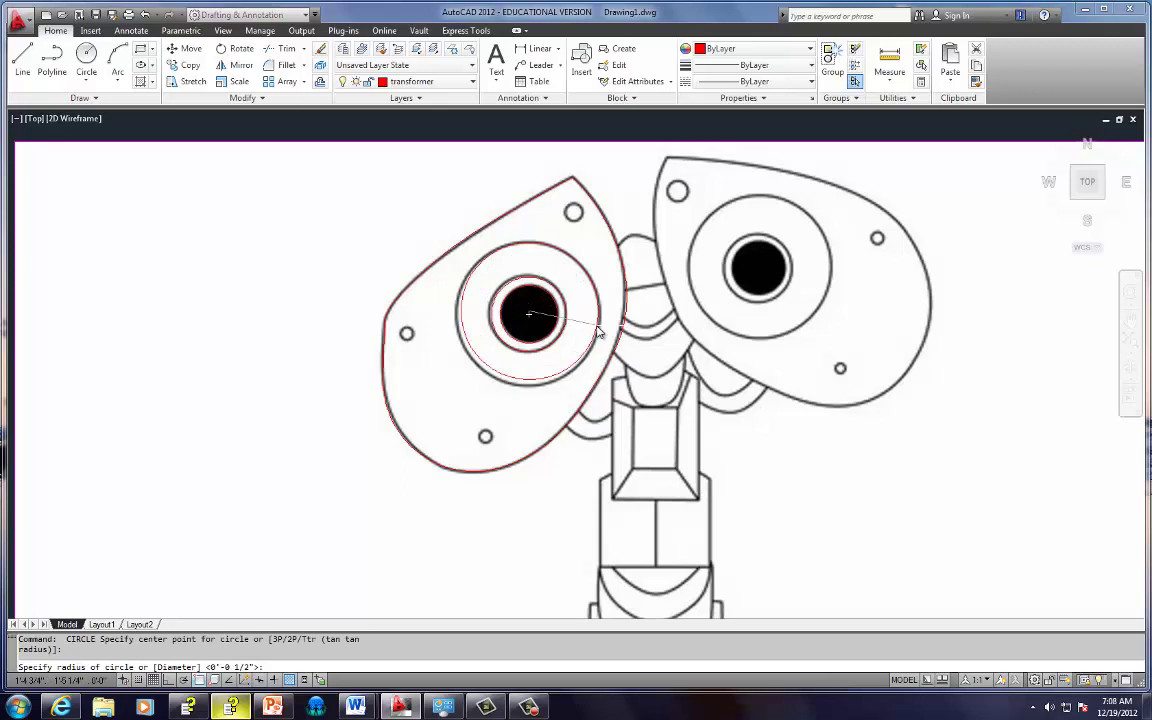
Size the third circle to the large lens ring and move it slightly left with Osnap off
left_click(599, 330)
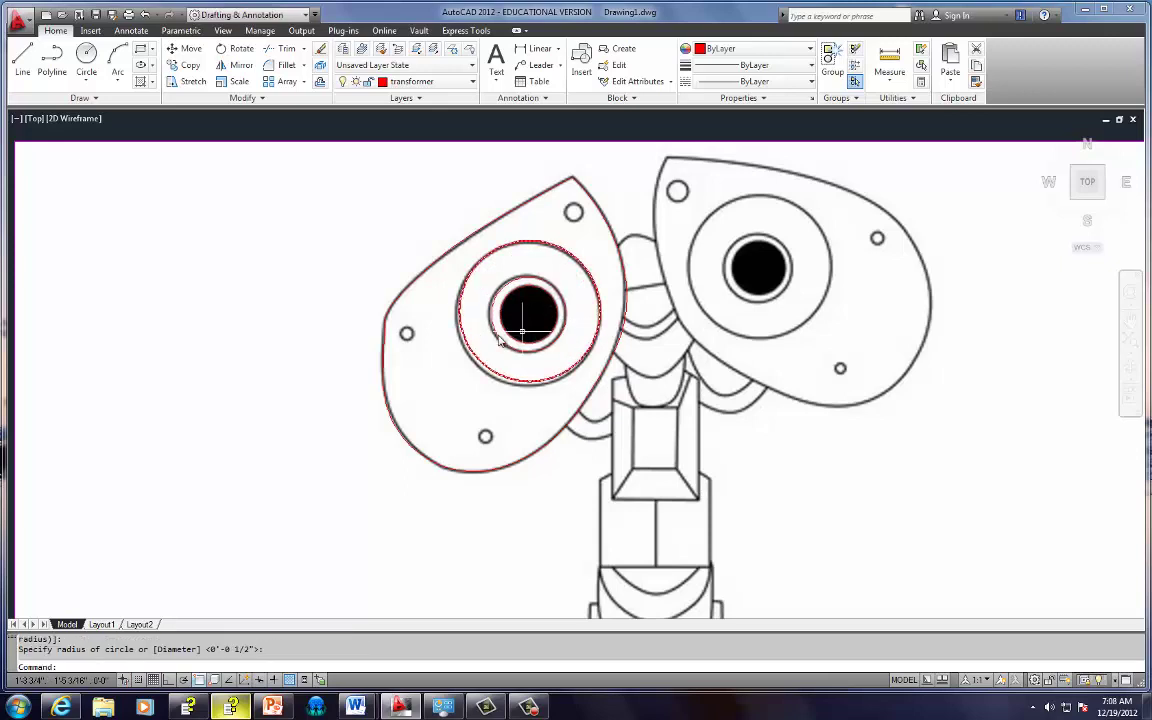
left_click(474, 357)
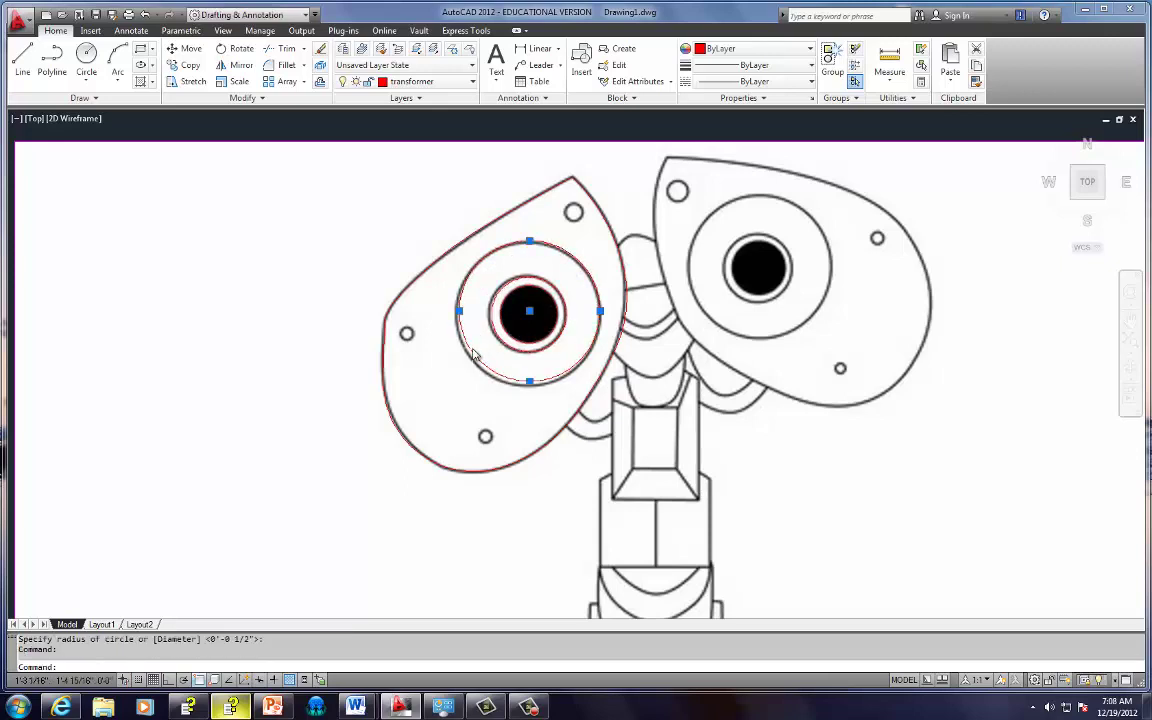
left_click(185, 48)
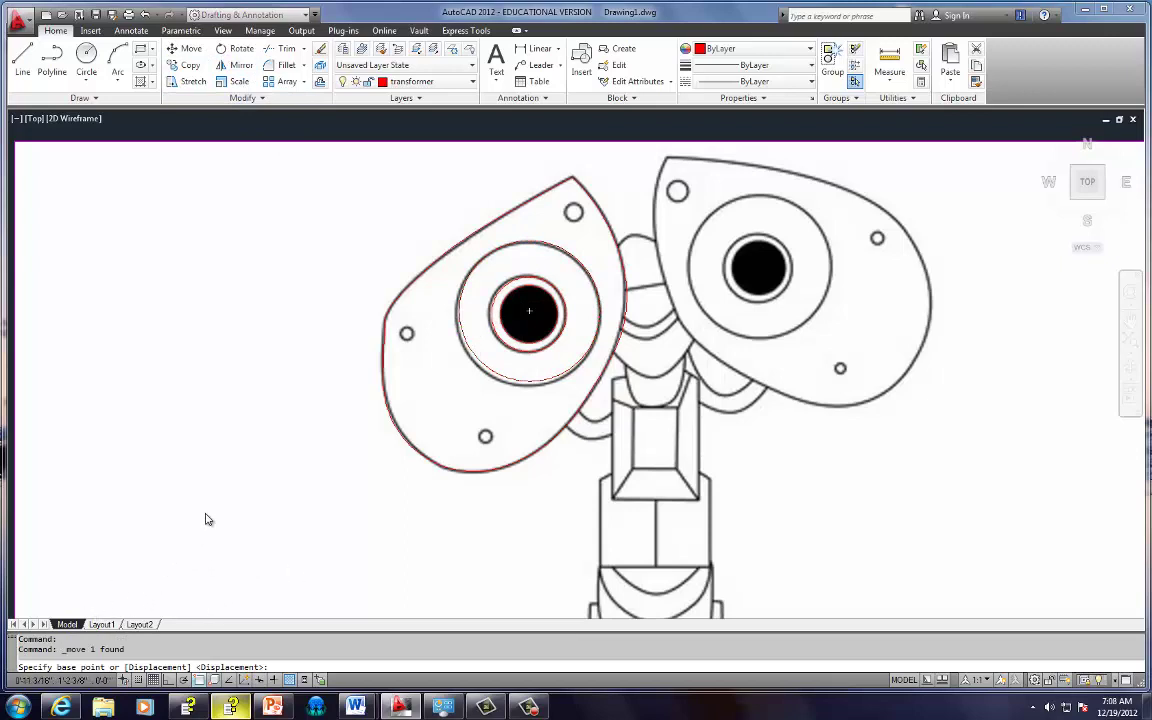
key("F3")
left_click(478, 350)
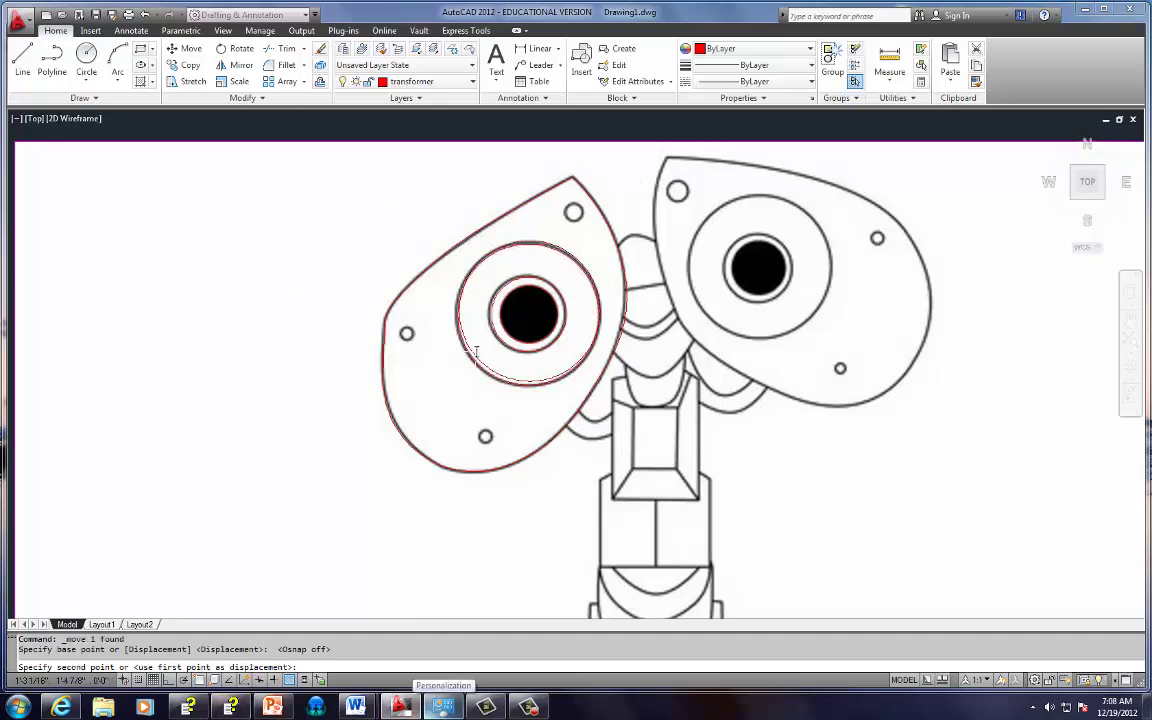
left_click(463, 357)
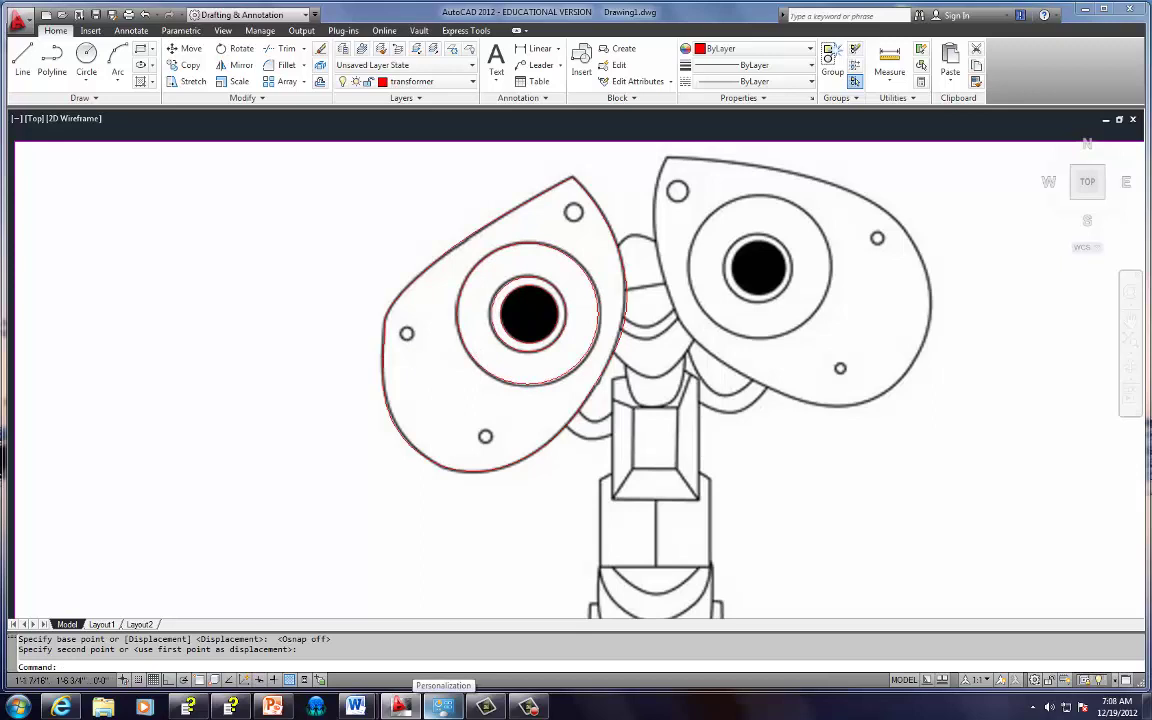
Draw small circles over the upper, left and lower holes on the left eye plate
left_click(86, 60)
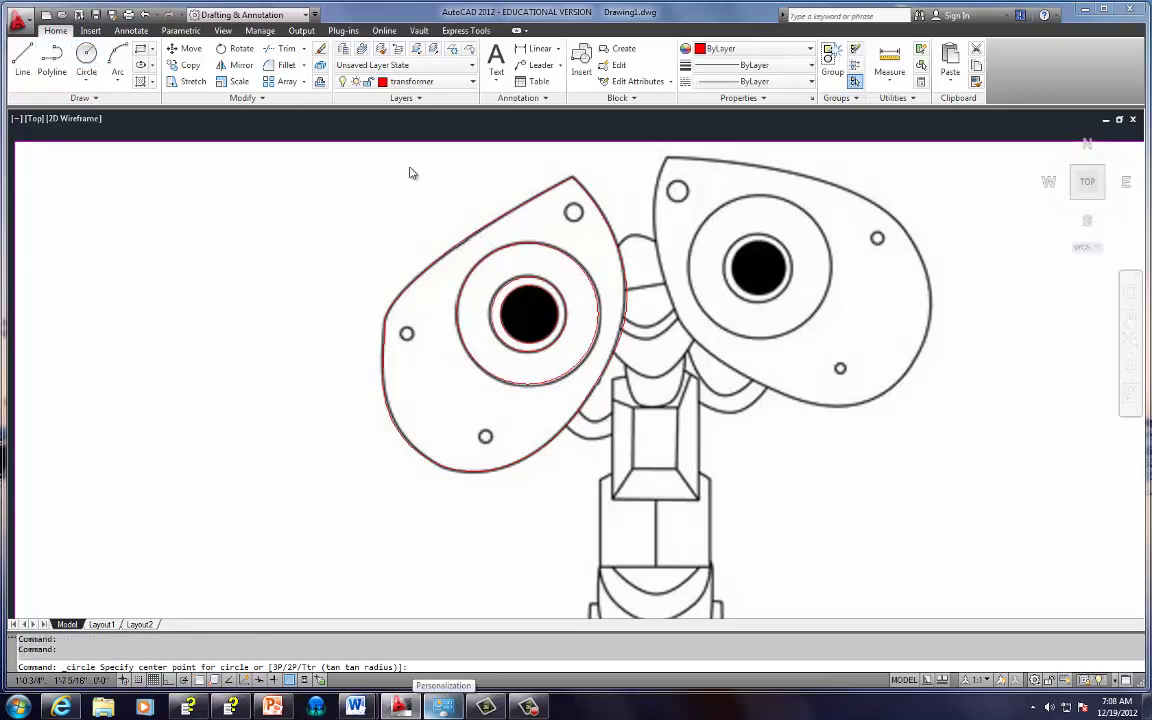
left_click(573, 213)
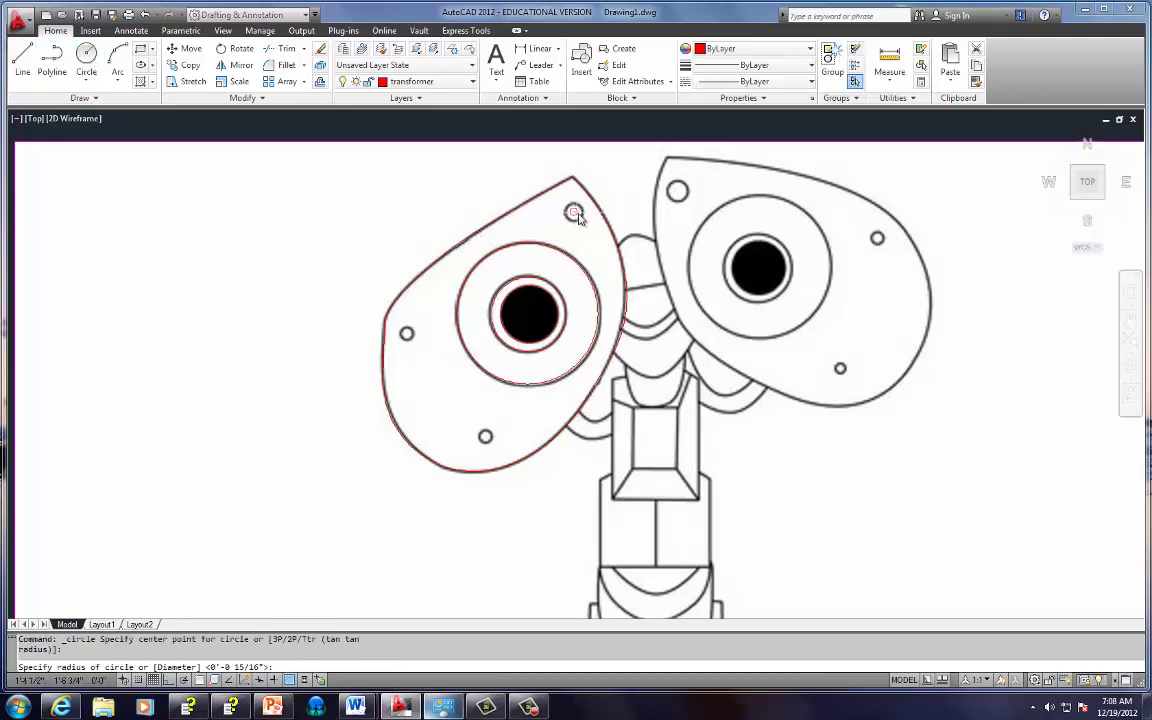
left_click(580, 215)
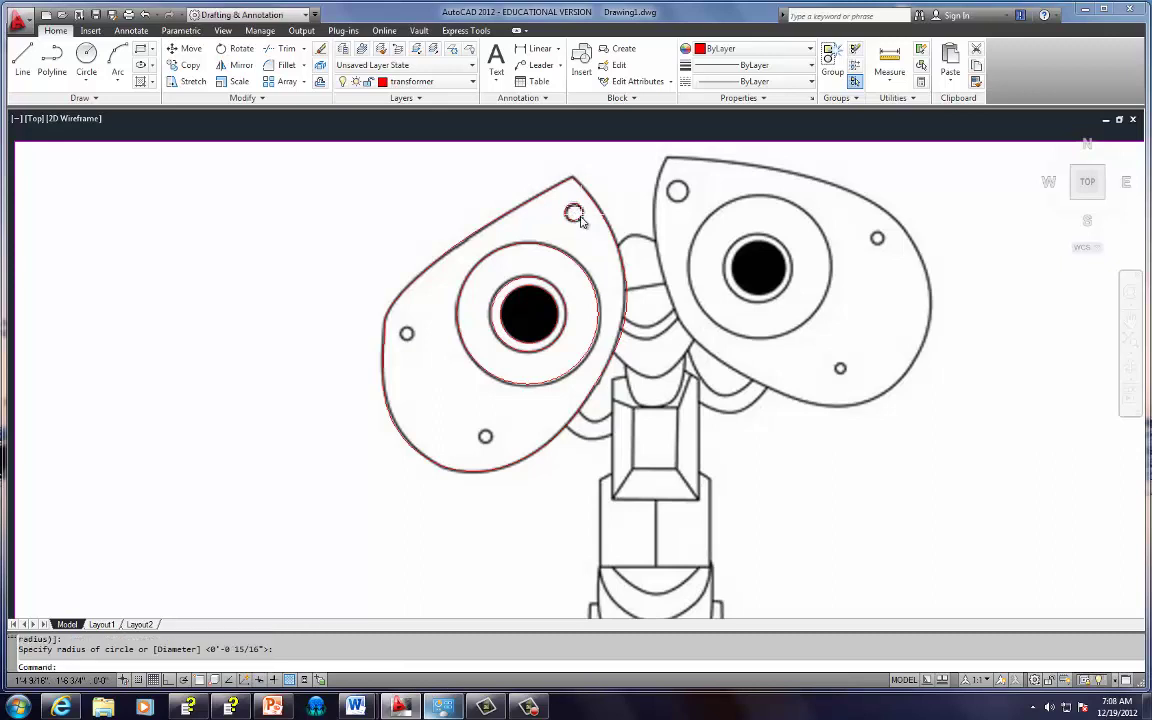
key("Return")
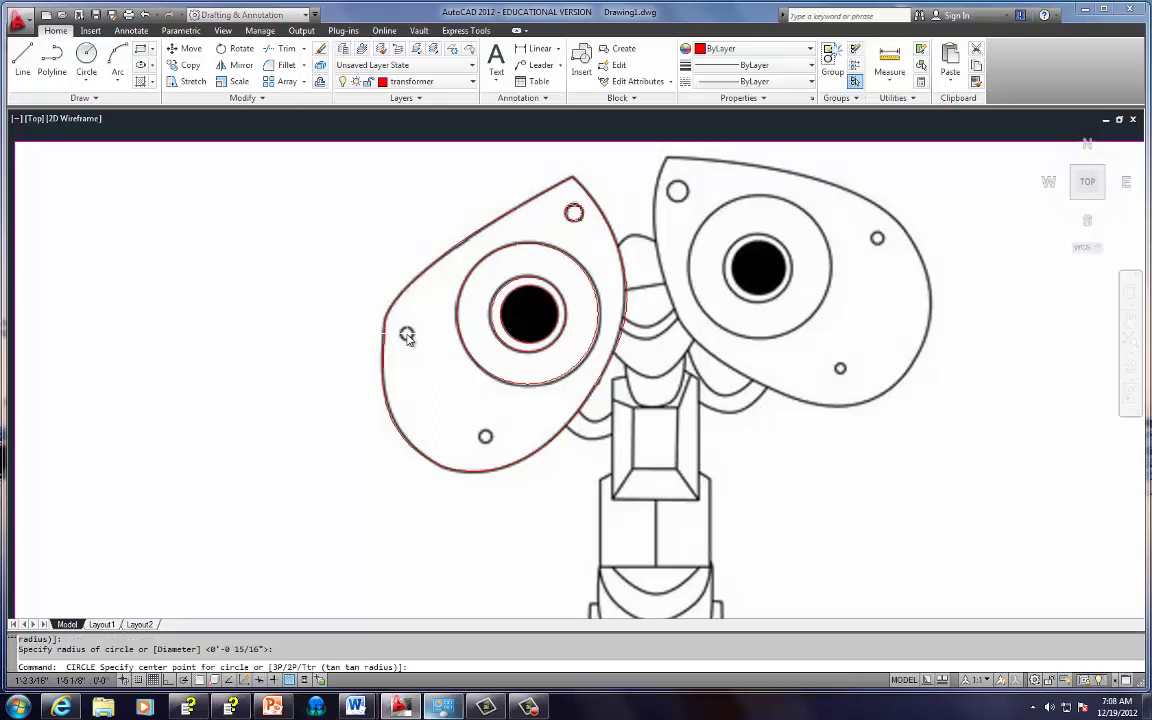
left_click(407, 333)
left_click(415, 337)
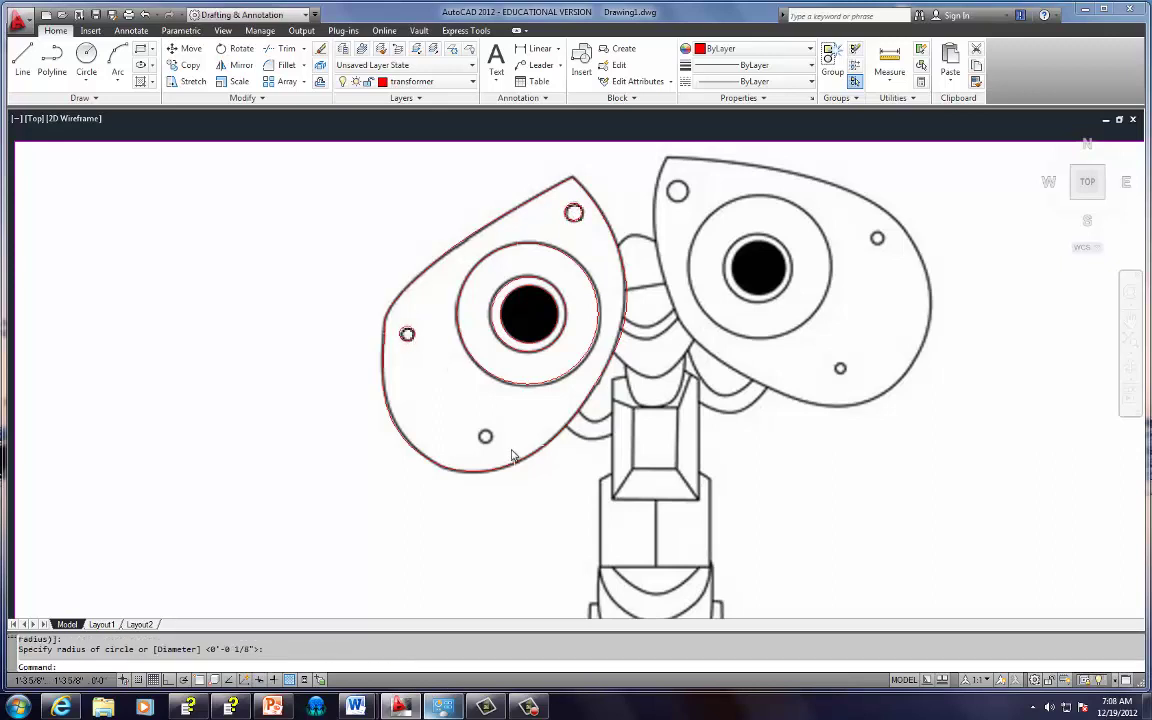
key("Return")
left_click(485, 437)
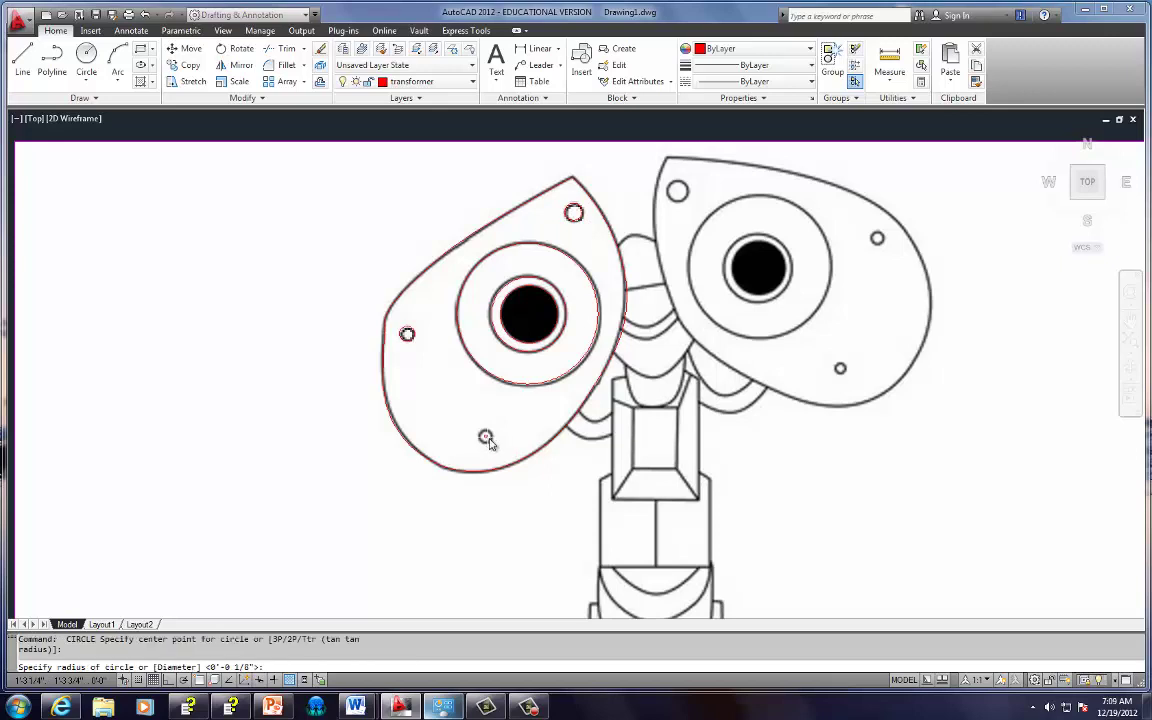
left_click(490, 443)
key("Return")
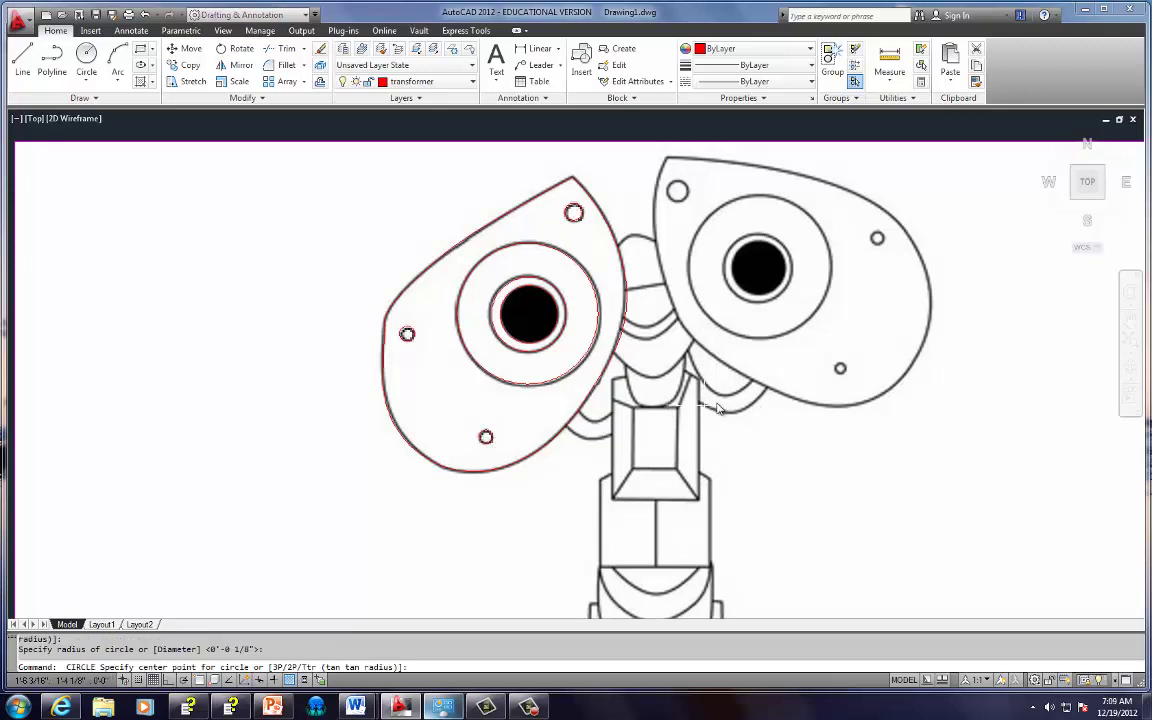
mouse_move(668, 408)
middle_mouse_down()
mouse_move(620, 347)
mouse_move(485, 308)
middle_mouse_up()
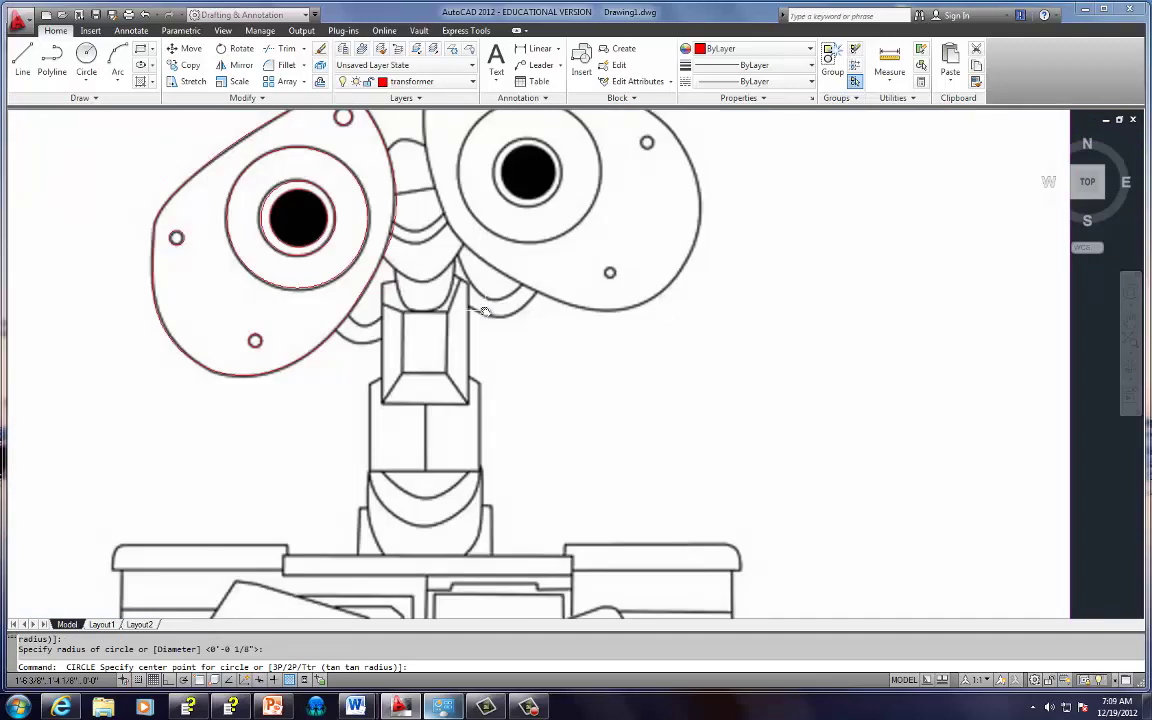
Trace the neck block's right, bottom, left and slanted top-left edges with one polyline, then enable Osnap
left_click(55, 60)
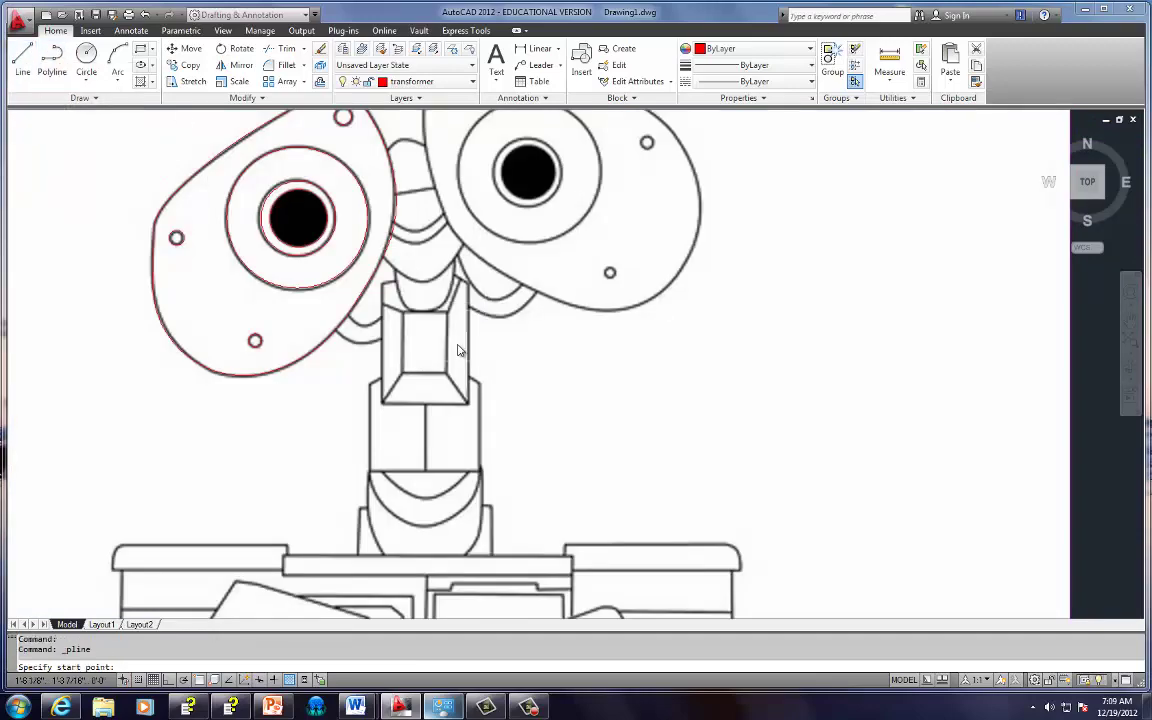
scroll(450, 282, "up", 5)
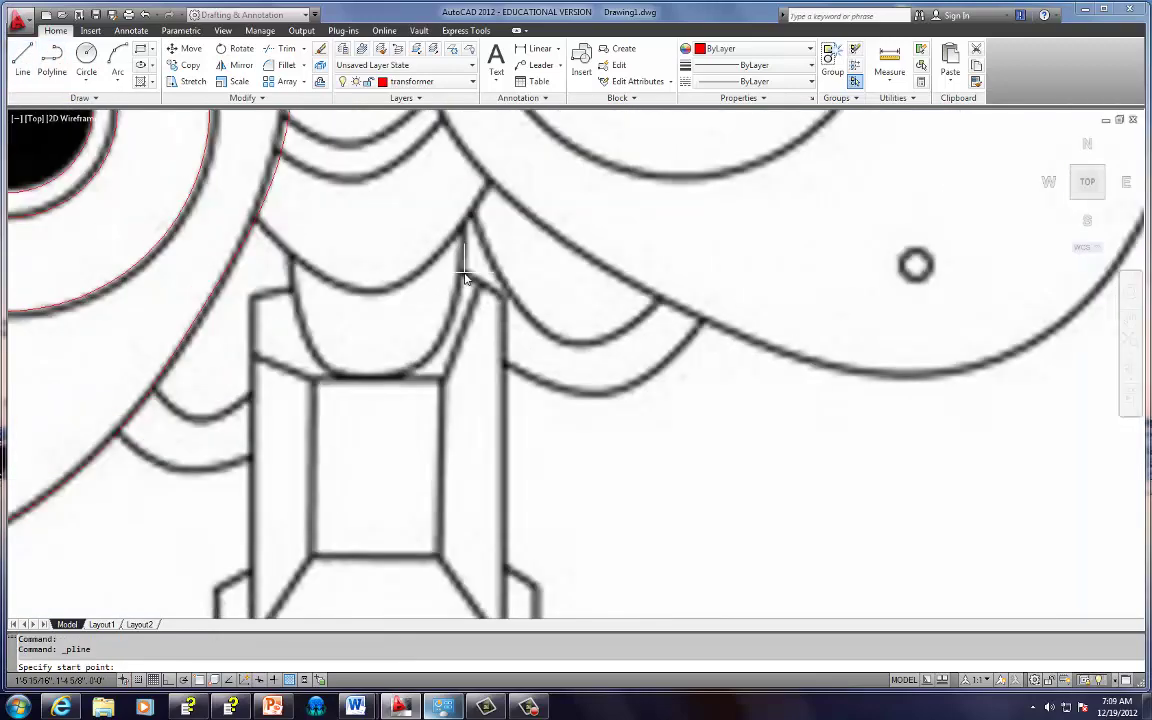
left_click(464, 273)
left_click(505, 300)
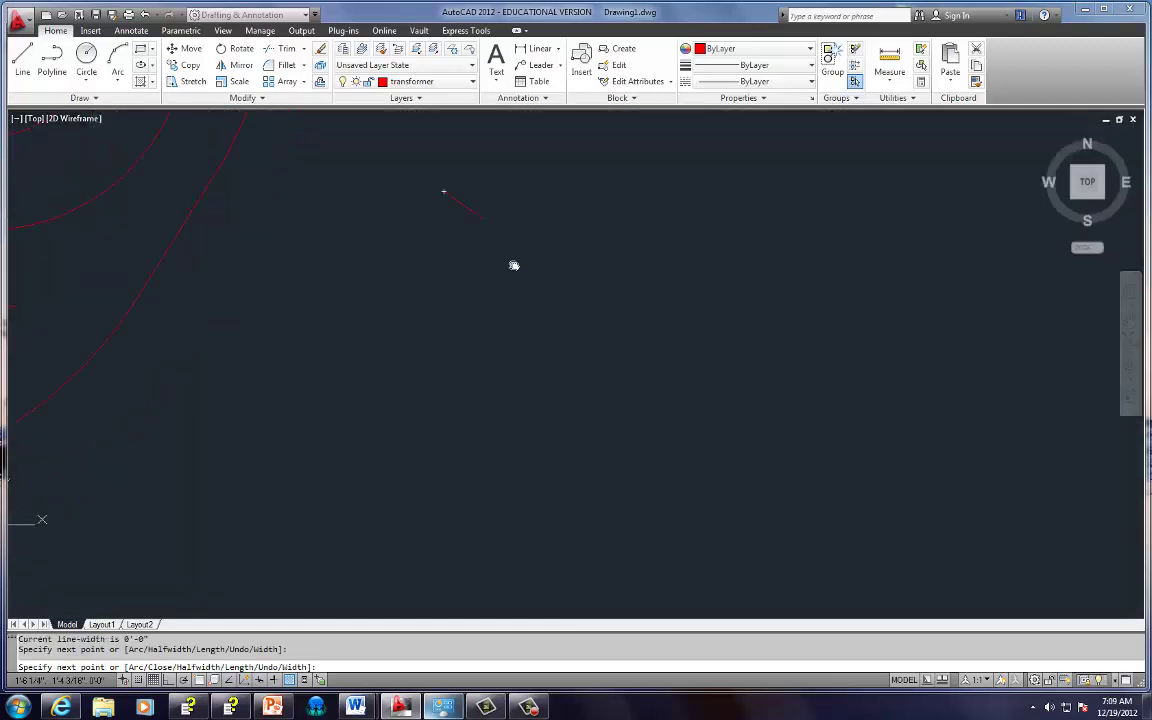
middle_click_drag(499, 589, 499, 447)
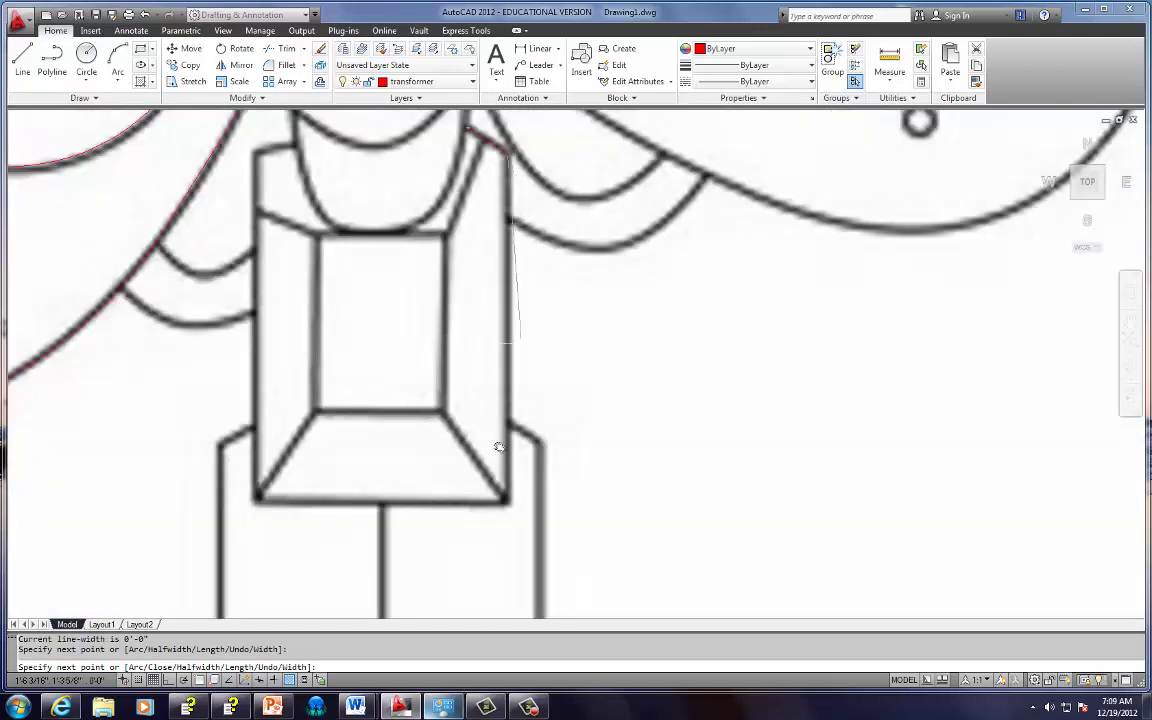
left_click(505, 500)
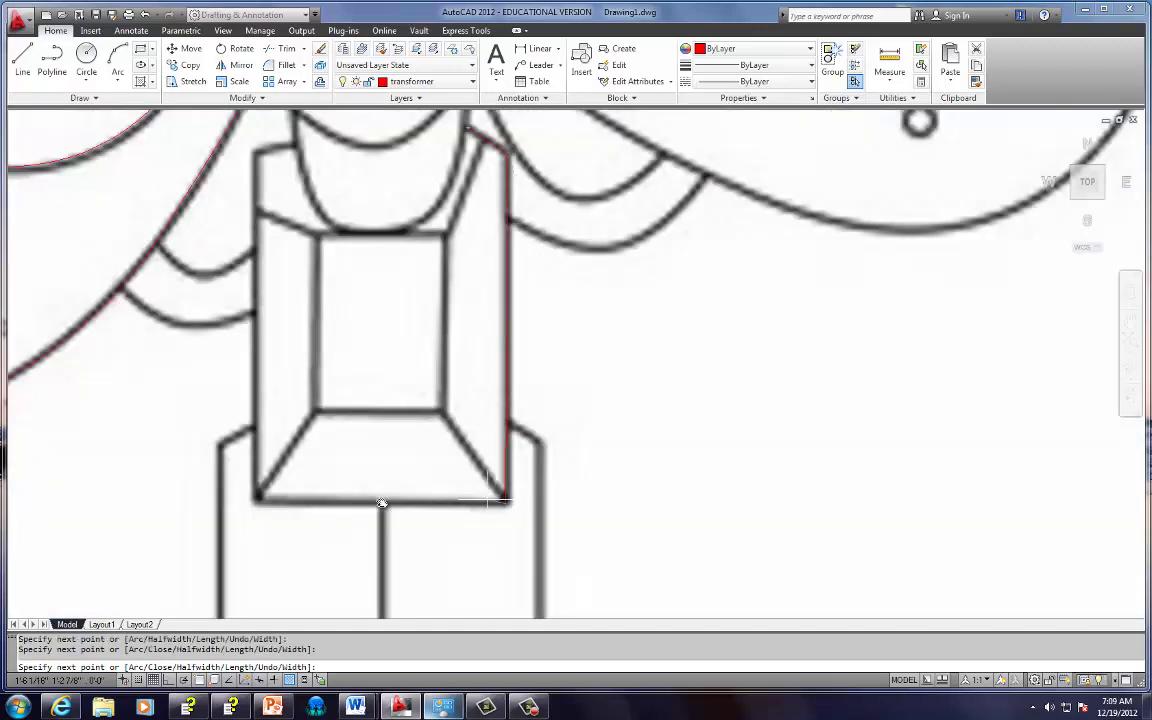
left_click(254, 502)
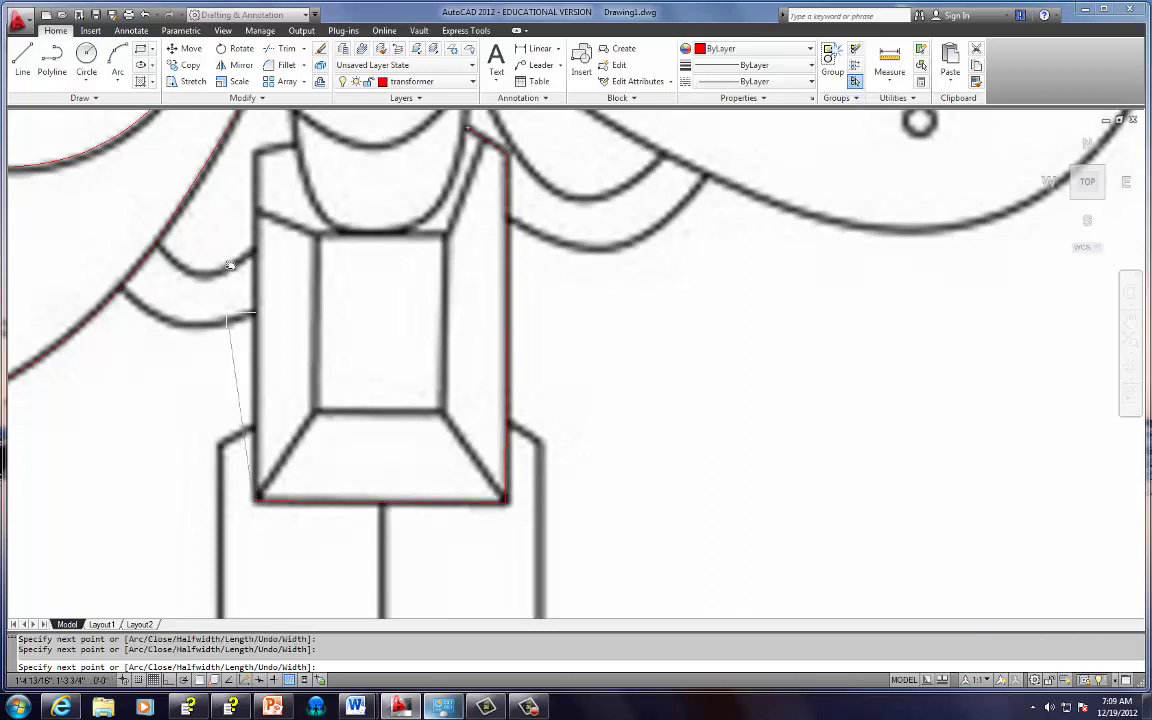
left_click(254, 152)
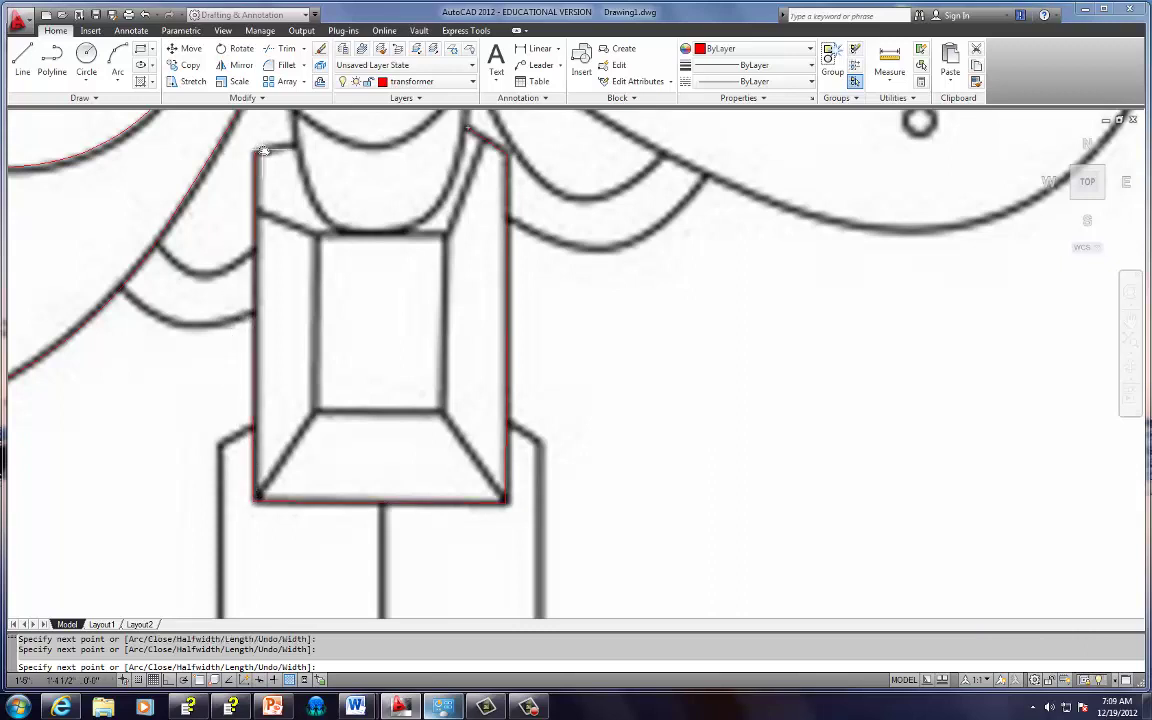
left_click(296, 147)
key("Return")
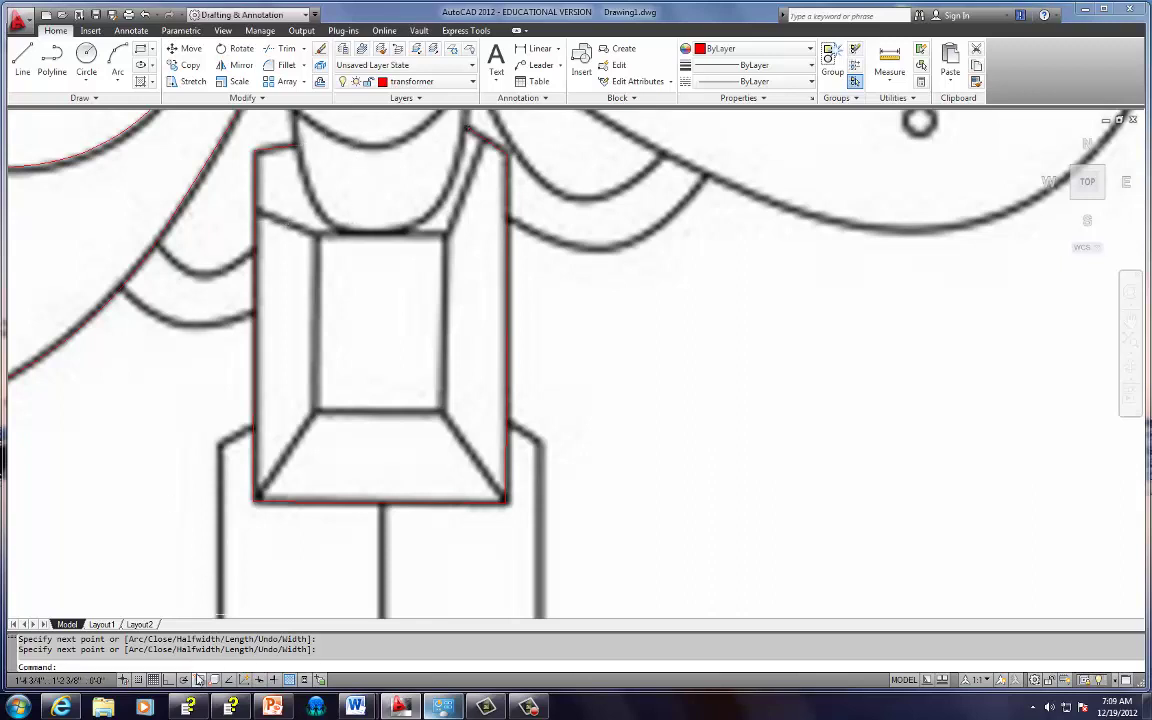
left_click(199, 680)
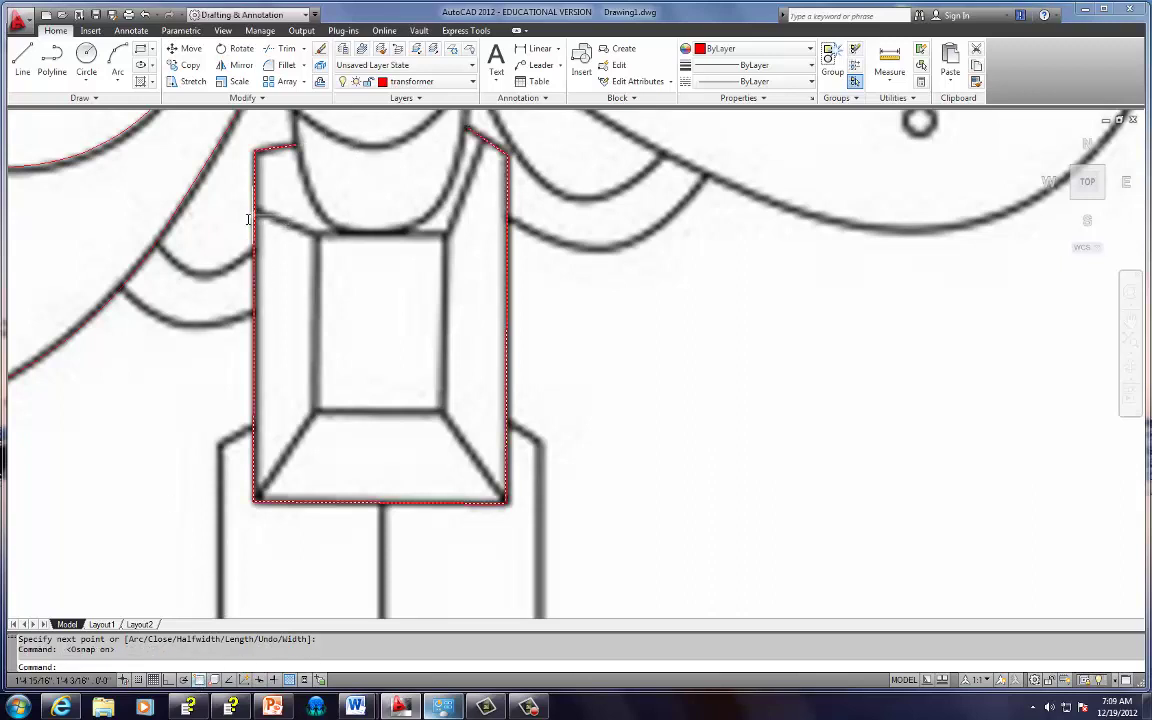
left_click(52, 60)
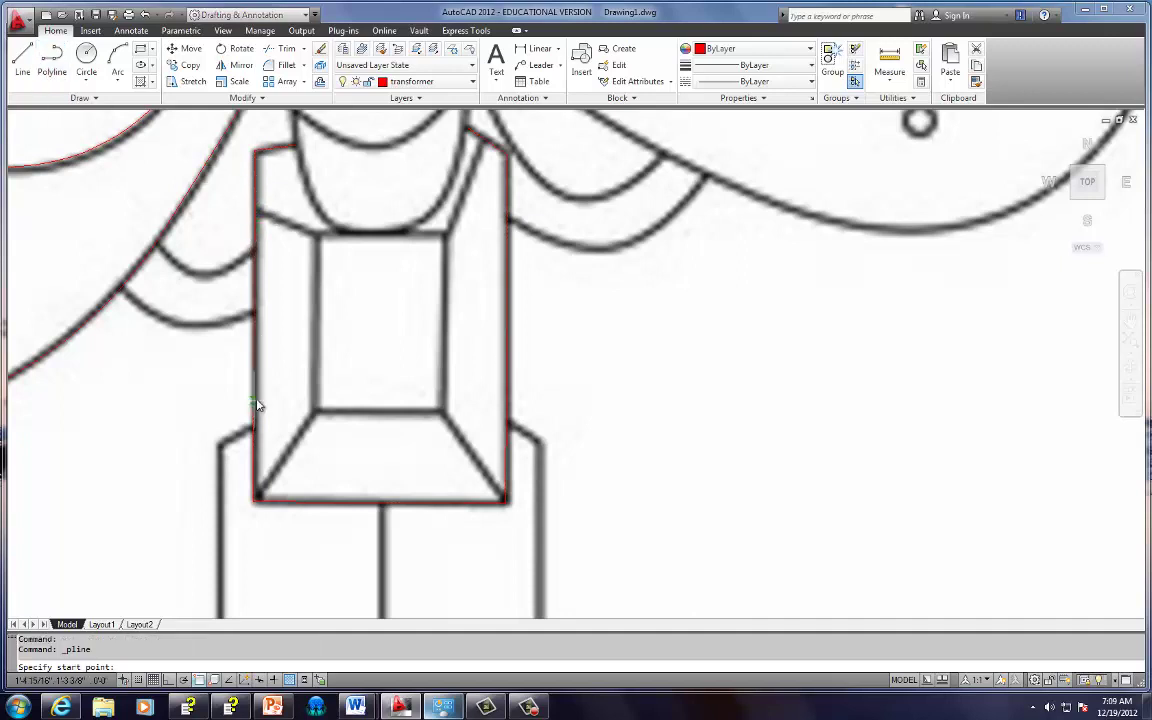
Trace the inner rectangle's left side and bottom edge, with diagonals to the outer bottom corners
left_click(255, 208)
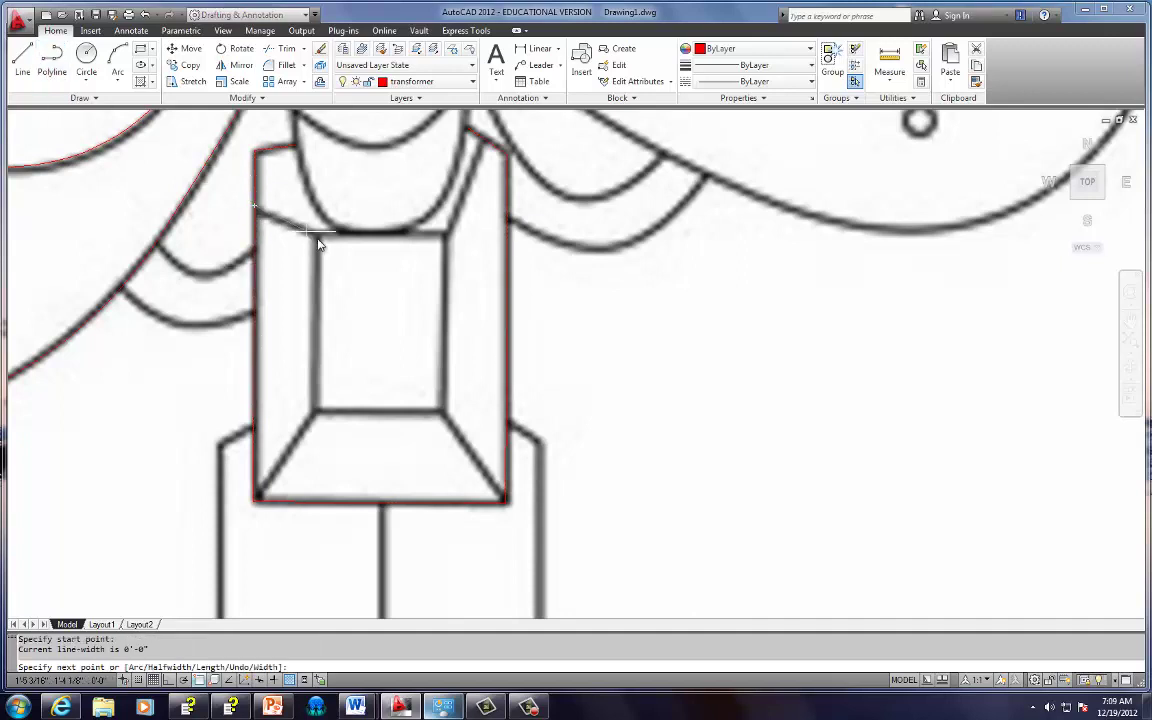
left_click(318, 237)
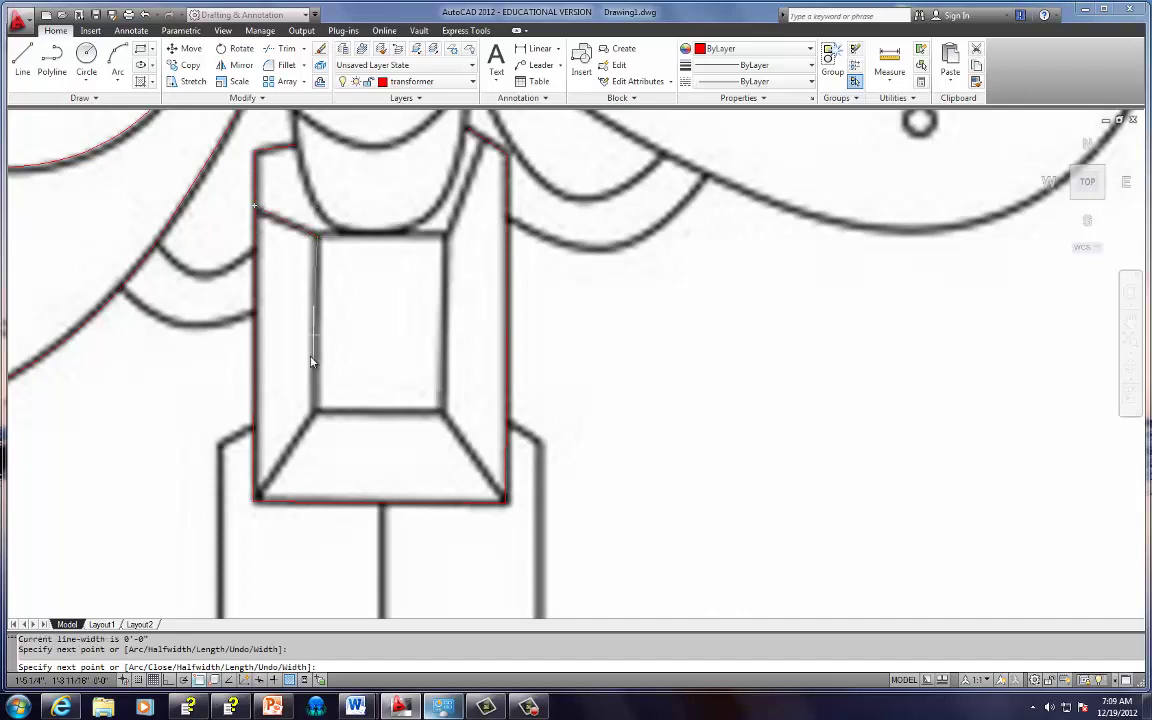
left_click(316, 413)
left_click(253, 503)
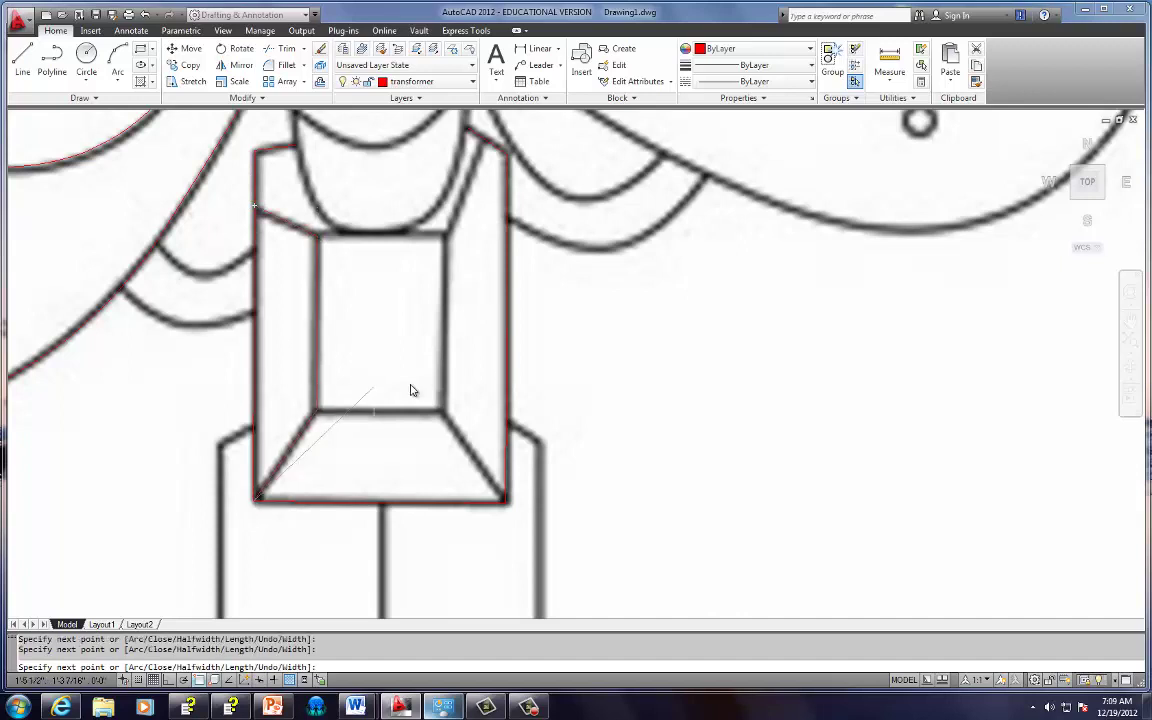
key("Return")
key("Return")
left_click(315, 413)
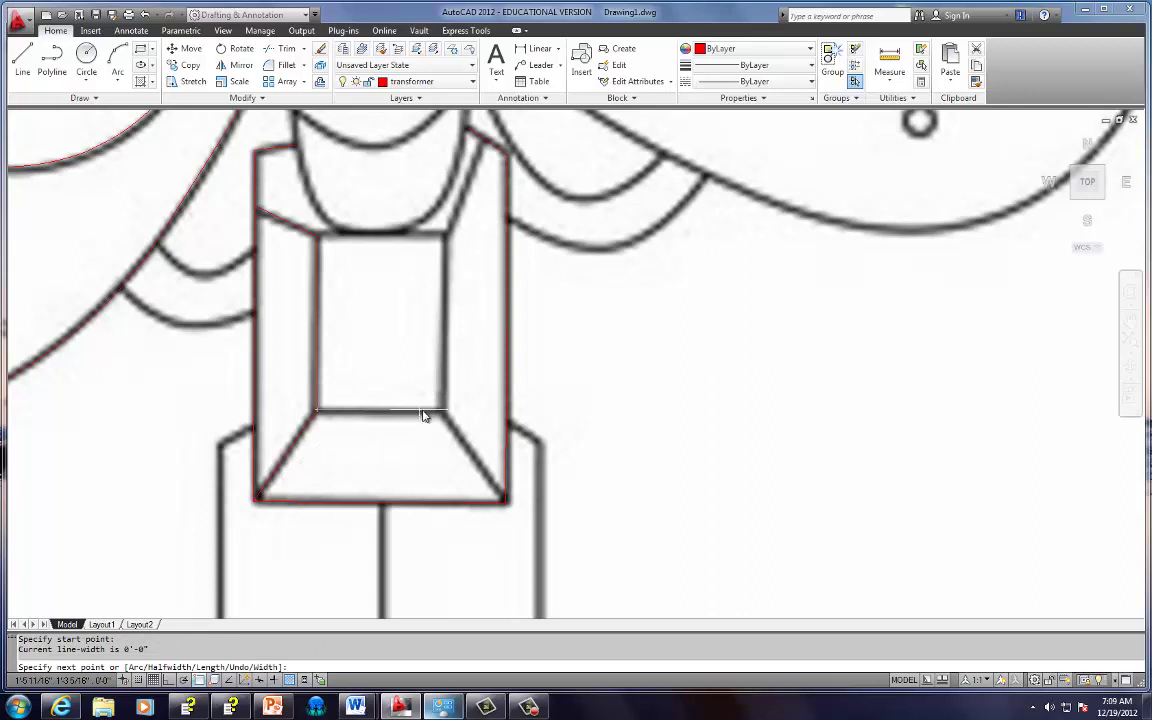
left_click(442, 411)
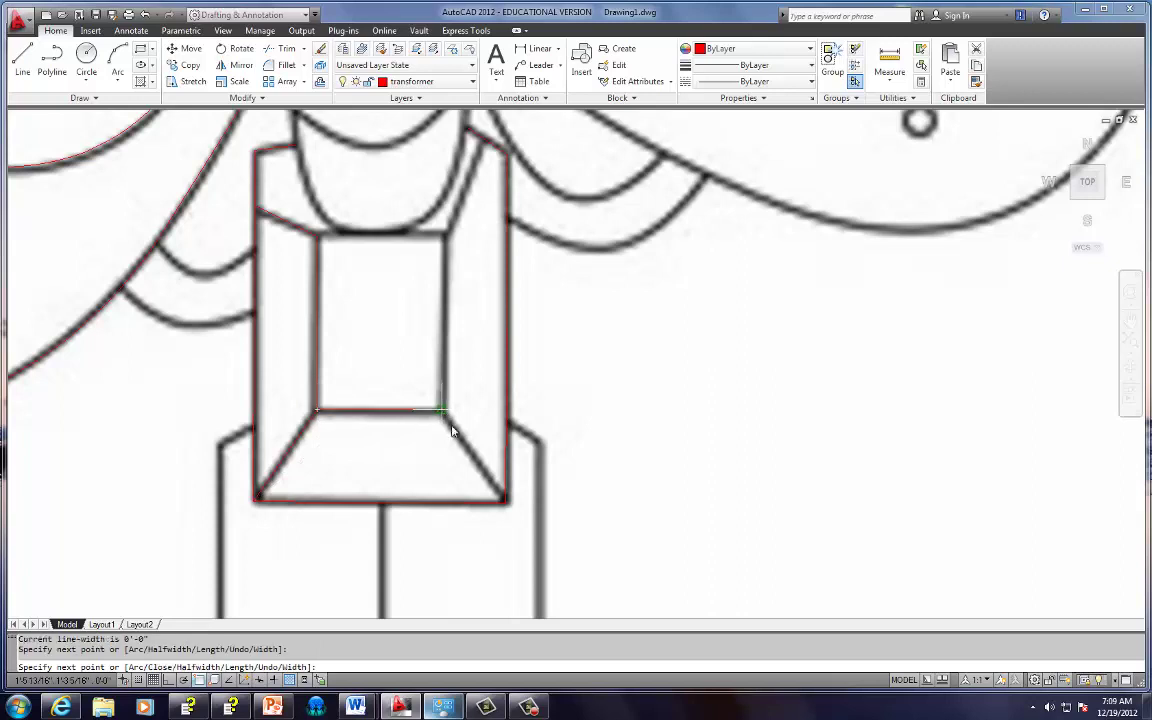
left_click(506, 503)
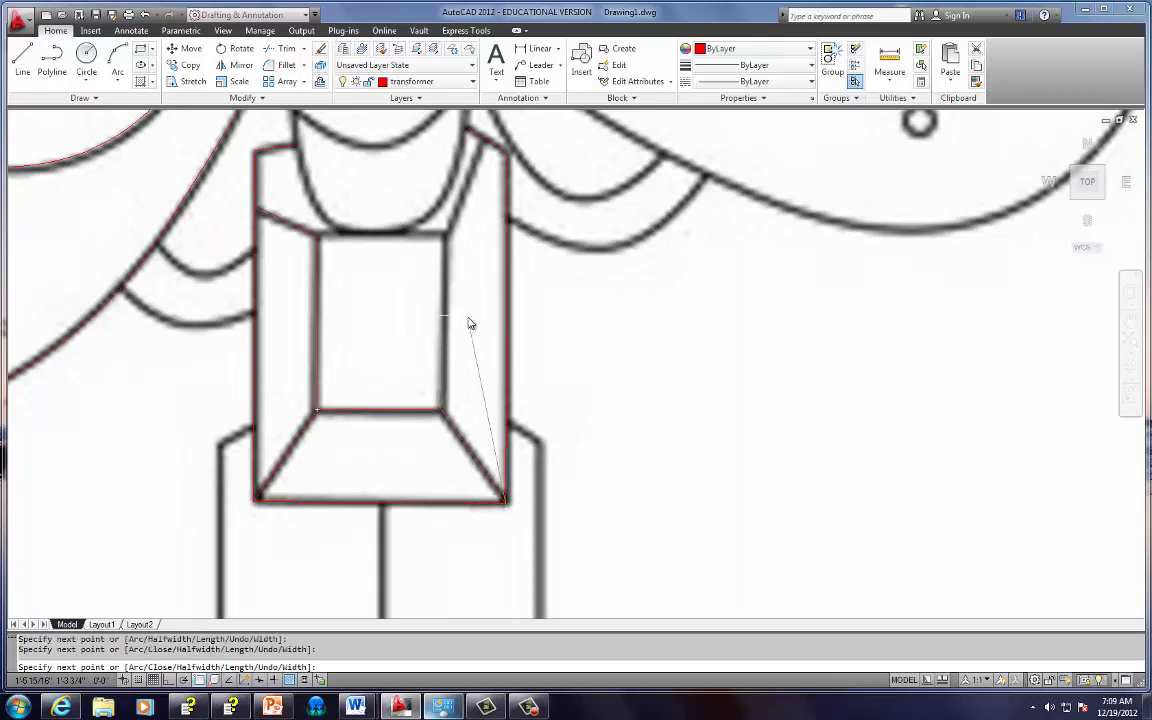
key("Return")
key("Return")
Trace the inner rectangle's right side, its top-right diagonal, and the top edge
left_click(442, 412)
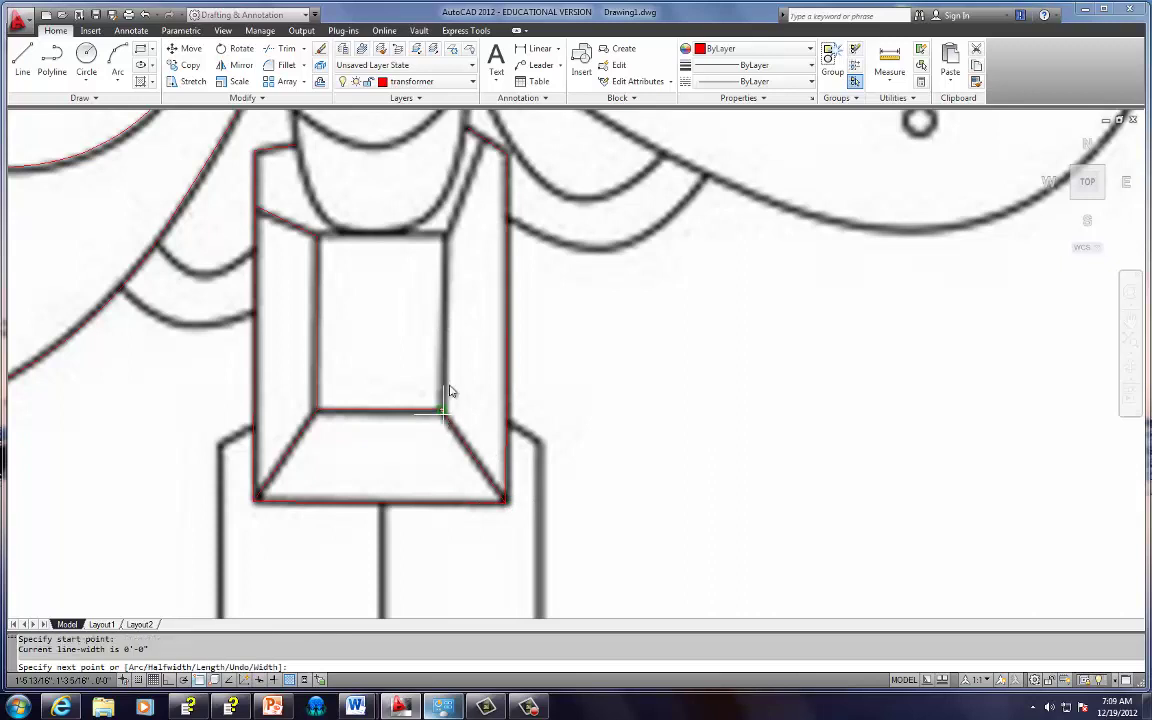
left_click(444, 237)
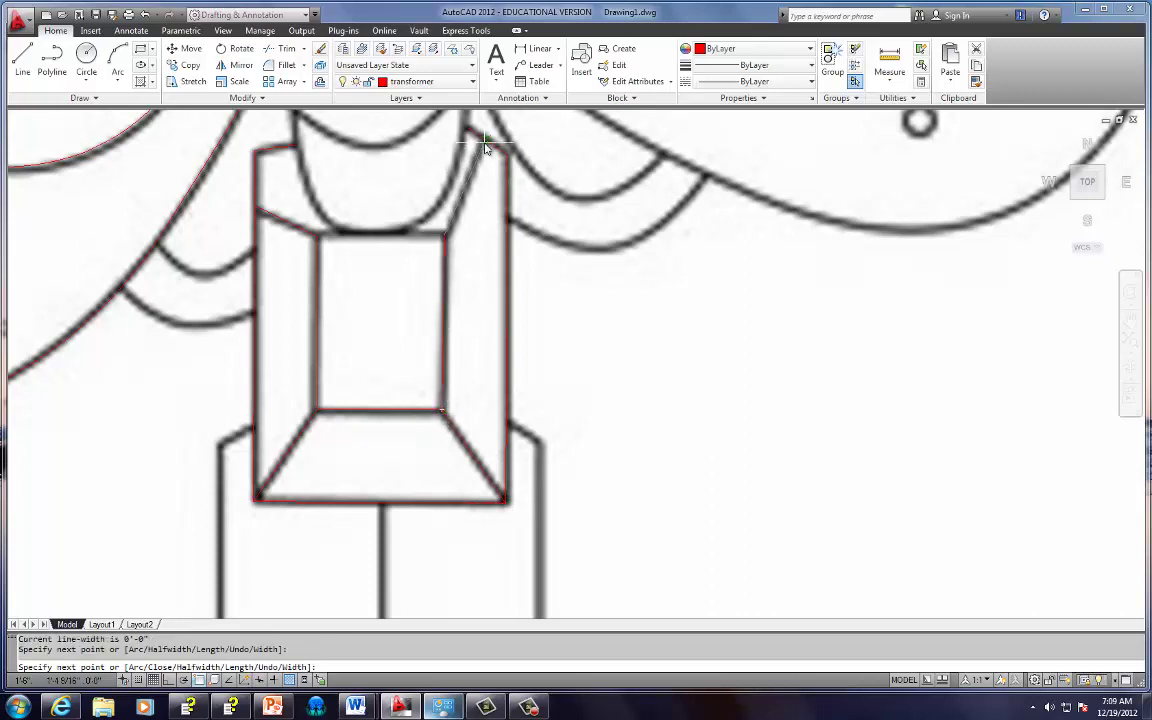
left_click(483, 148)
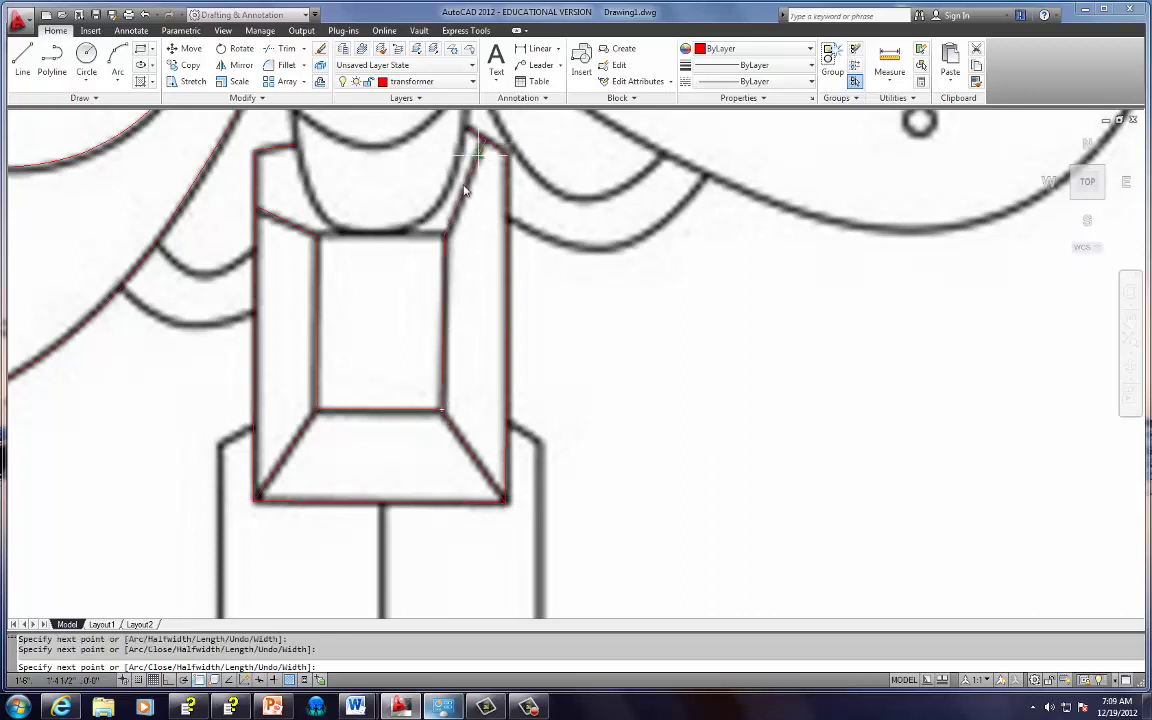
key("Return")
key("Return")
left_click(316, 235)
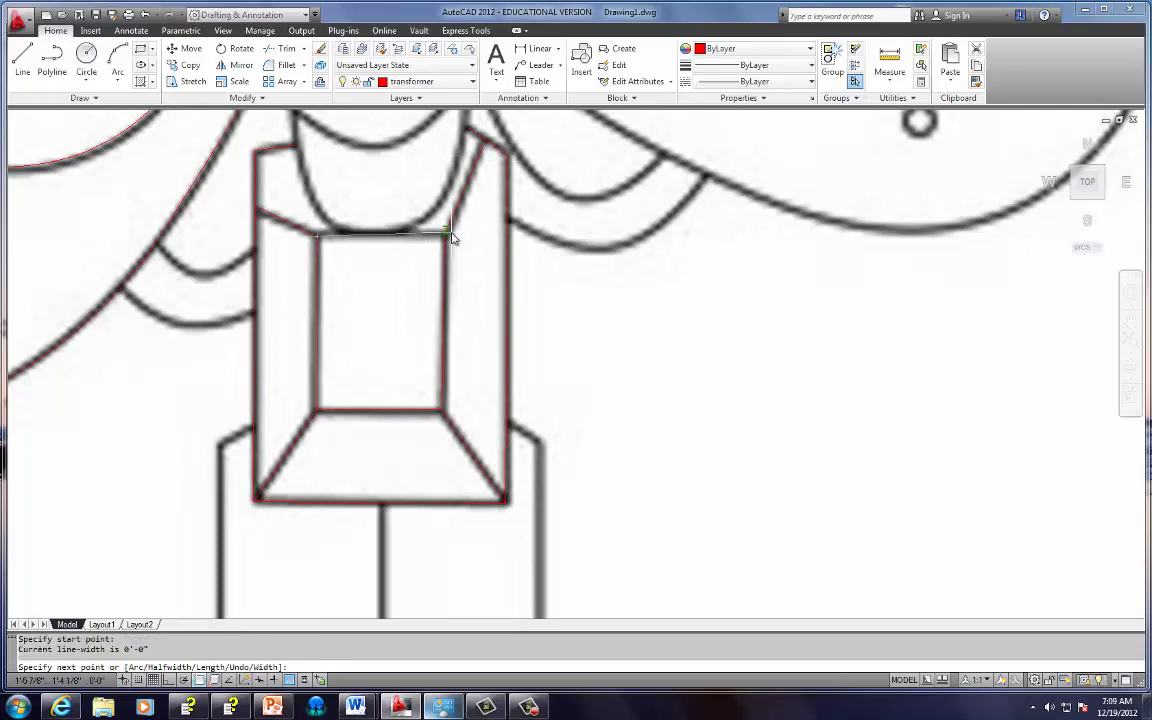
left_click(445, 236)
Cancel line drawing and switch off the image layer's lightbulb, leaving only the red tracing
key("Escape")
scroll(483, 280, "down", 5)
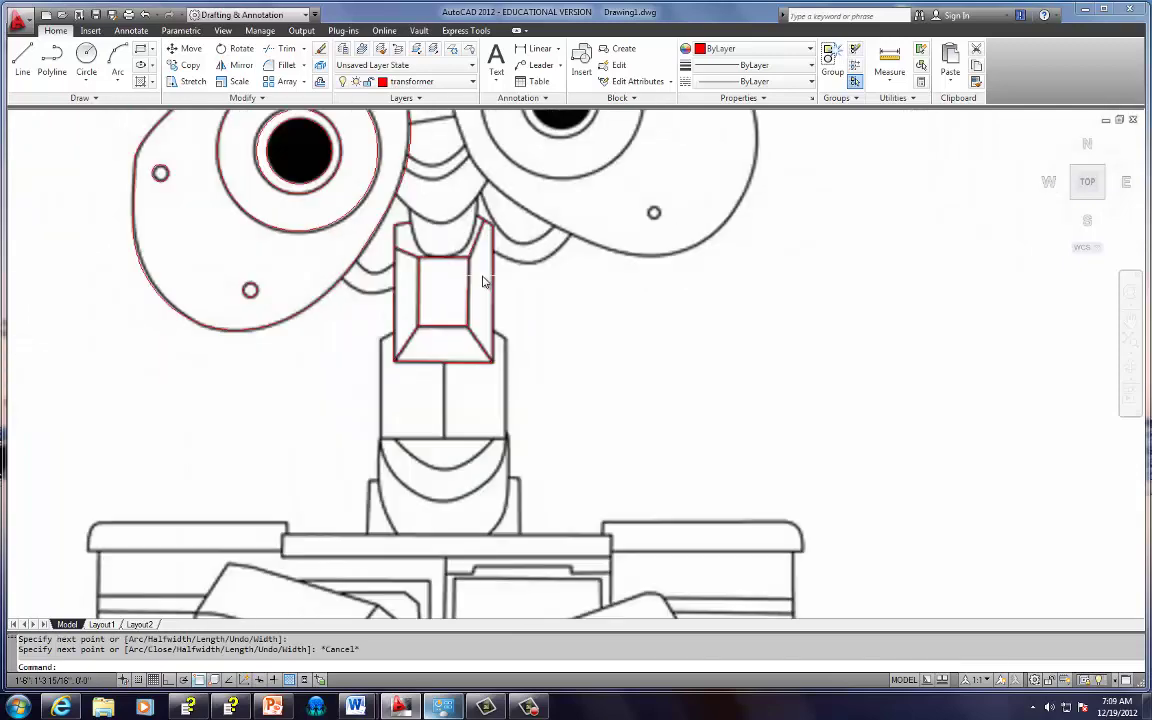
scroll(483, 280, "down", 6)
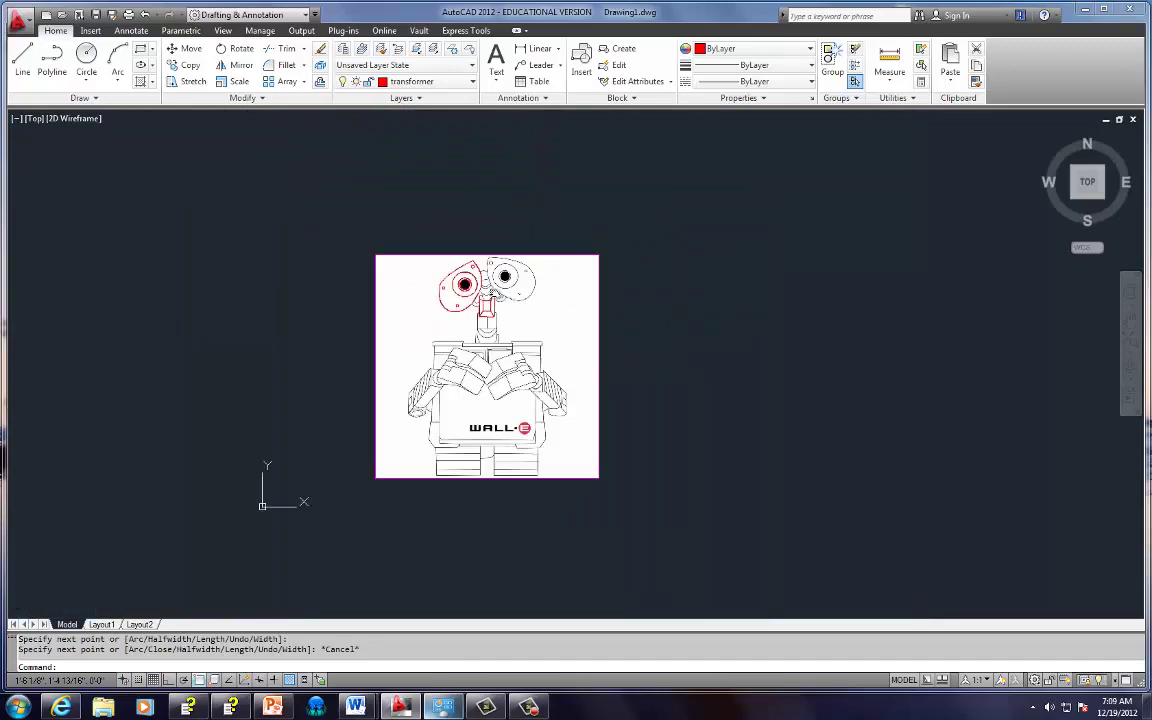
scroll(490, 290, "up", 5)
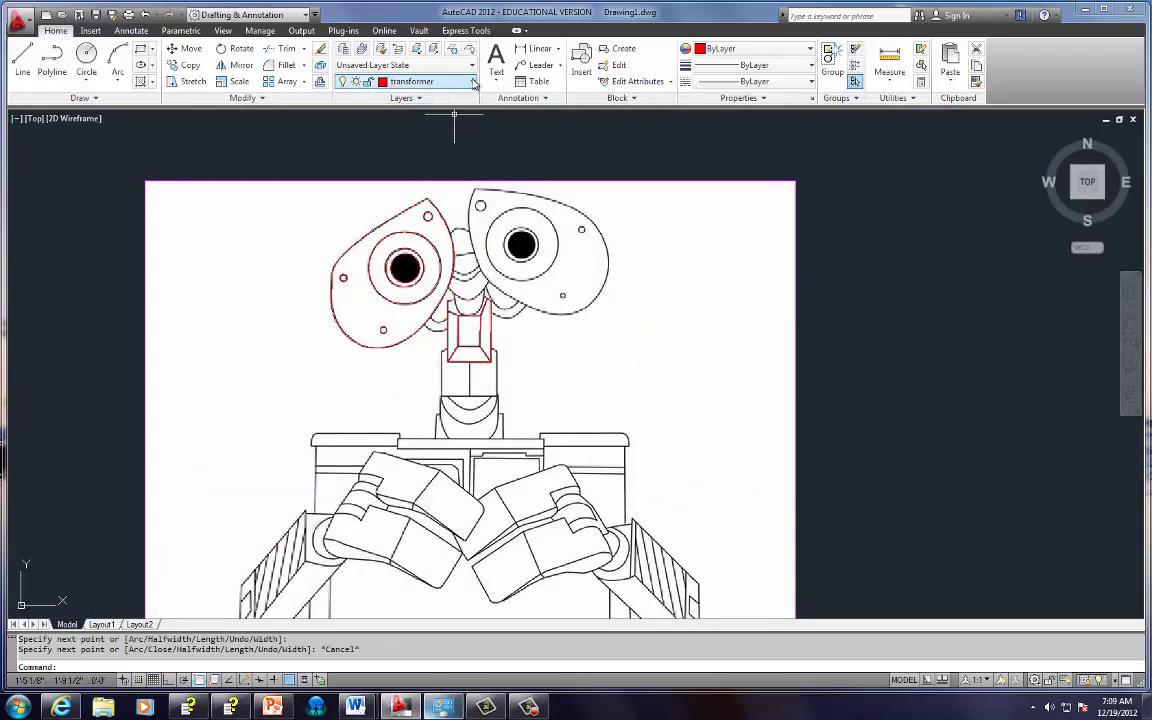
left_click(474, 84)
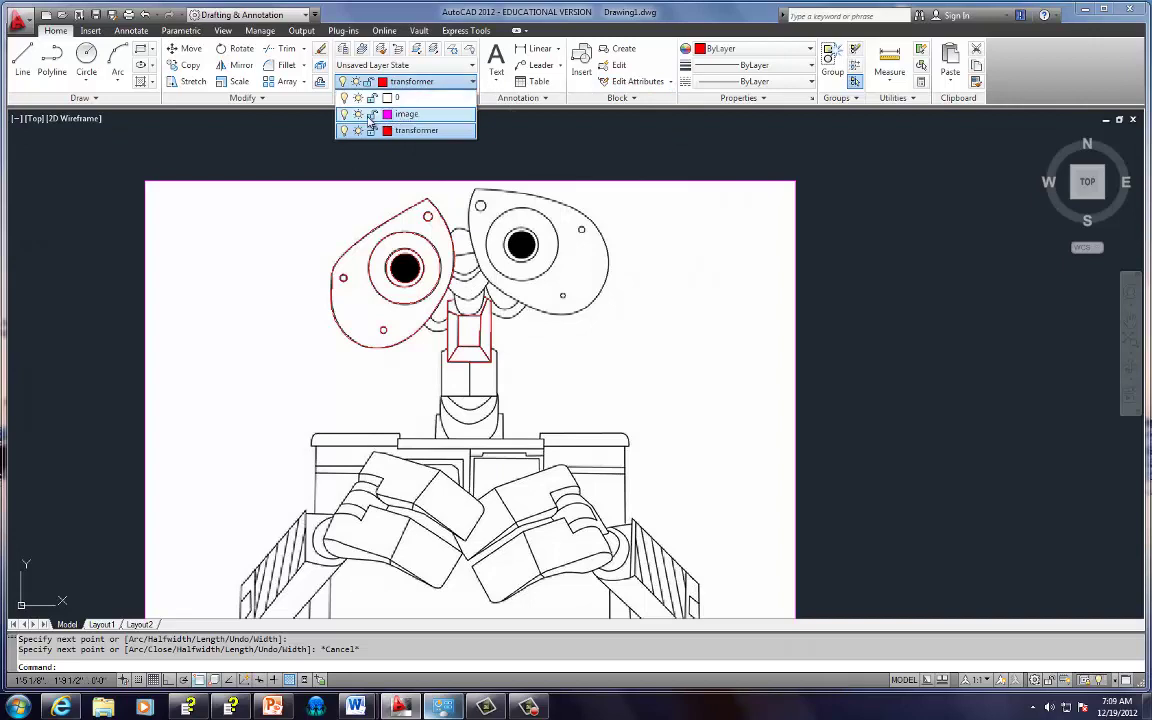
left_click(346, 115)
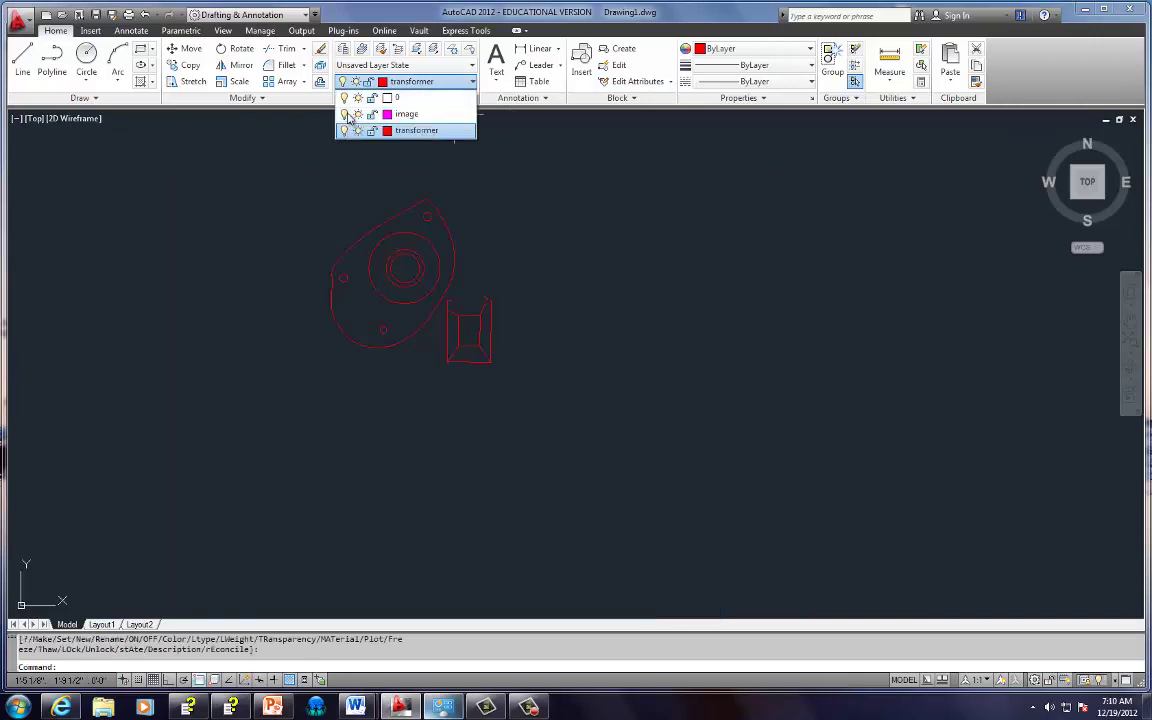
left_click(465, 198)
scroll(489, 237, "down", 4)
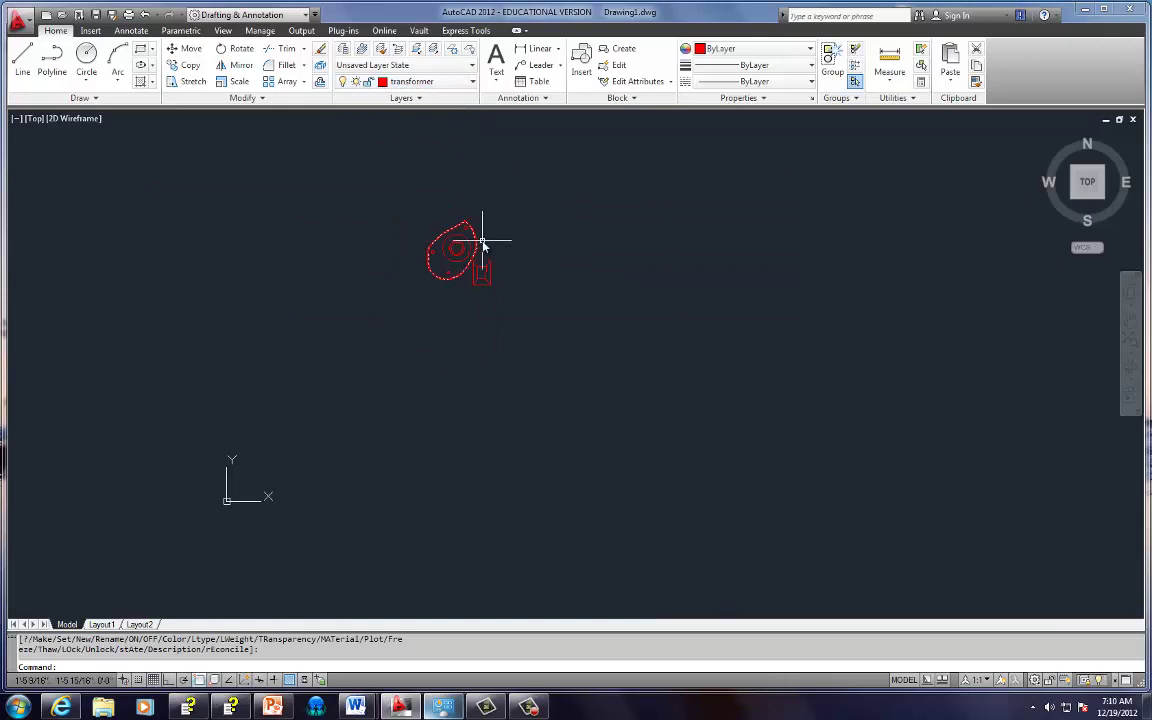
scroll(483, 243, "up", 3)
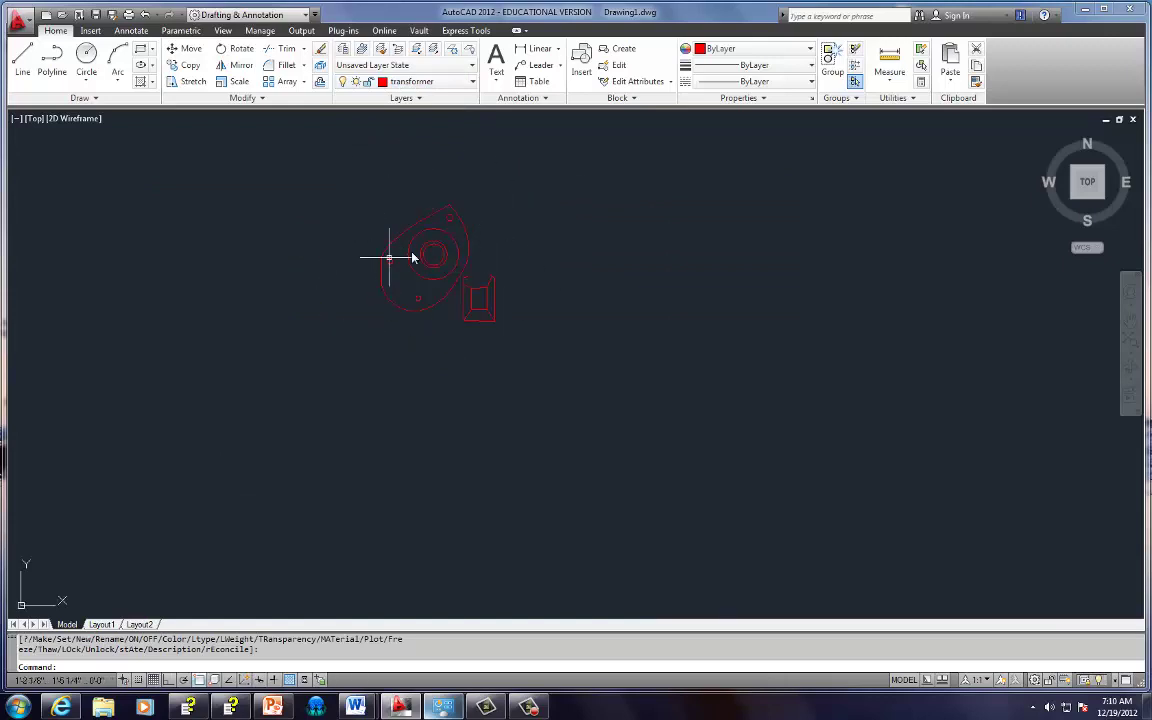
scroll(537, 268, "down", 3)
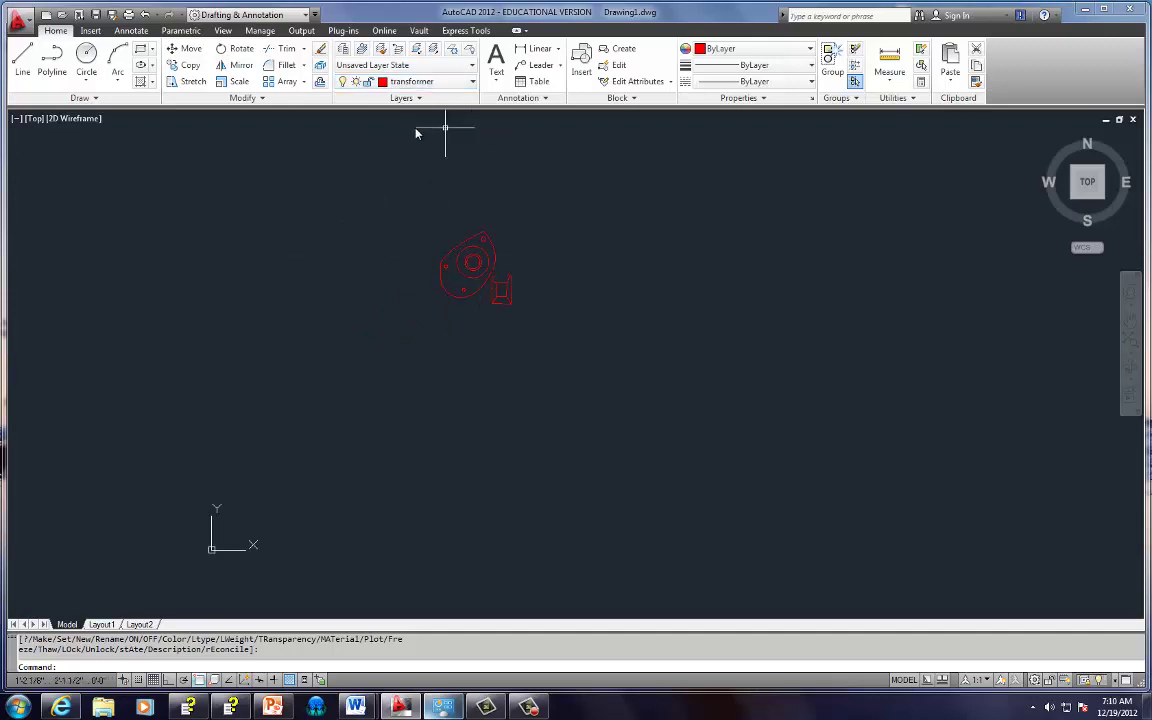
Switch the image layer back on, pan WALL-E to the left, and set image as current
left_click(466, 84)
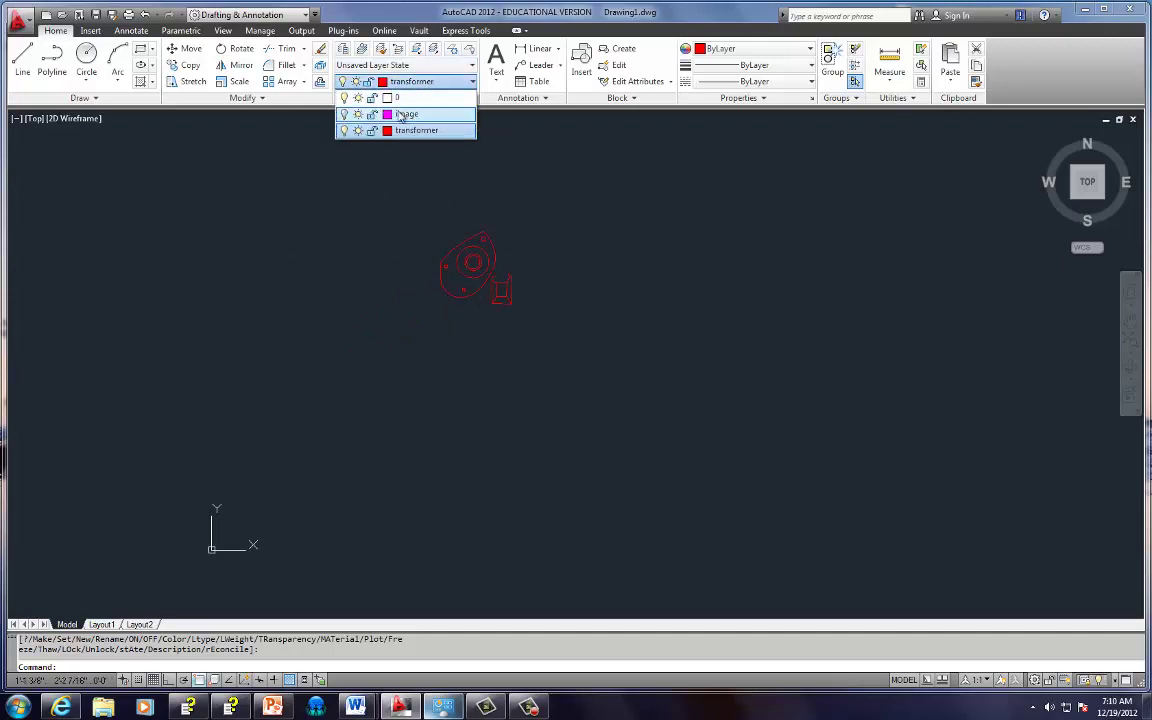
left_click(345, 115)
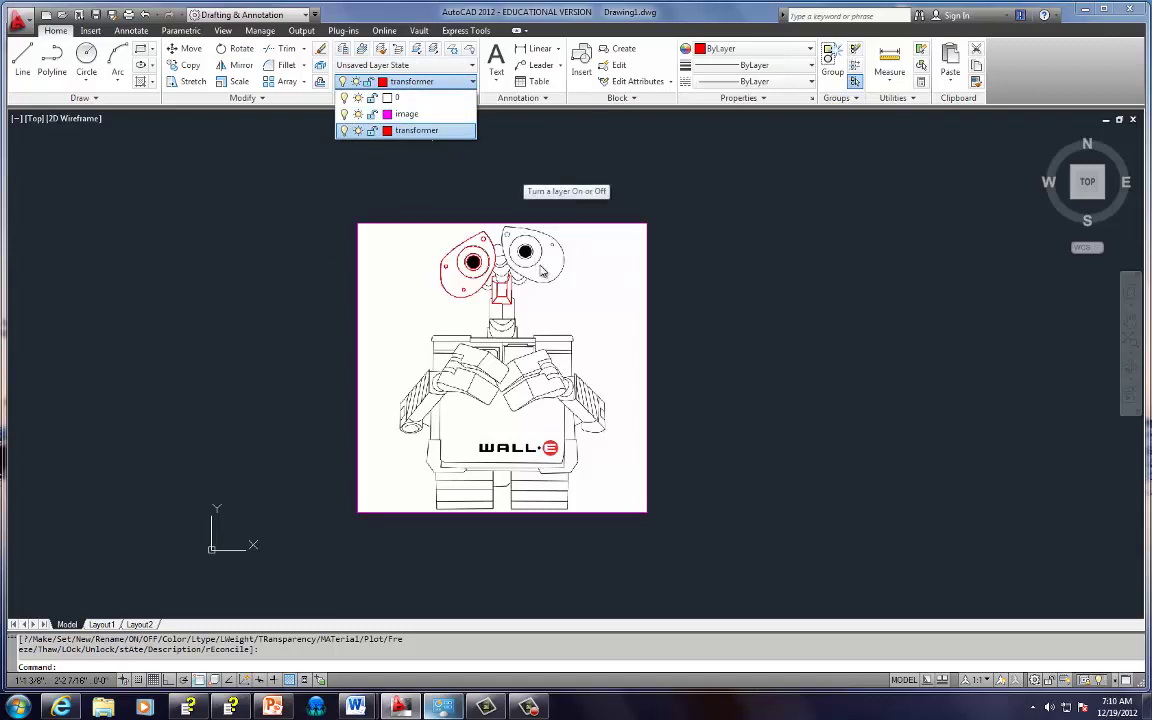
left_click(560, 230)
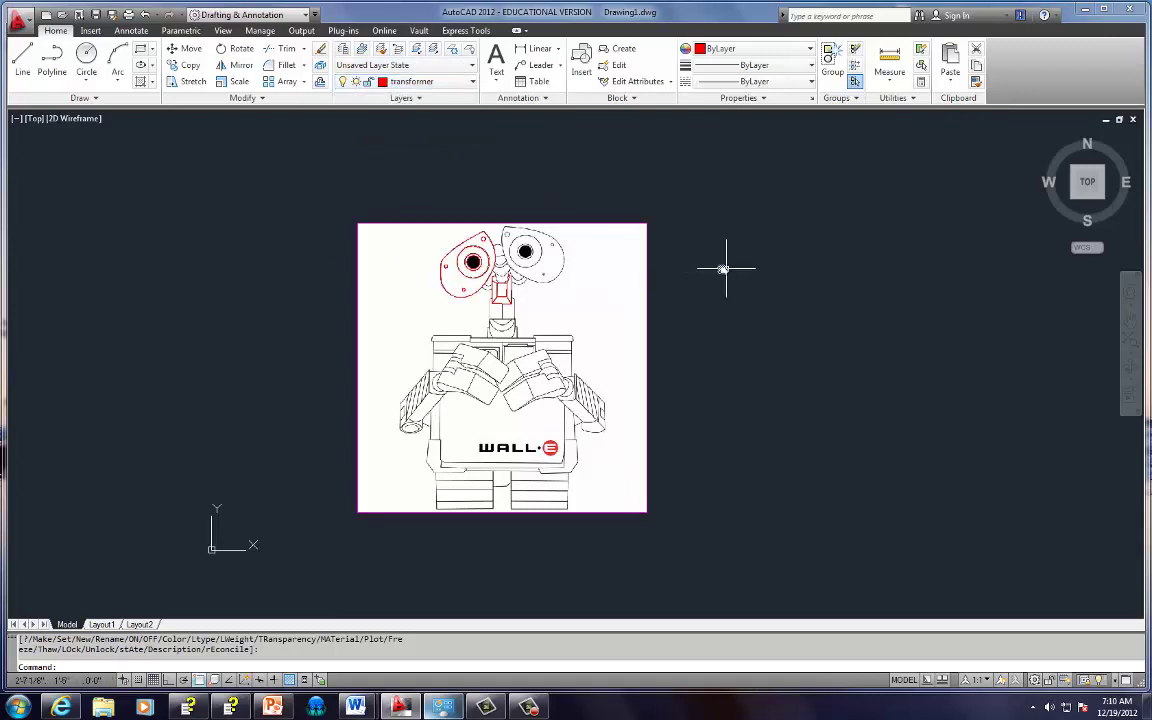
mouse_move(728, 260)
middle_mouse_down()
mouse_move(591, 265)
mouse_move(442, 231)
middle_mouse_up()
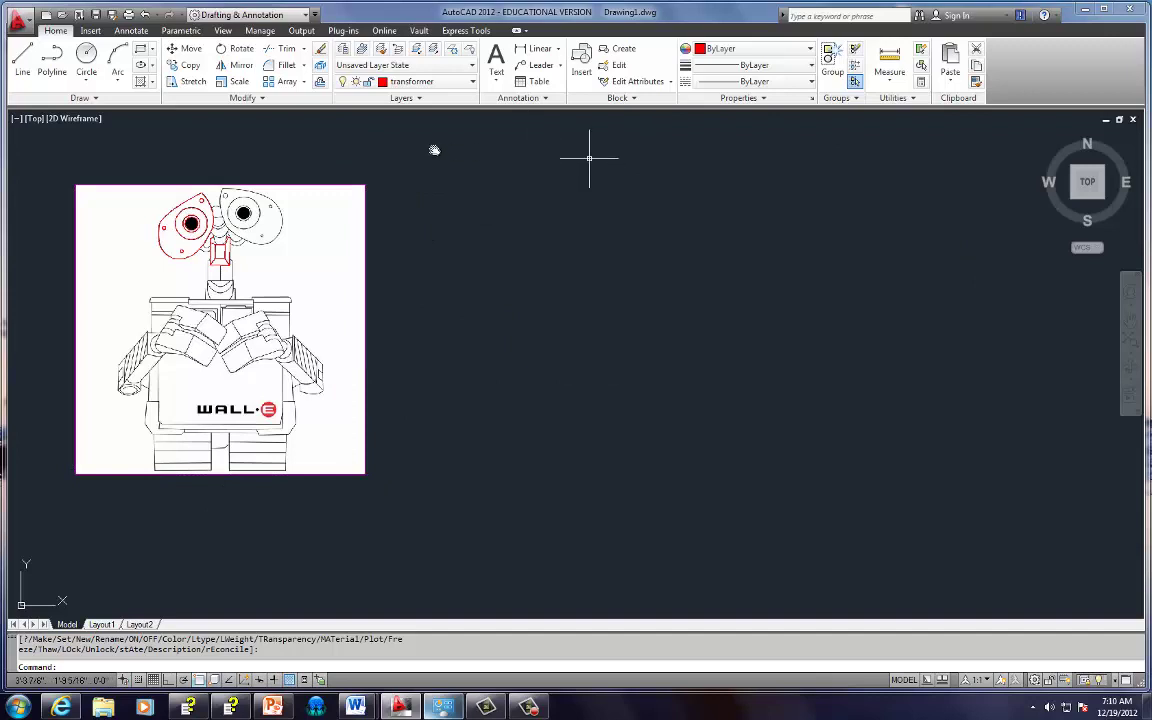
left_click(471, 86)
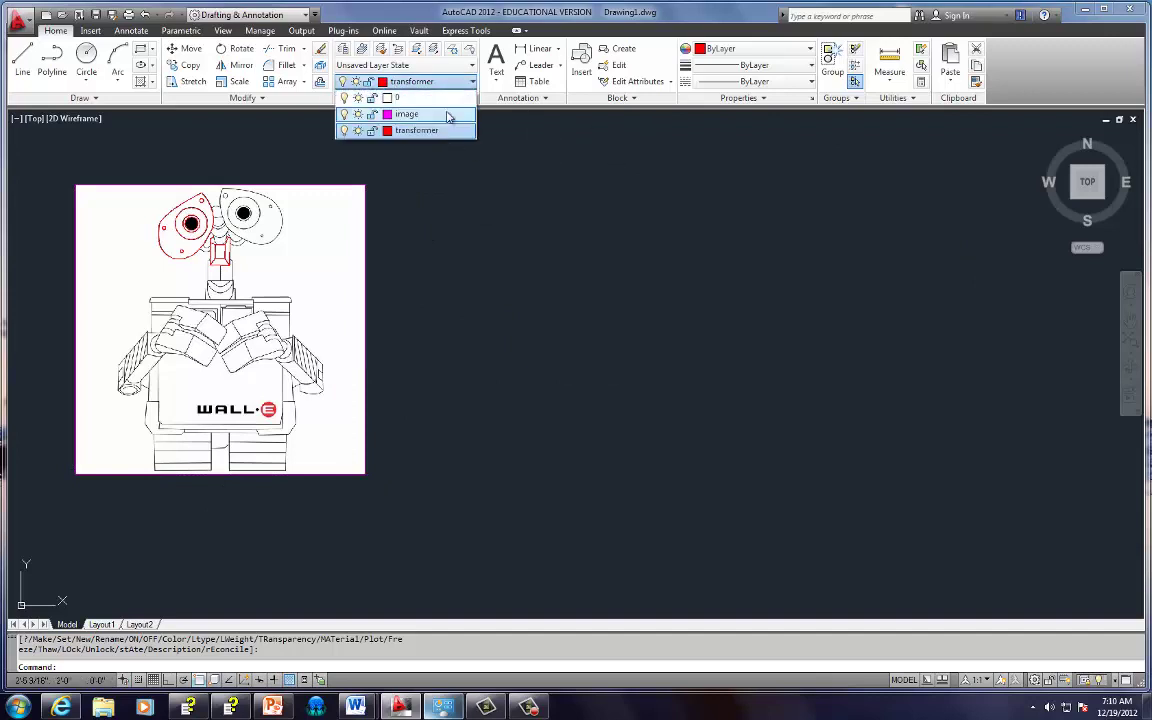
left_click(445, 115)
Attach the image file optimusprime6yt through the IM reference palette with default settings
type("im")
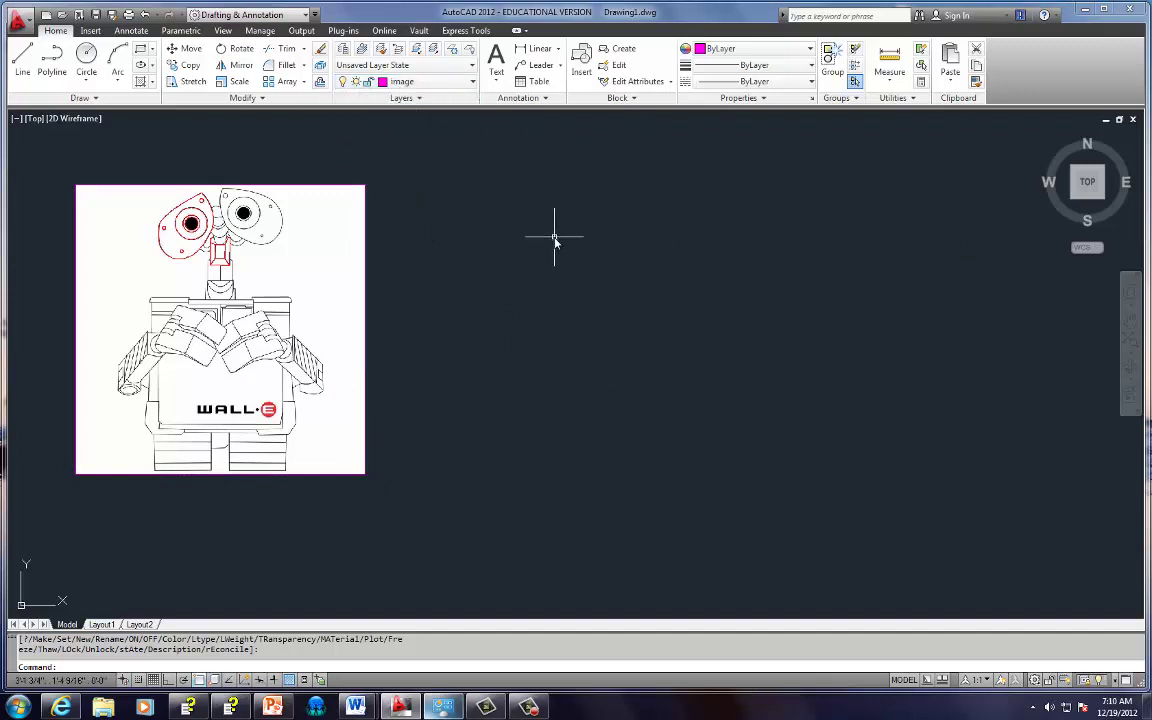
key("Return")
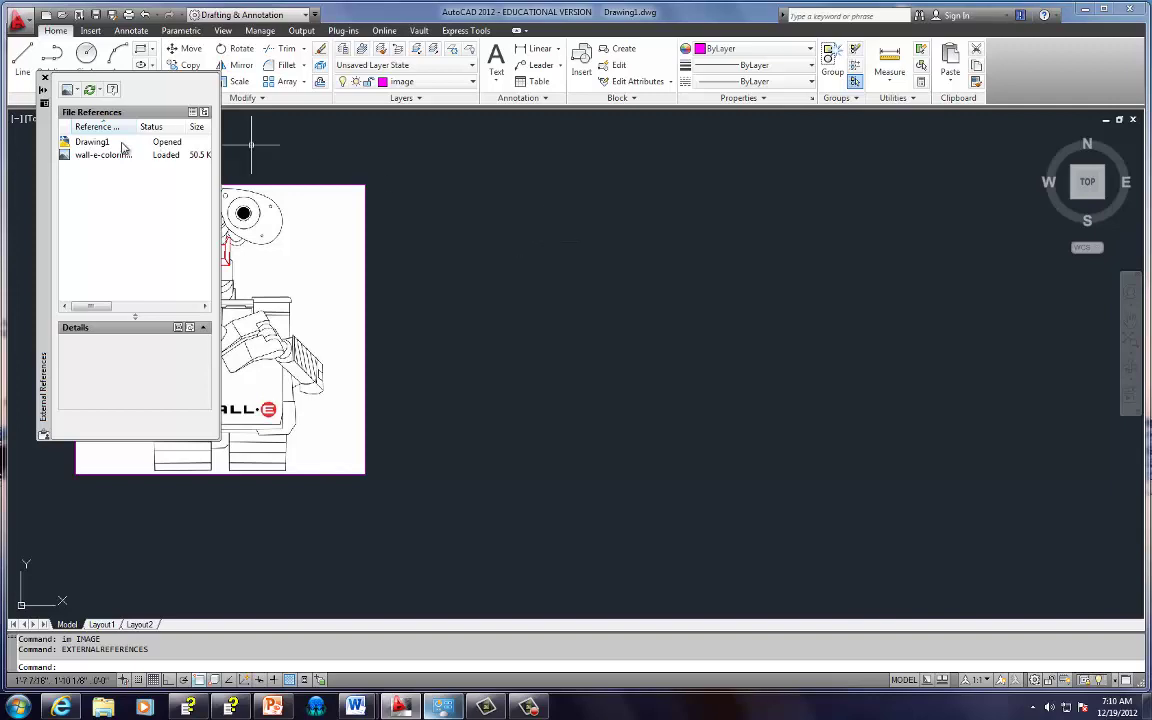
left_click(75, 91)
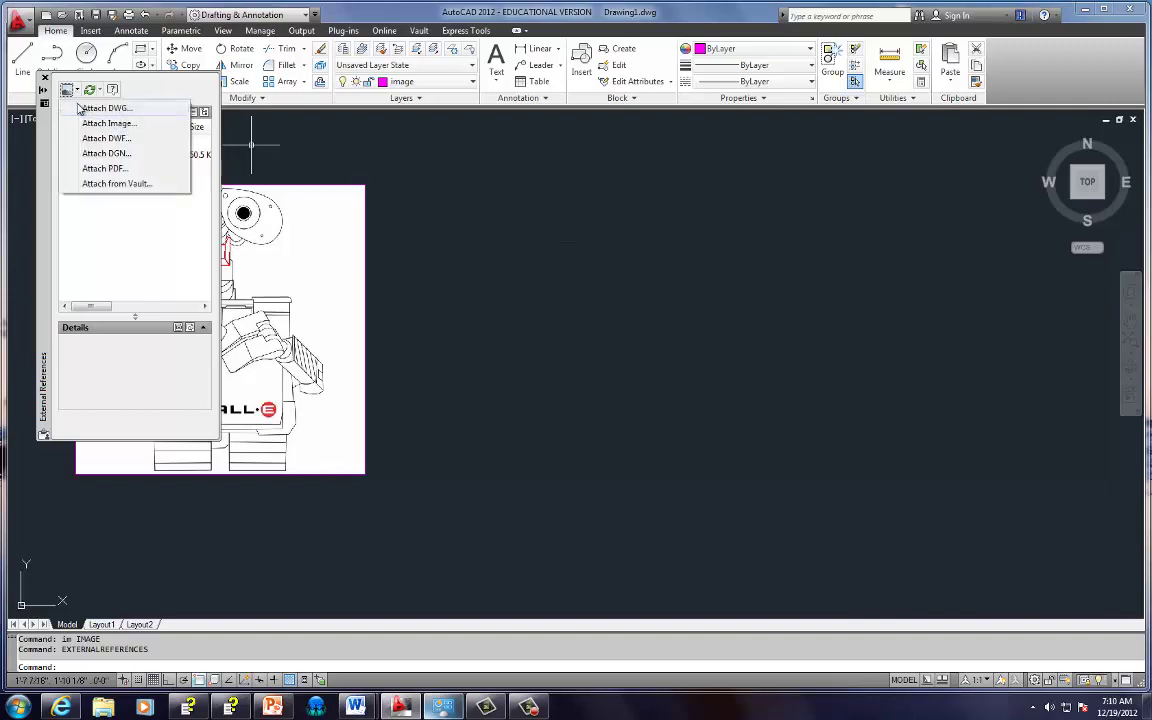
left_click(88, 124)
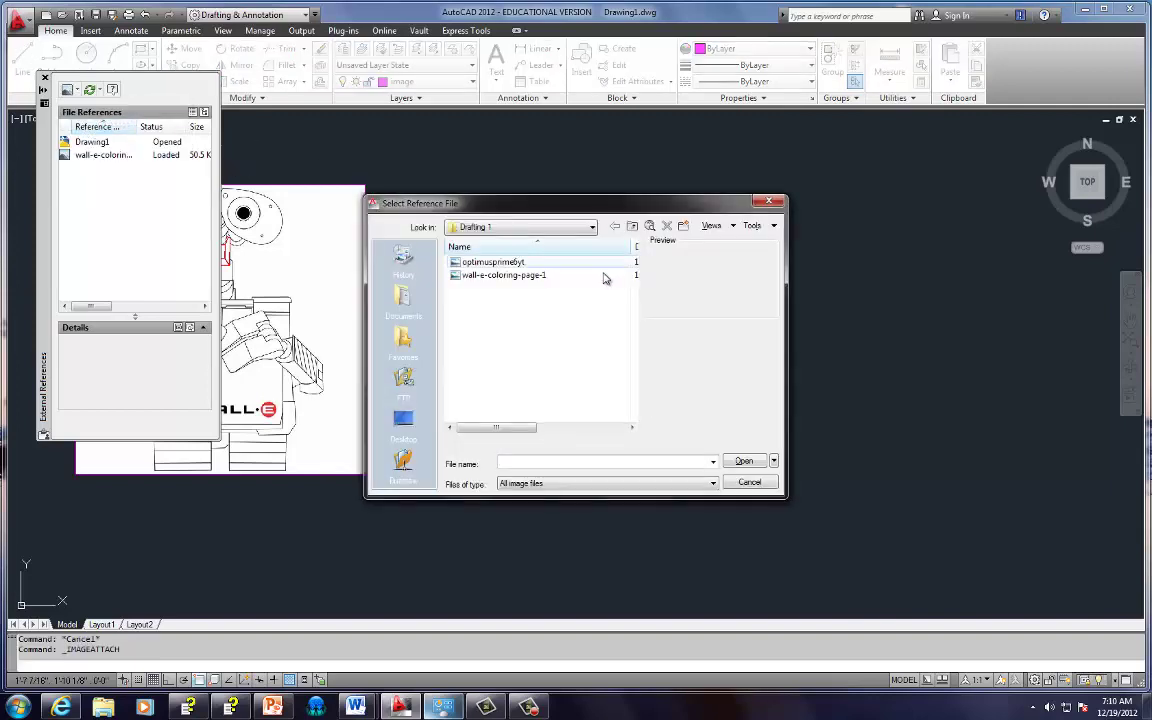
left_click(505, 262)
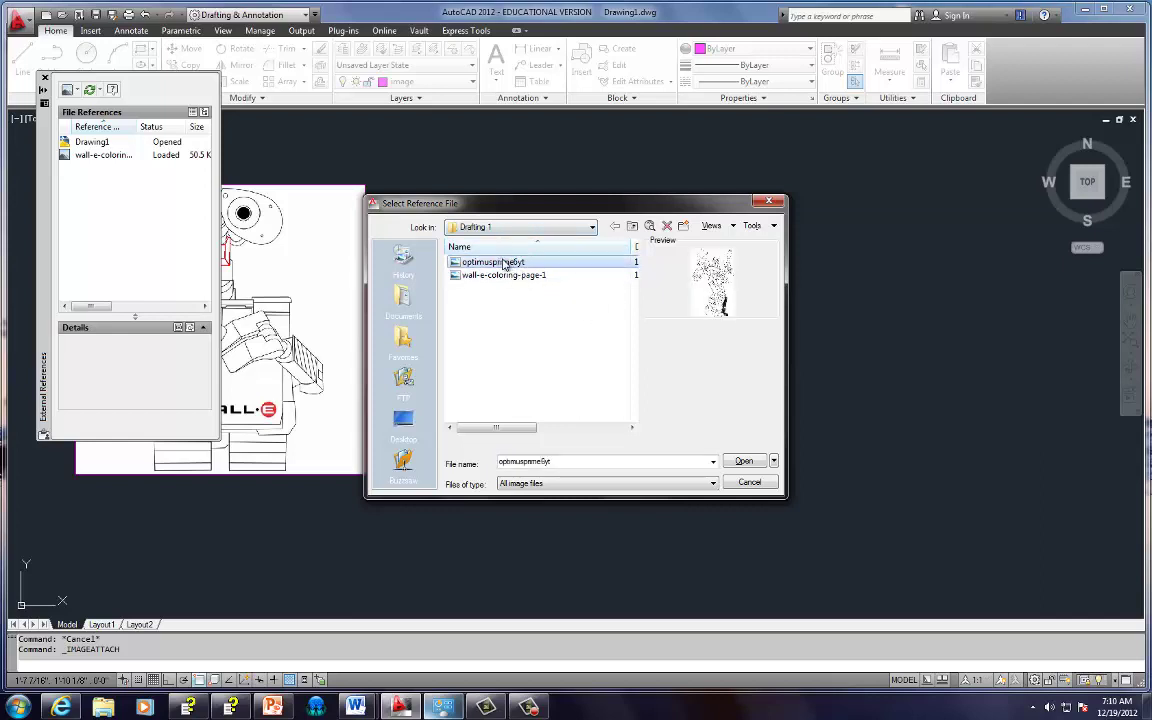
left_click(745, 461)
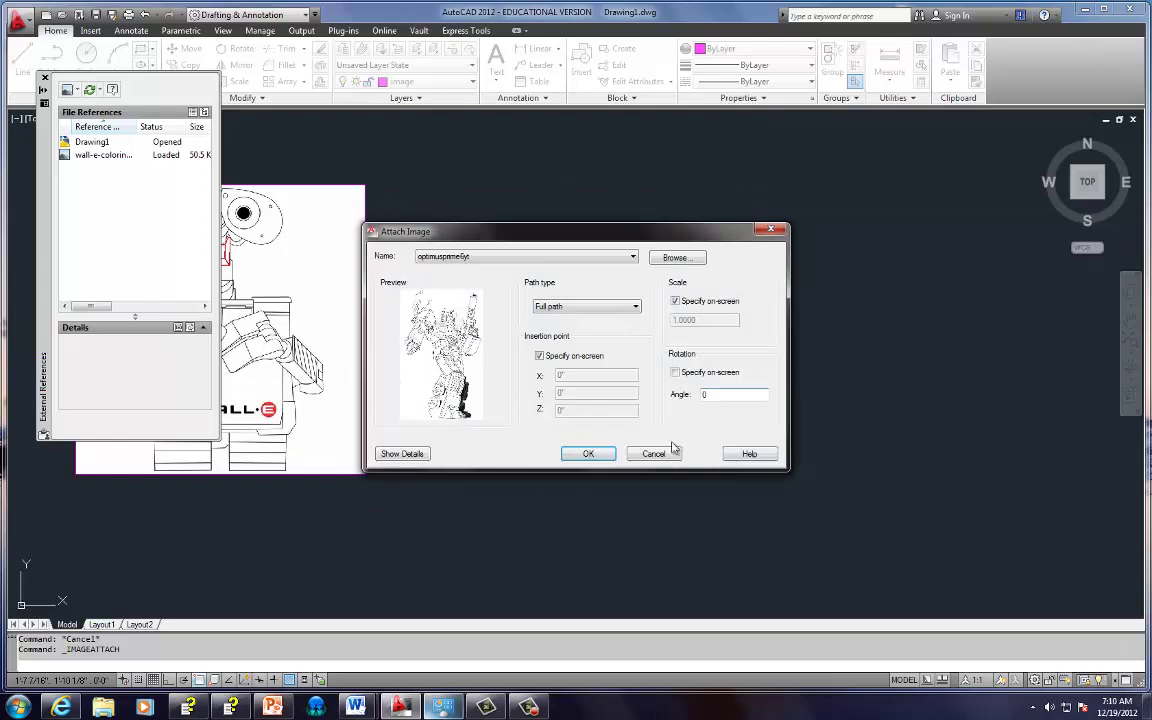
left_click(586, 452)
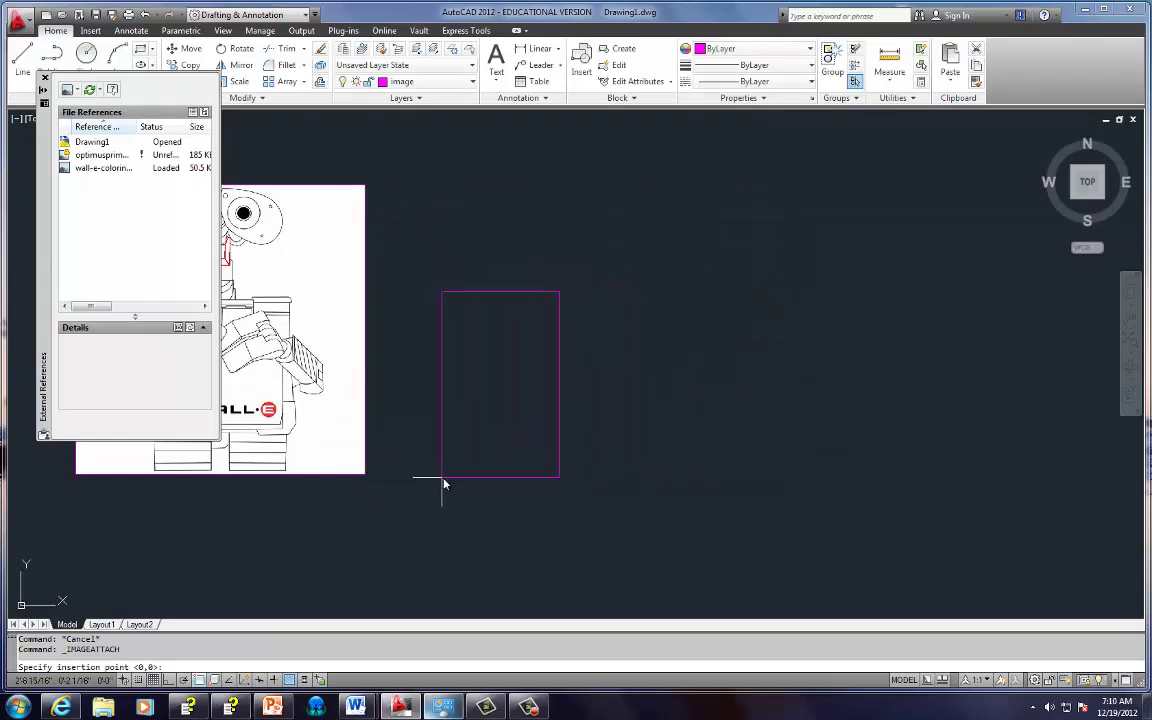
Place the Optimus image to the right of WALL-E and set its size on screen
left_click(604, 477)
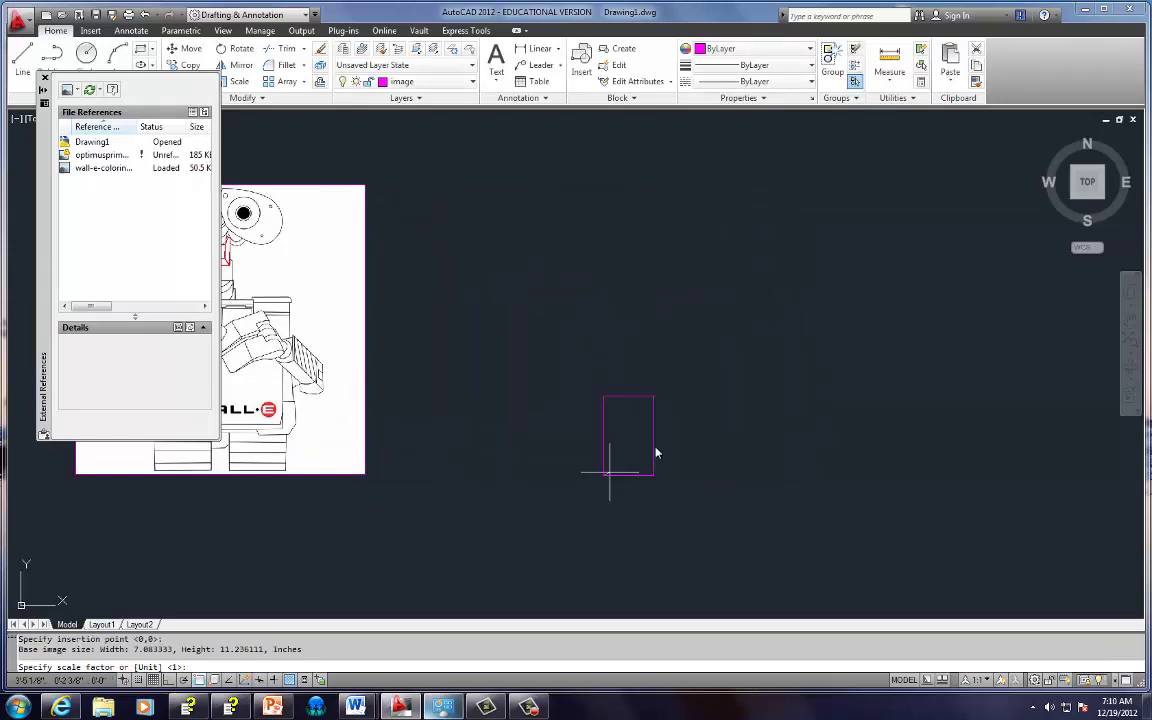
left_click(627, 465)
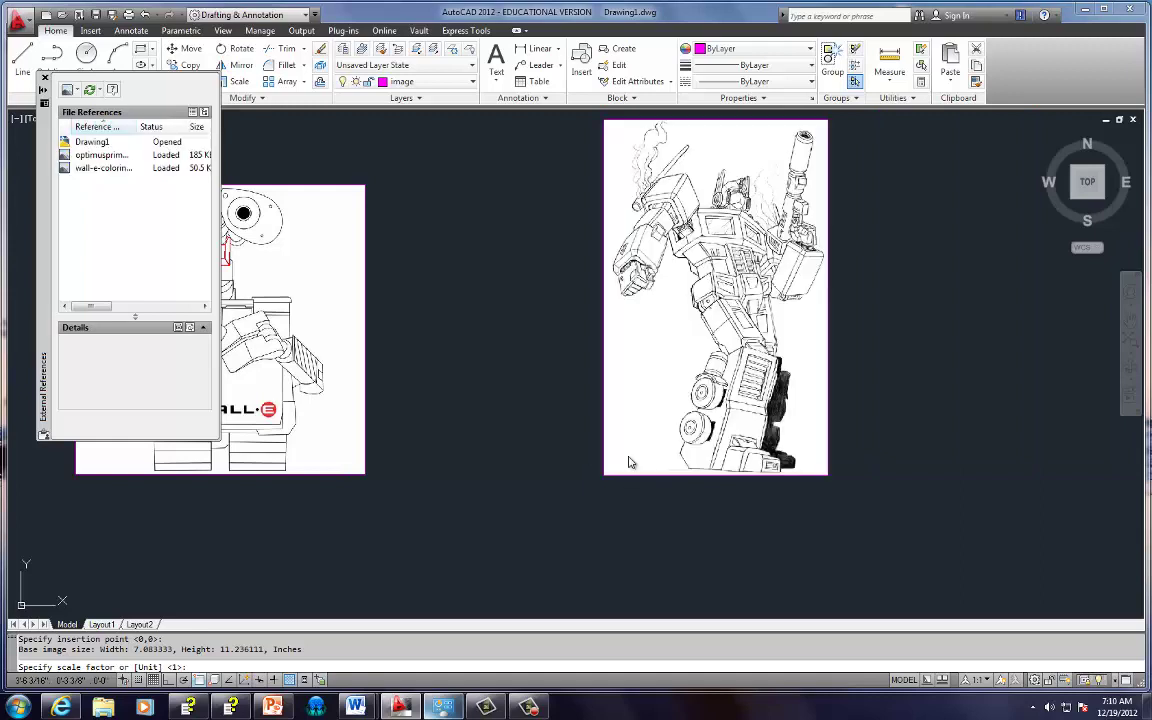
middle_click_drag(681, 380, 474, 447)
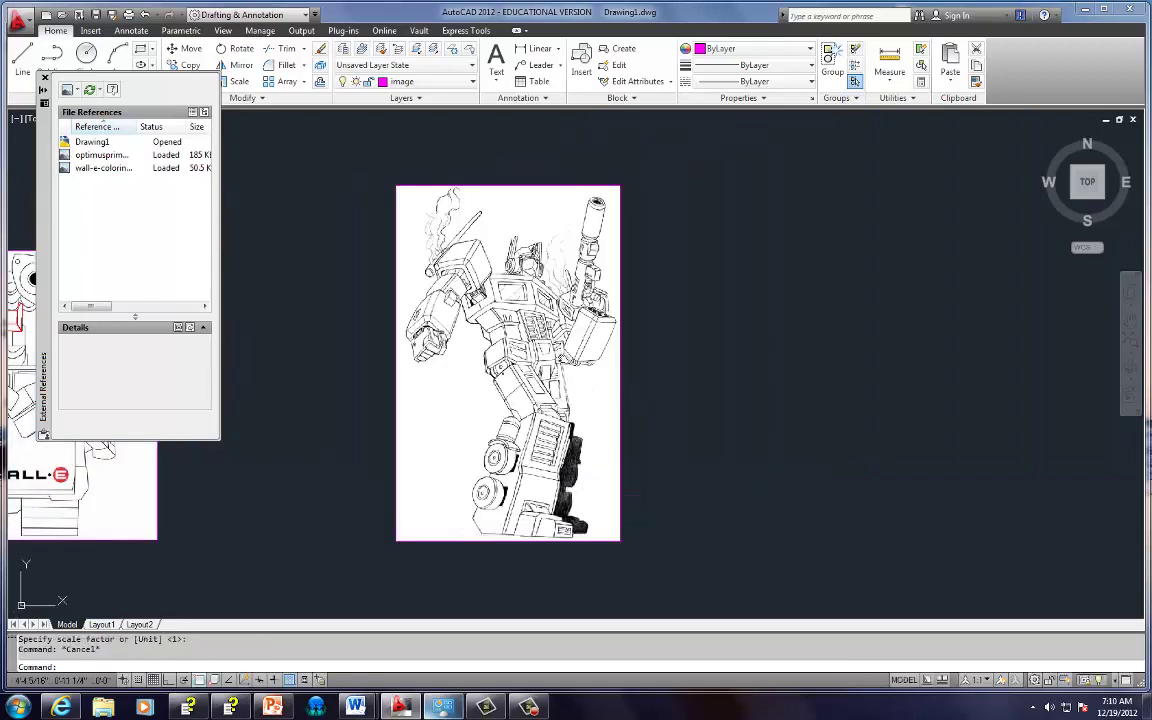
Make transformer the current layer and zoom in on Optimus Prime's face
left_click(462, 82)
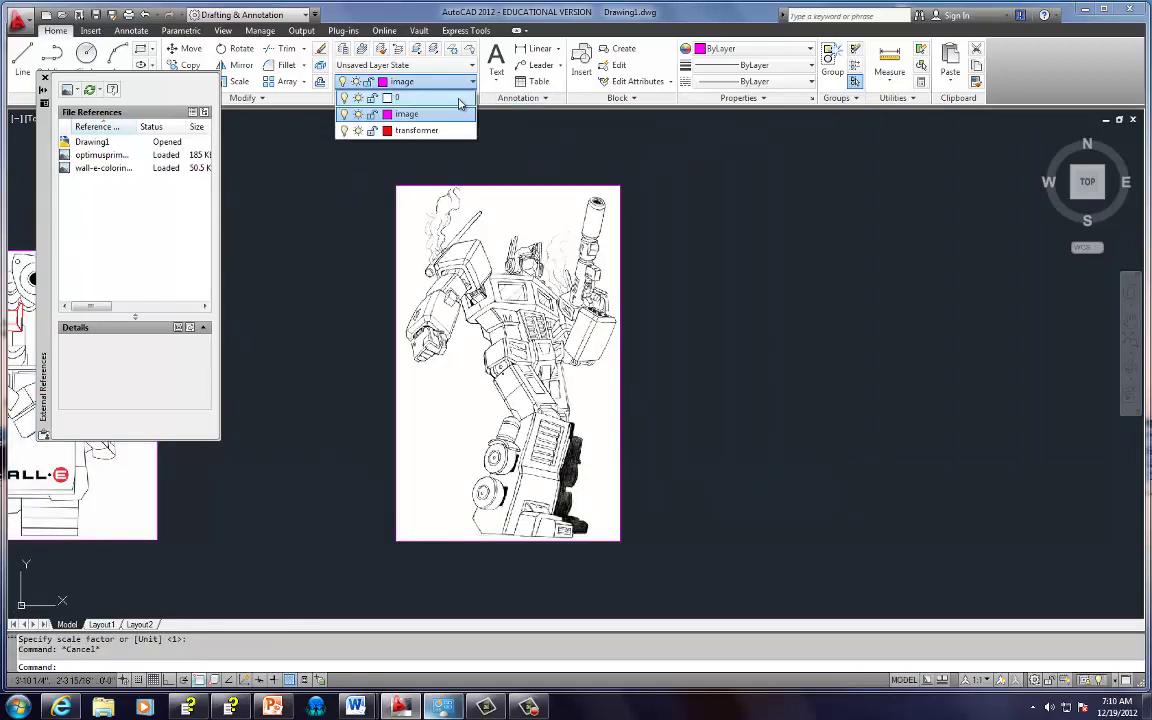
left_click(428, 133)
scroll(555, 231, "up", 10)
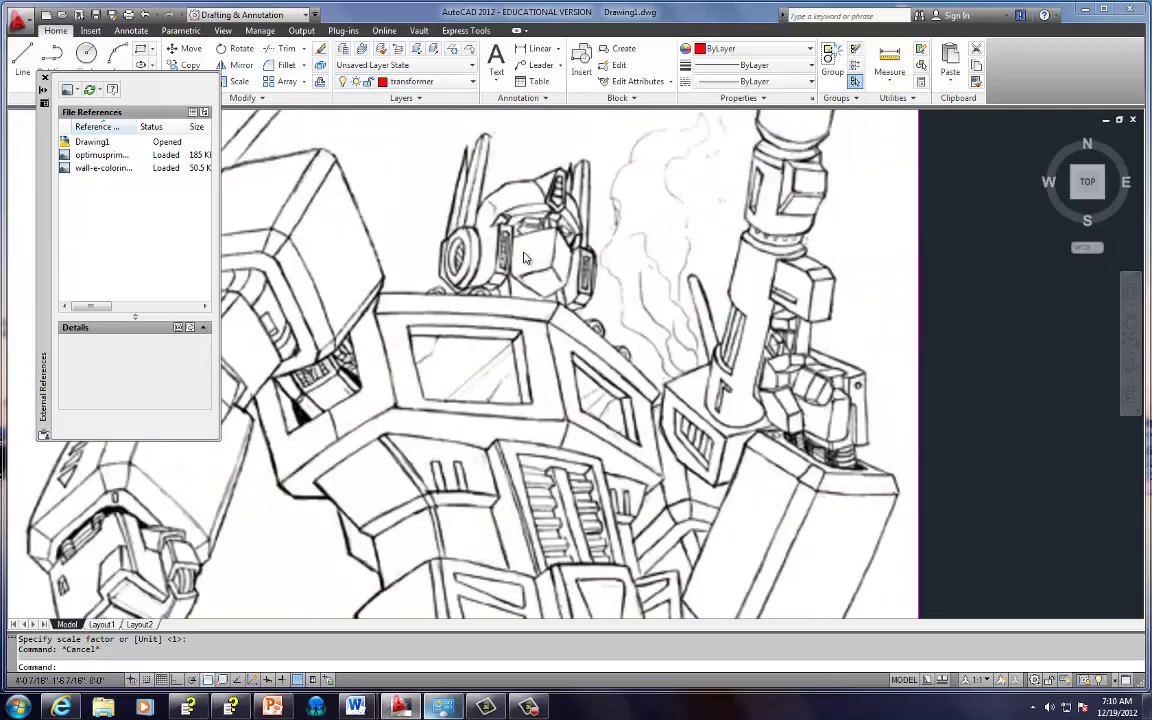
middle_click_drag(555, 231, 521, 306)
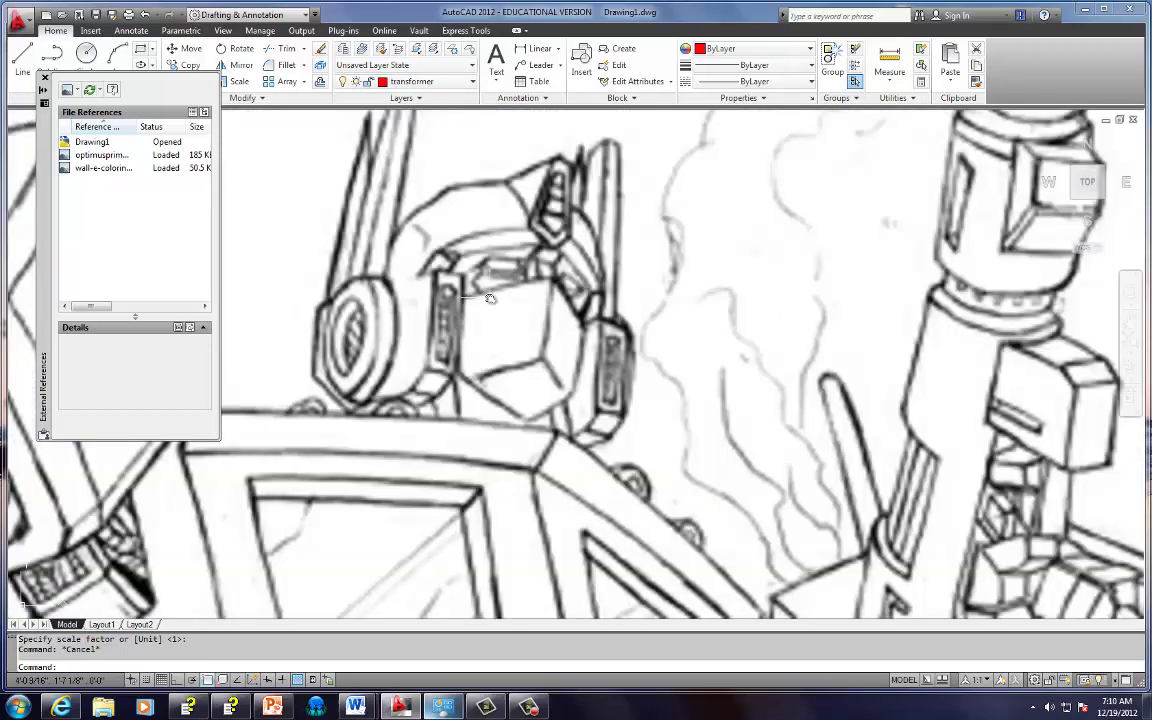
Trace the faceplate's left, top, right and lower edges with a PL polyline
type("pl")
key("Return")
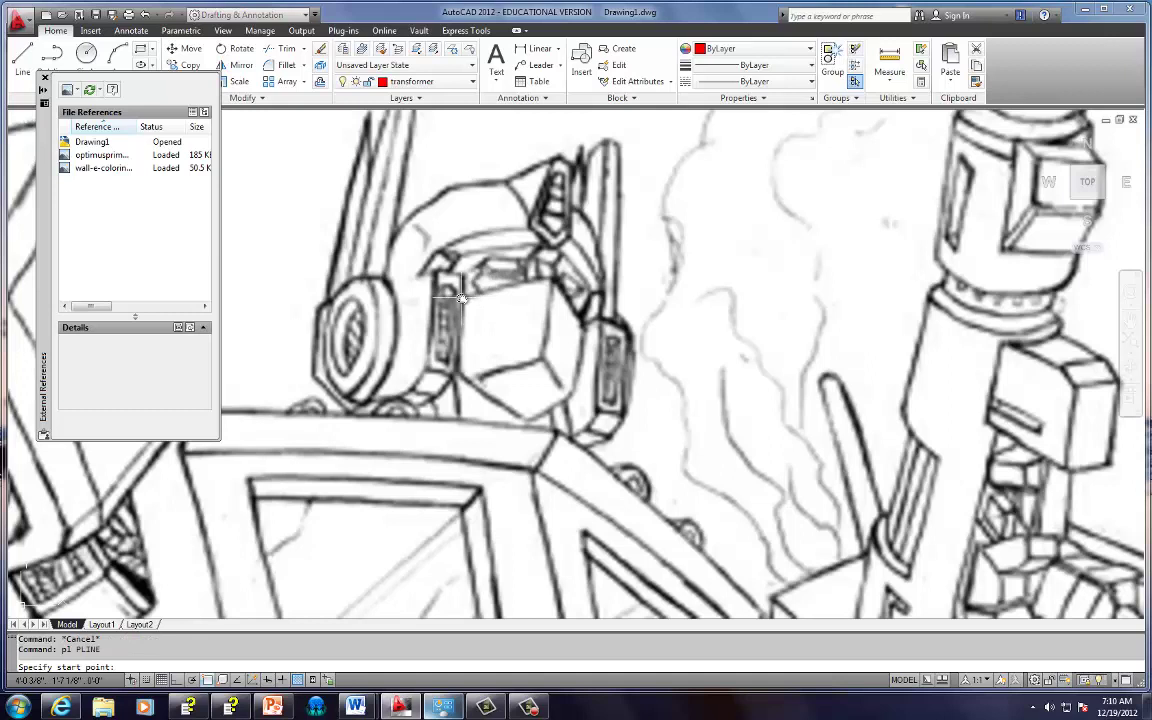
left_click(461, 297)
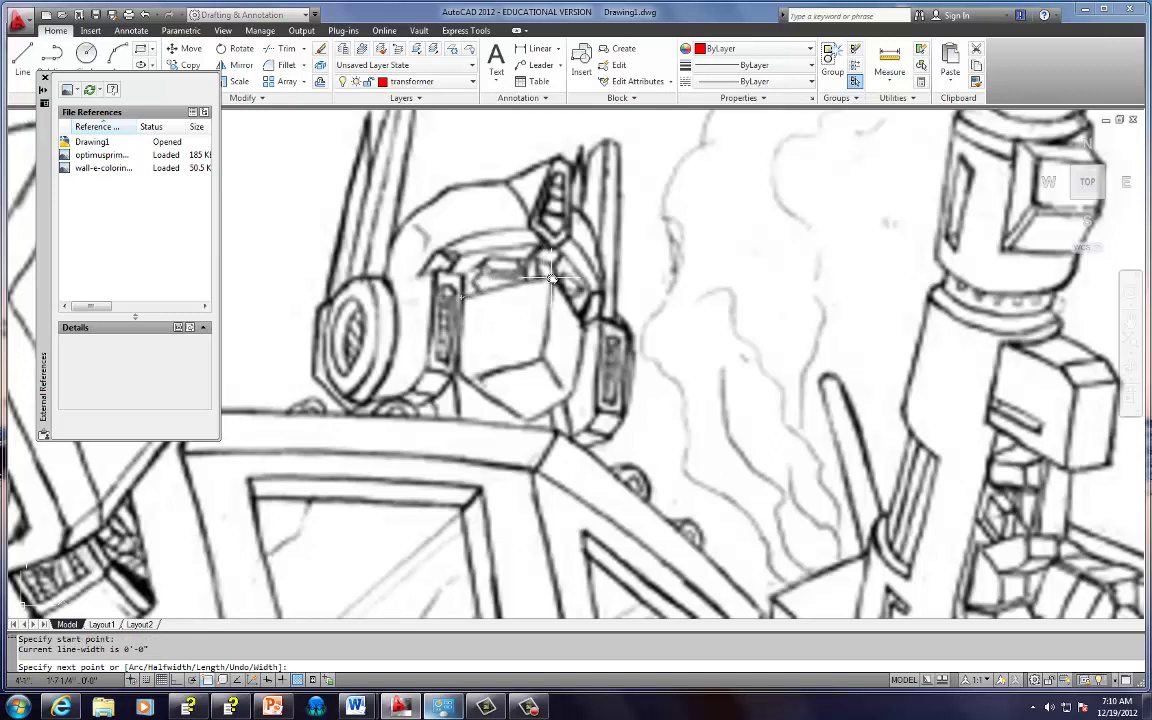
left_click(551, 279)
left_click(541, 360)
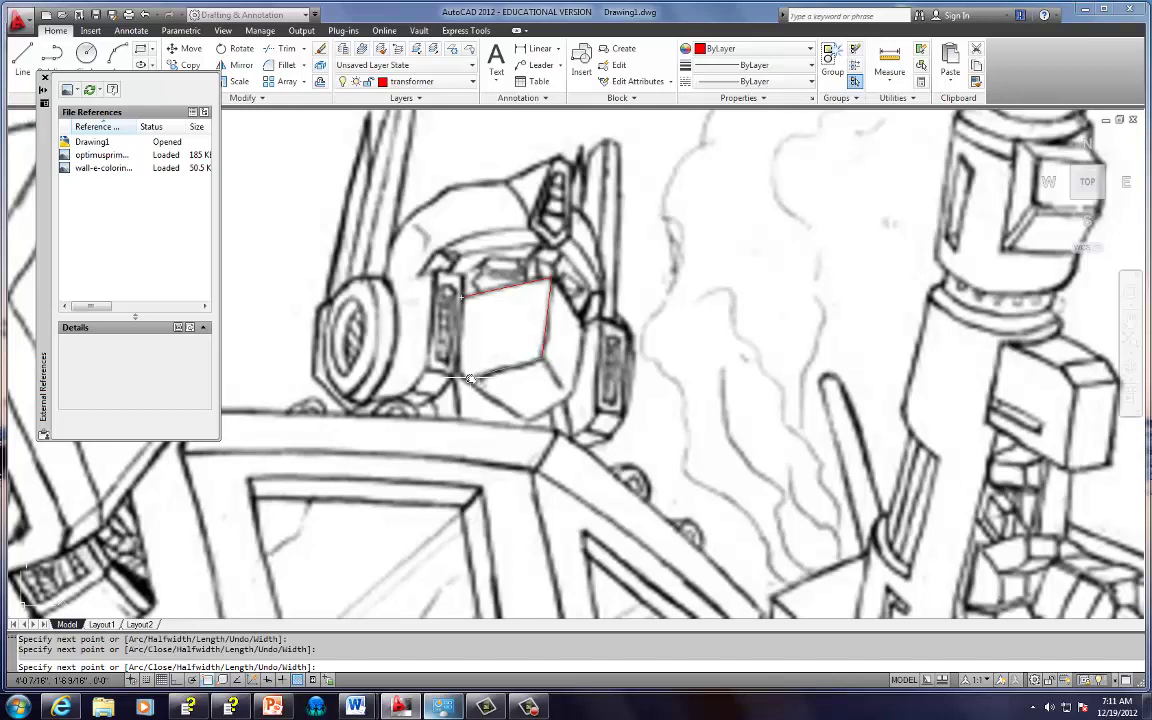
left_click(466, 380)
key("Return")
key("Return")
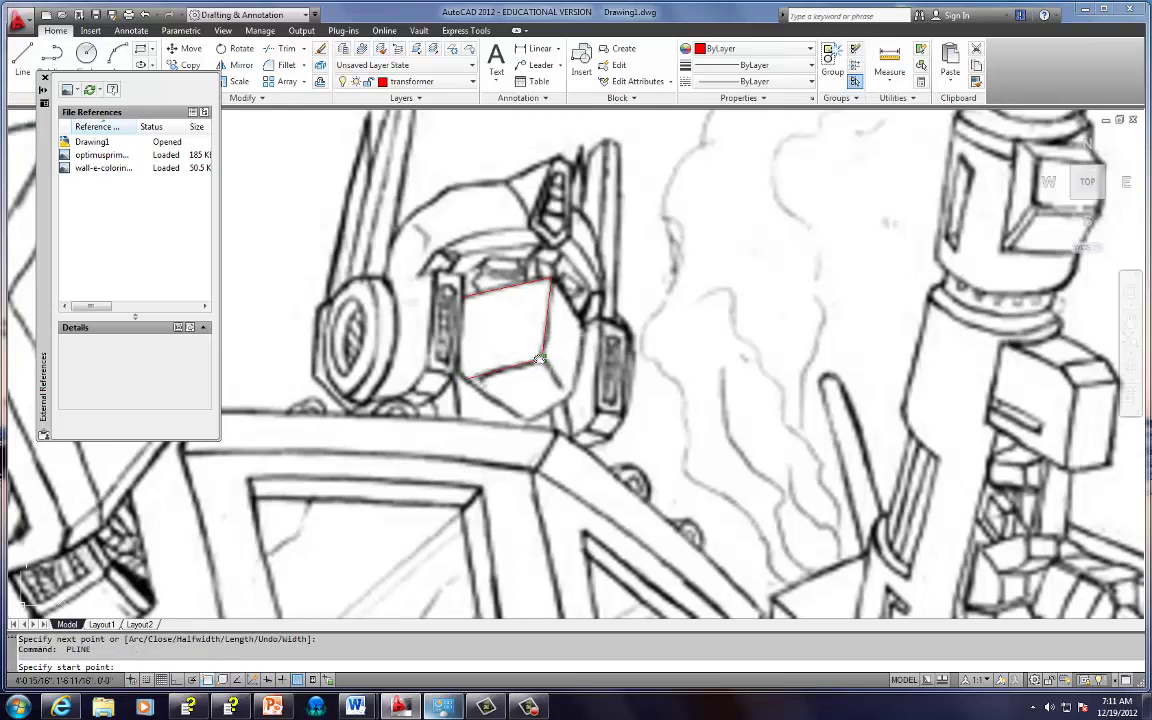
Draw a second polyline along the face's lower right edge and the chin's bottom
left_click(542, 363)
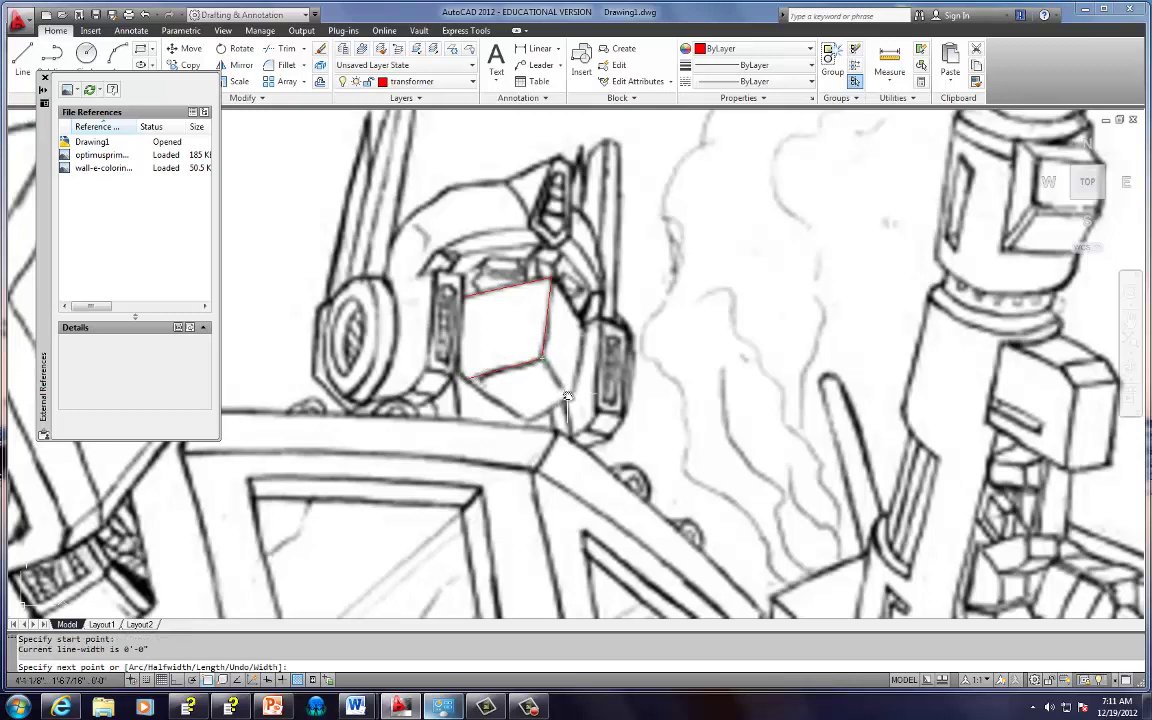
left_click(566, 396)
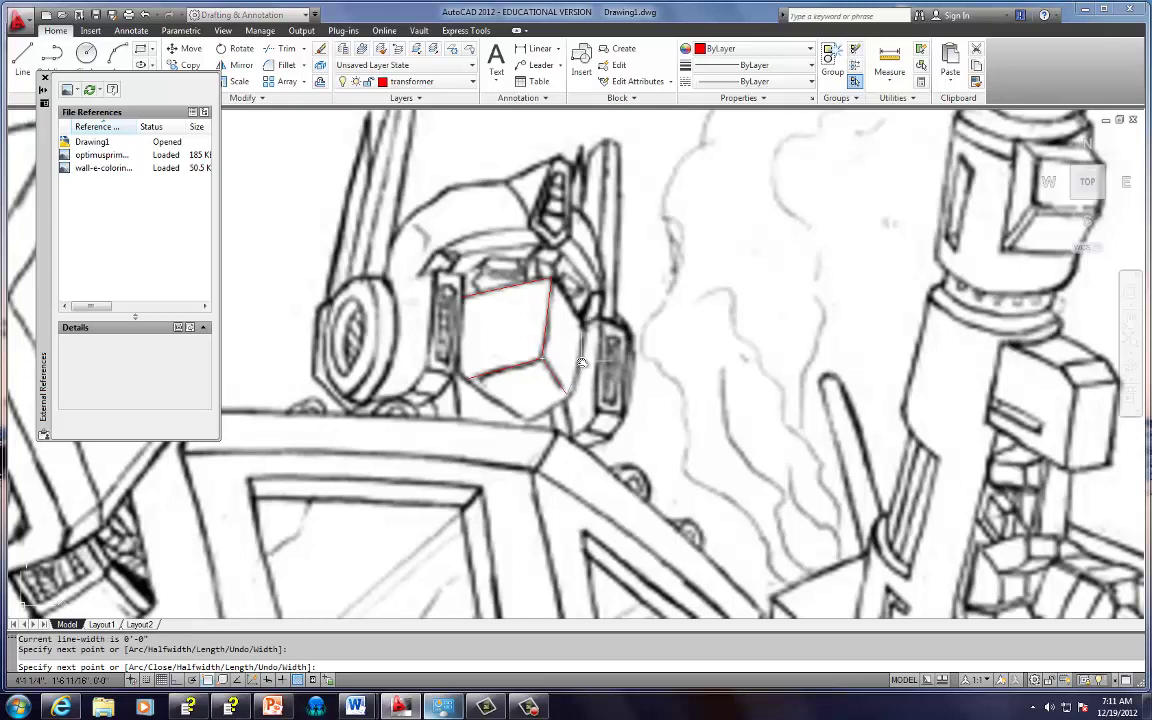
left_click(526, 423)
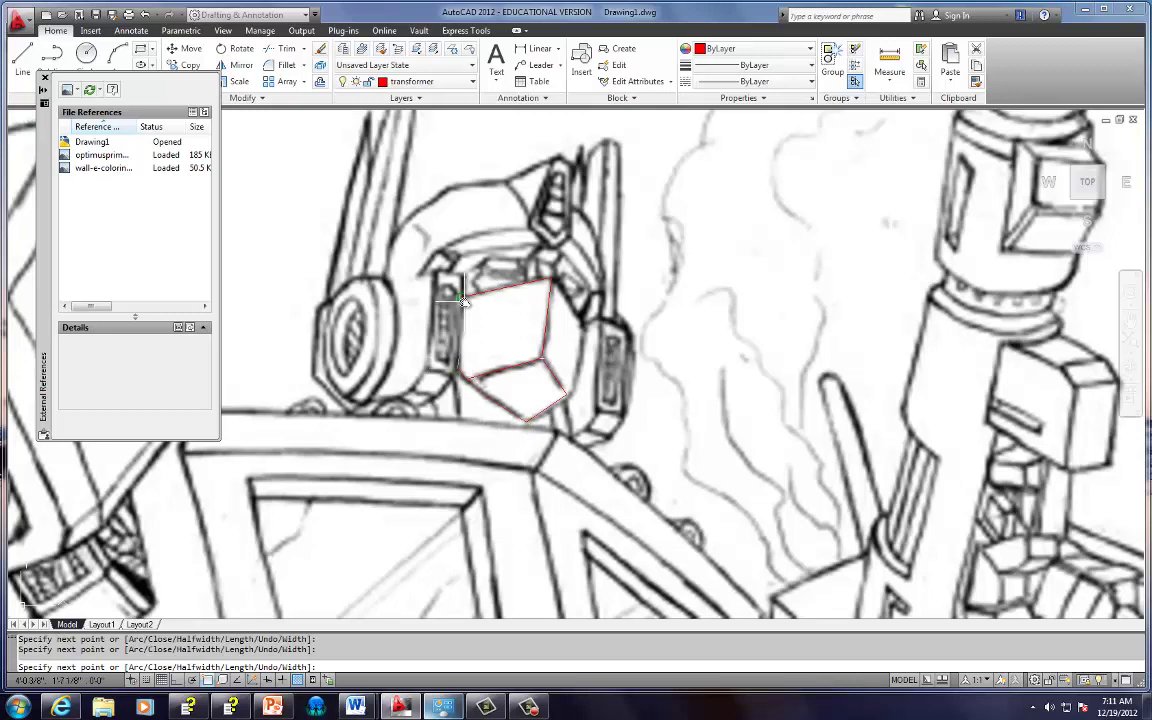
key("Escape")
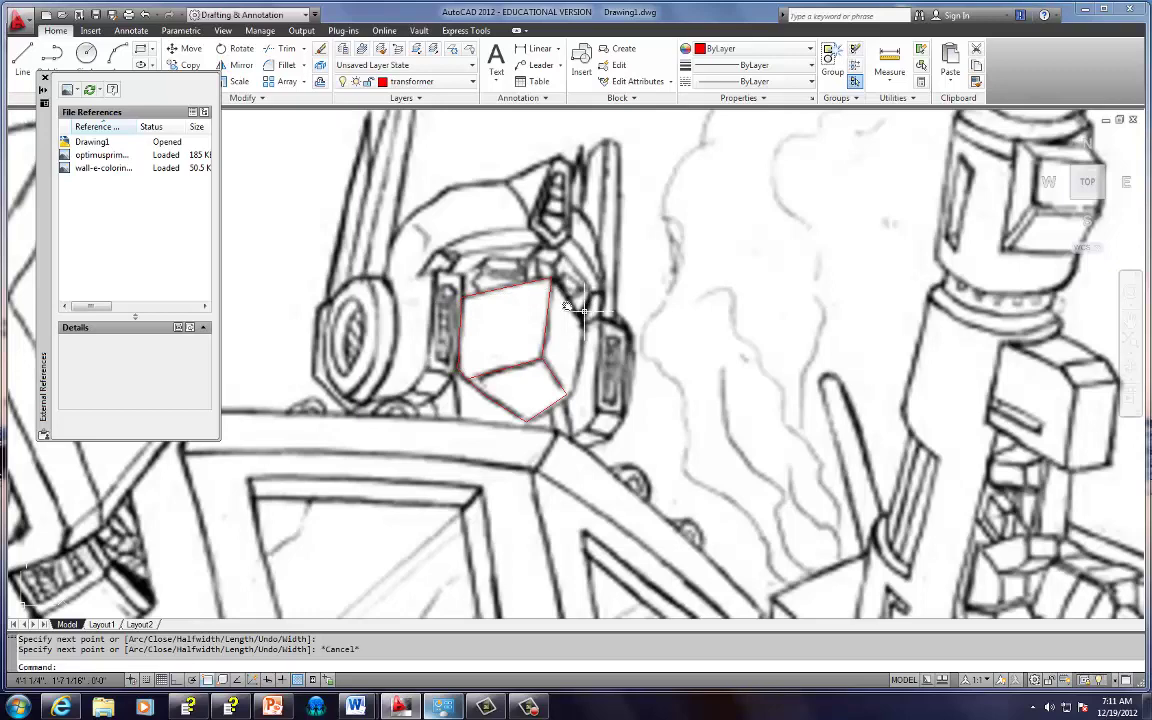
Show both reference images side by side, close External References, and open Layer Properties
scroll(808, 355, "down", 10)
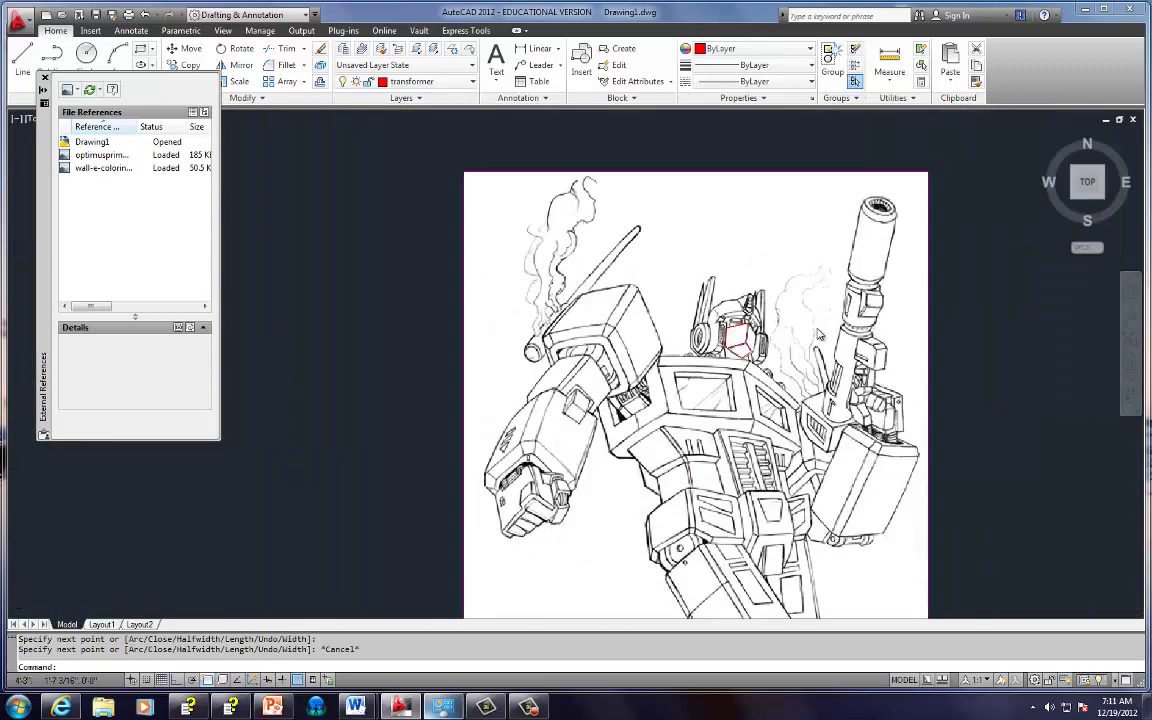
scroll(607, 257, "down", 3)
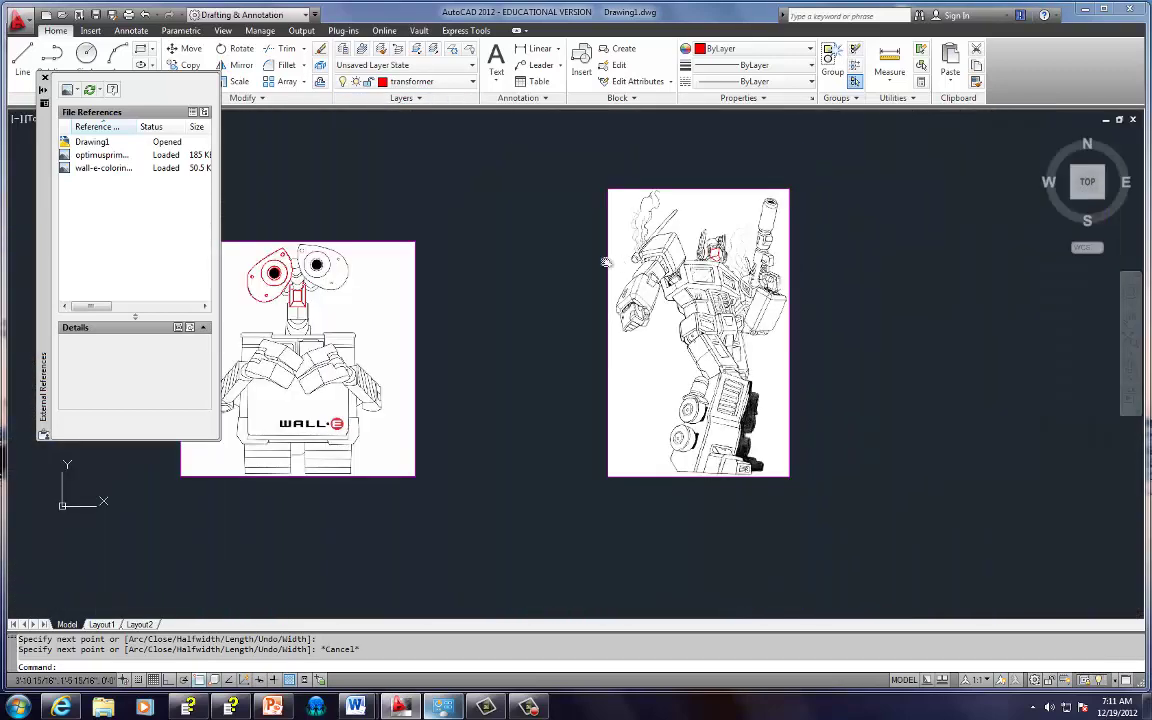
mouse_move(607, 257)
middle_mouse_down()
mouse_move(609, 285)
mouse_move(638, 279)
middle_mouse_up()
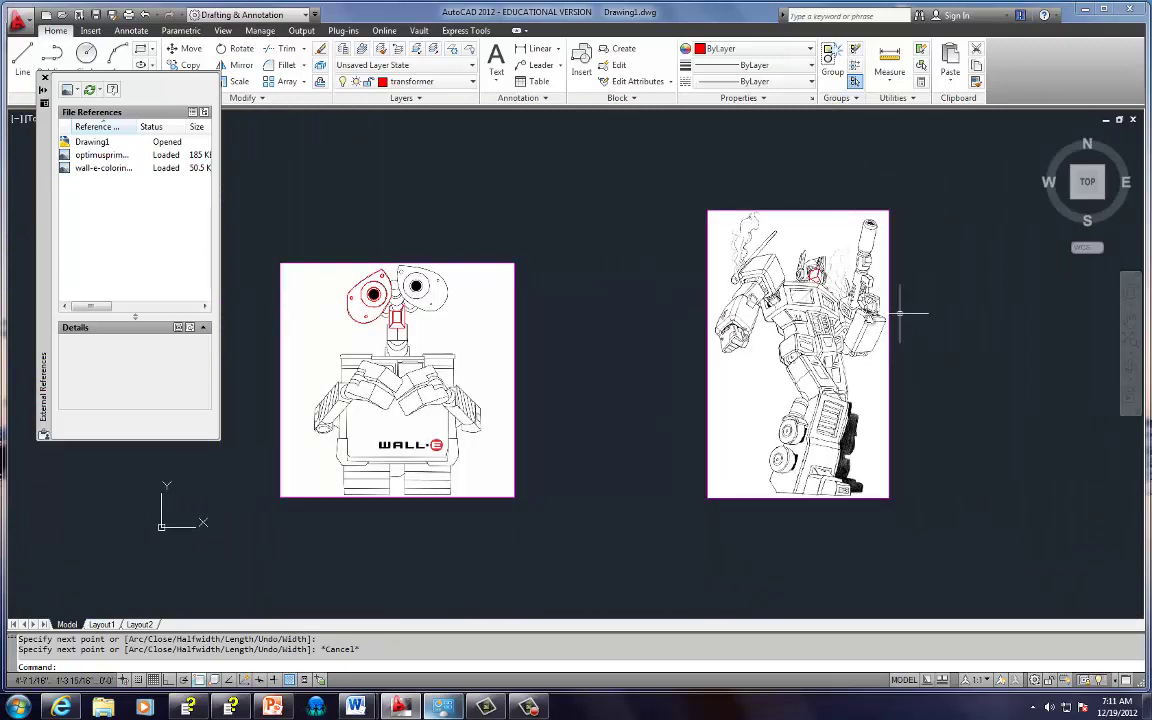
middle_click_drag(962, 283, 825, 283)
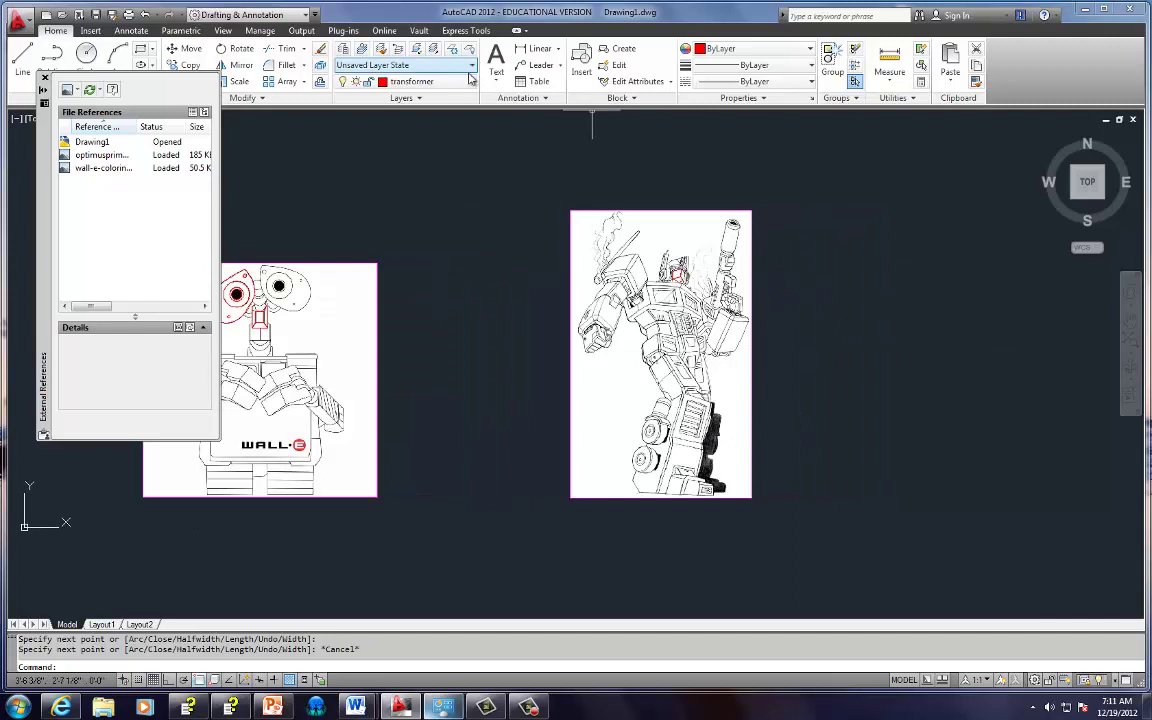
left_click(44, 78)
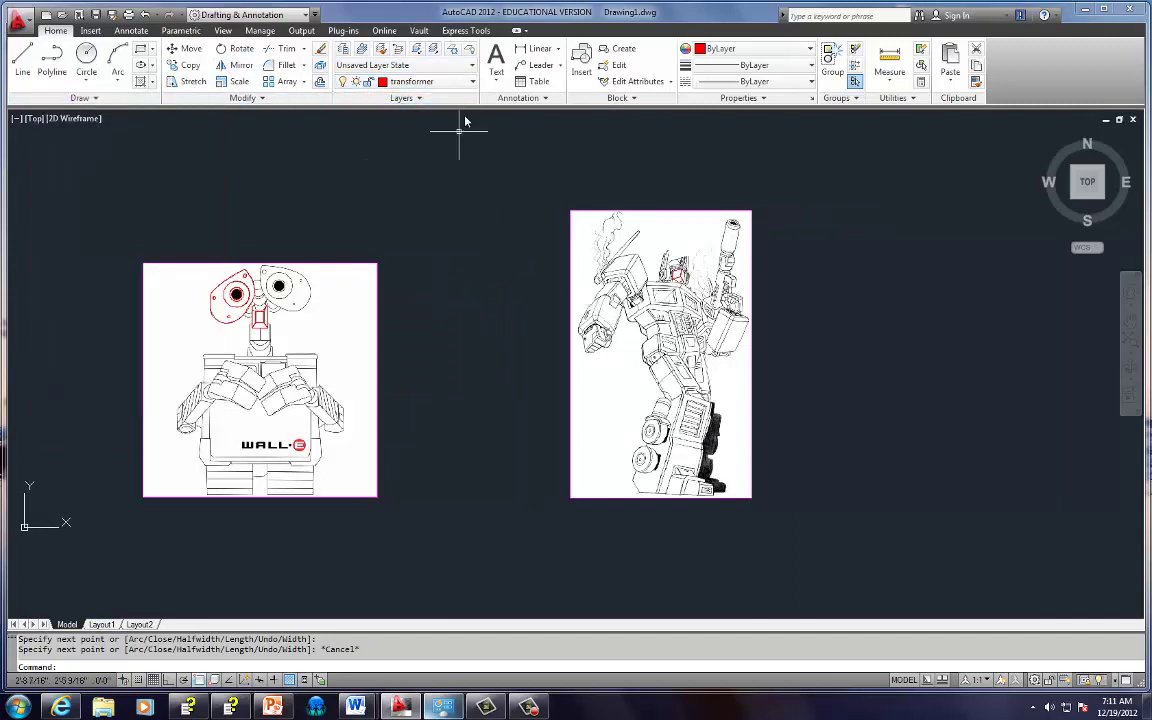
left_click(342, 49)
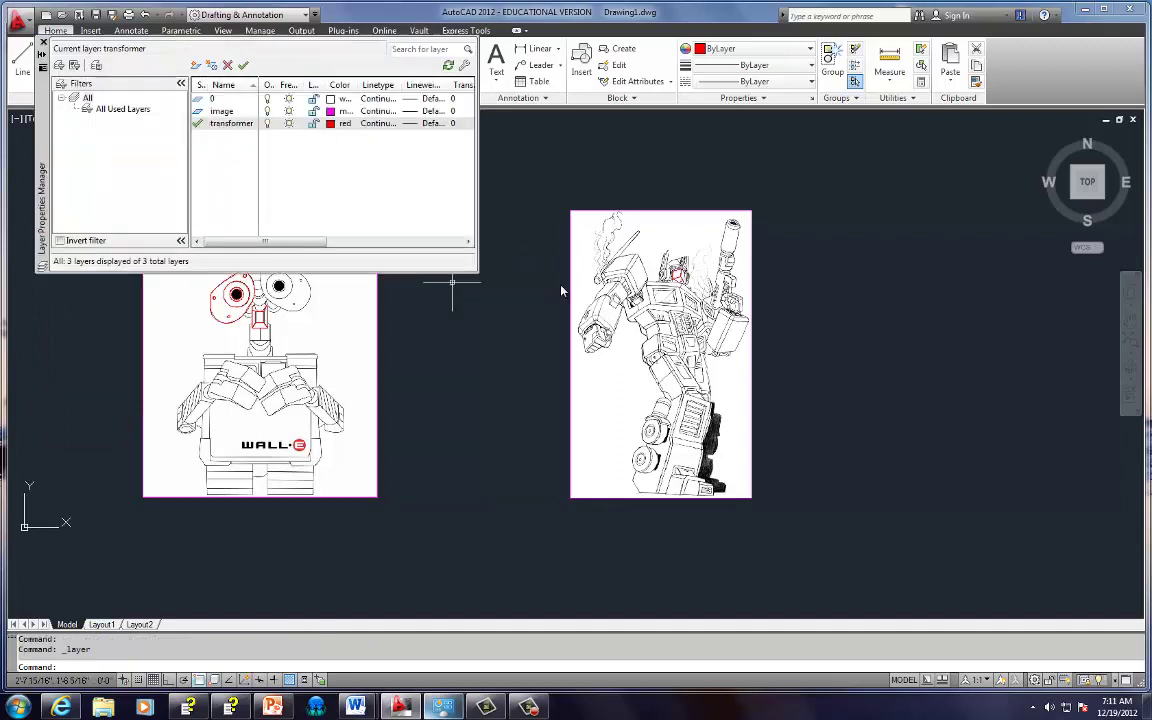
Create a layer named color with index colour 250, then close the Layer Properties Manager
left_click(197, 66)
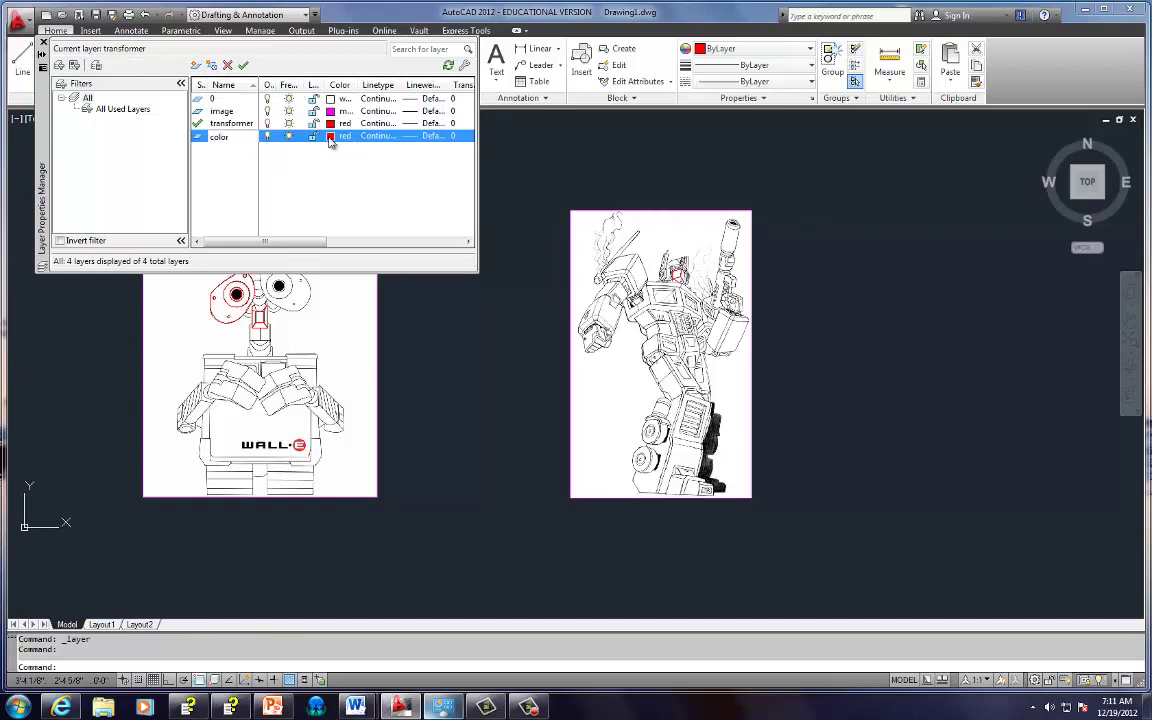
left_click(331, 137)
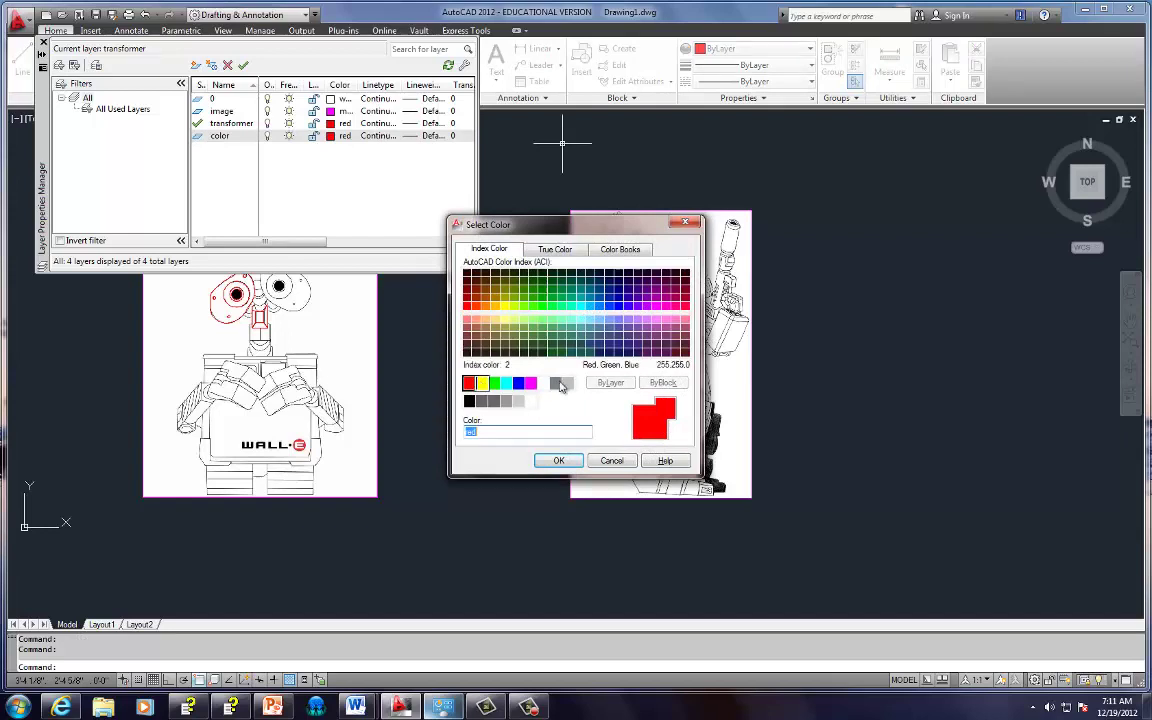
left_click(470, 400)
left_click(558, 460)
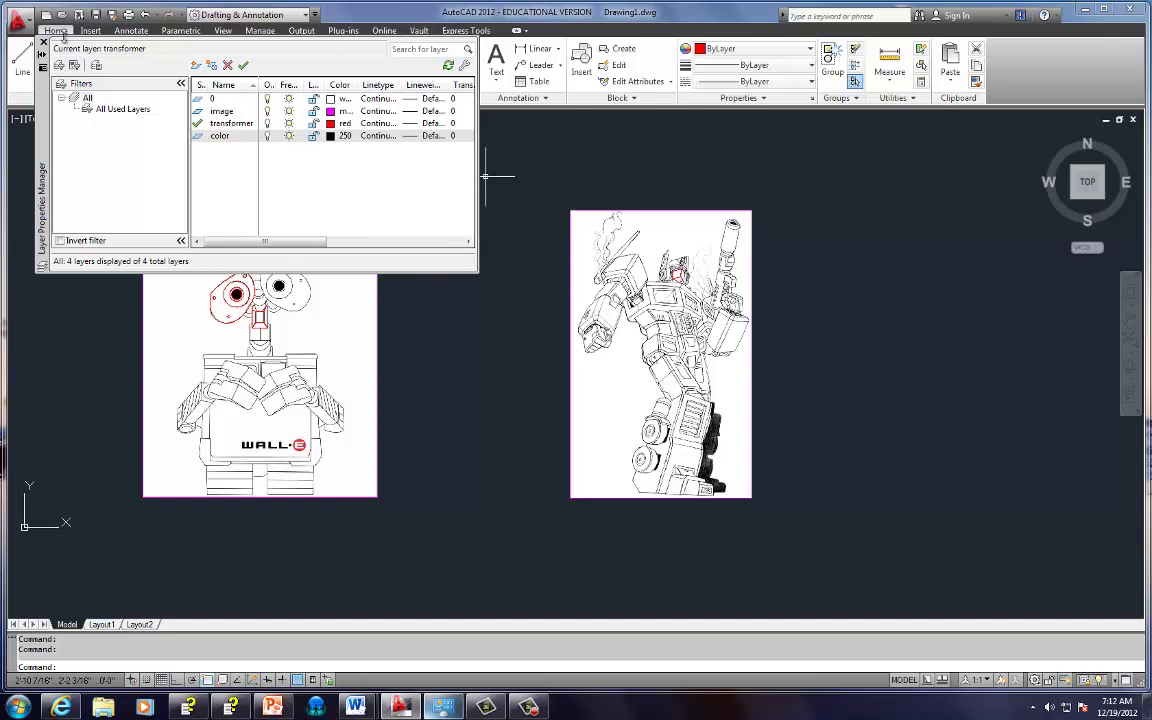
left_click(43, 43)
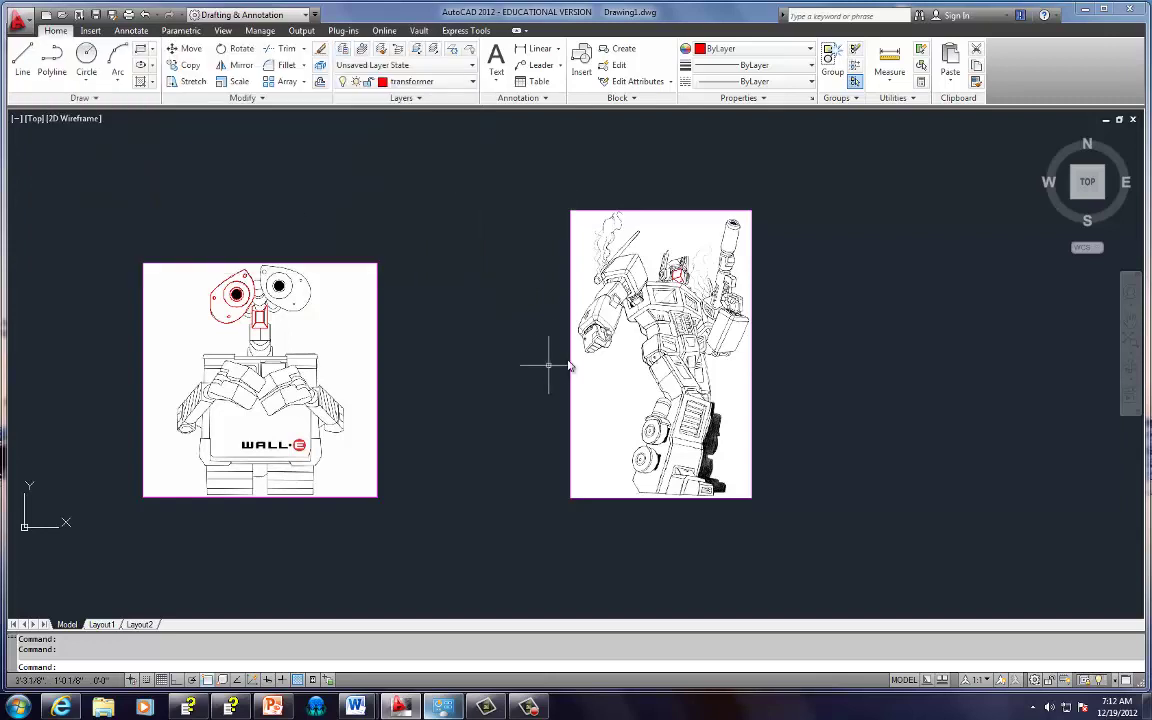